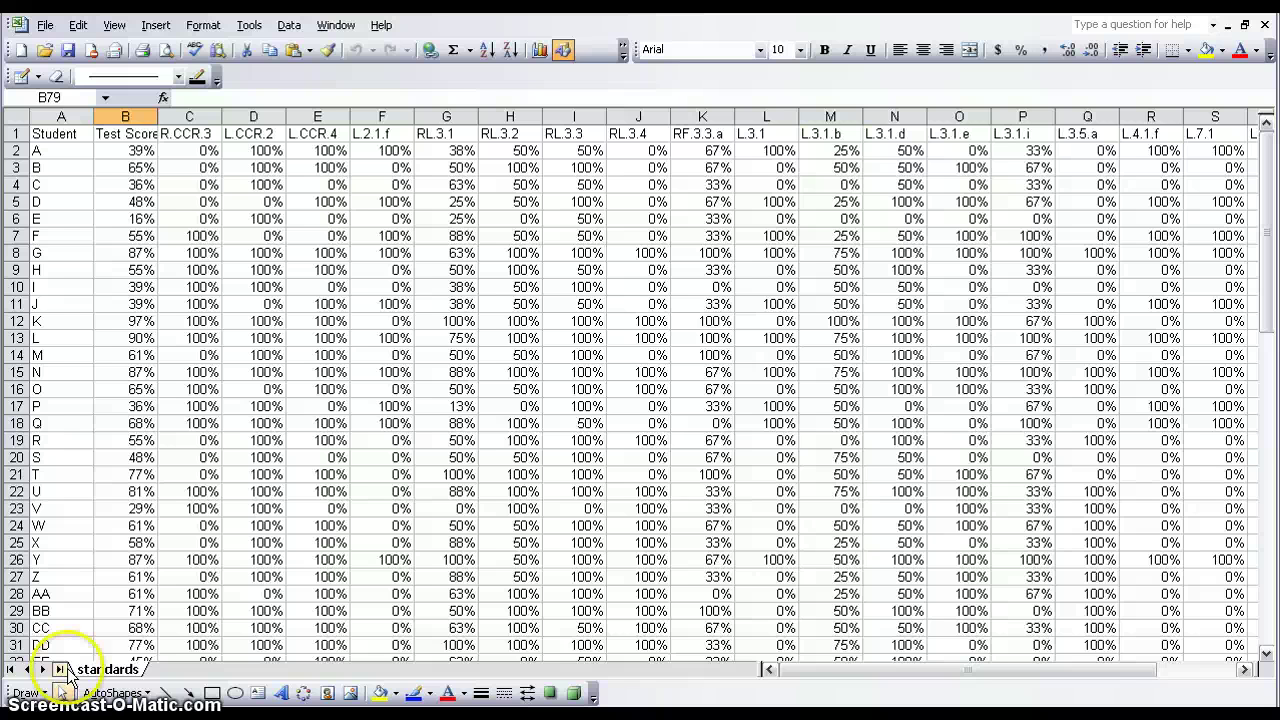
{"action": "left_click_drag", "start_coordinate": [58, 151], "coordinate": [74, 646]}
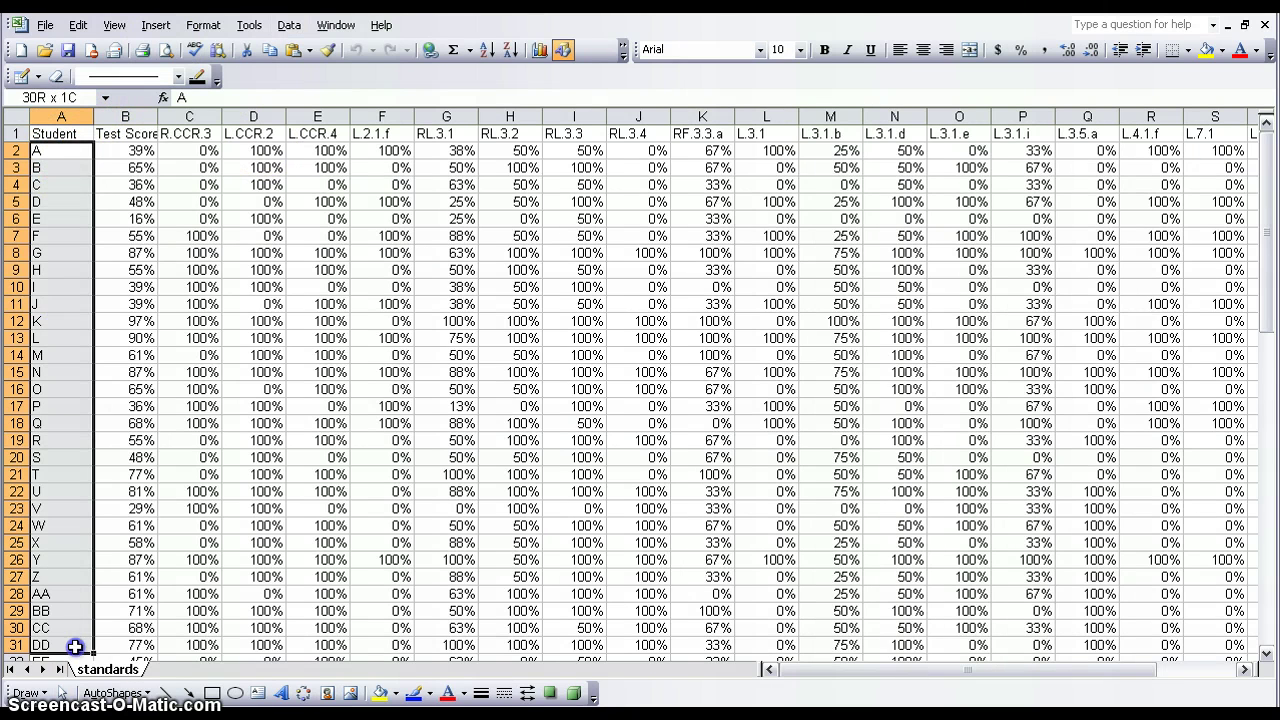
{"action": "left_click", "coordinate": [80, 474]}
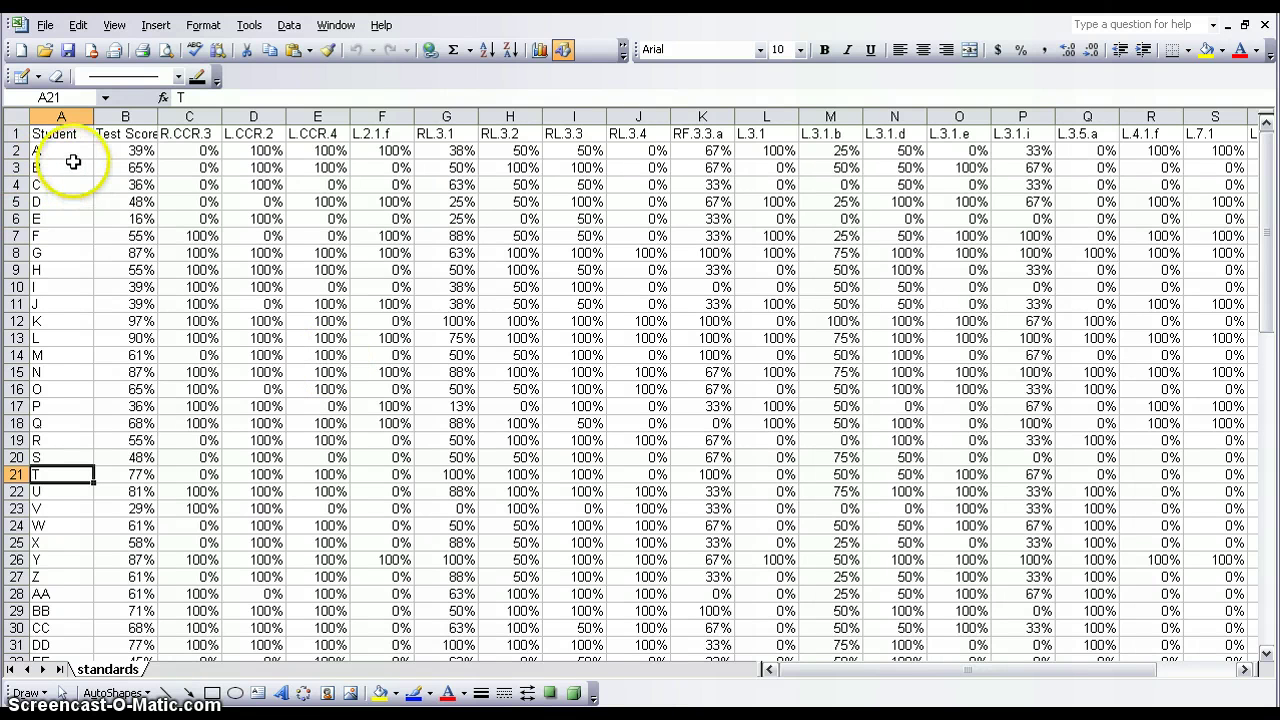
{"action": "left_click_drag", "start_coordinate": [71, 165], "coordinate": [80, 570]}
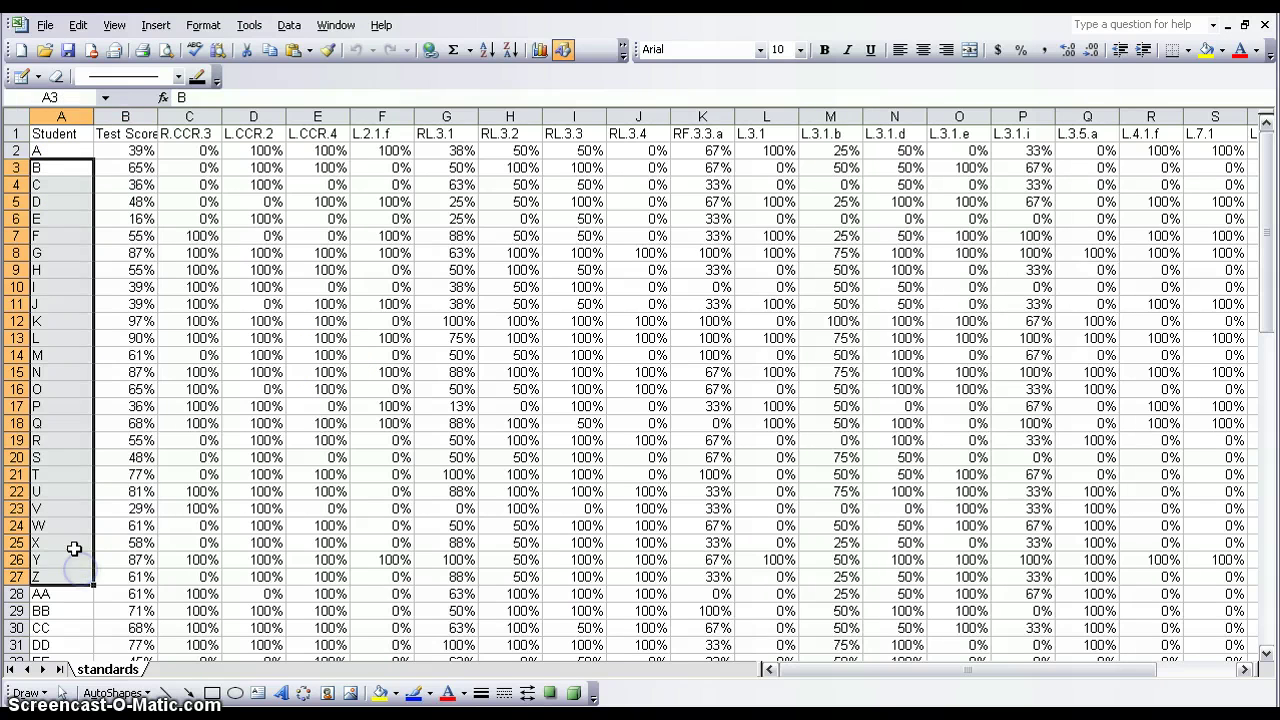
{"action": "left_click", "coordinate": [74, 548]}
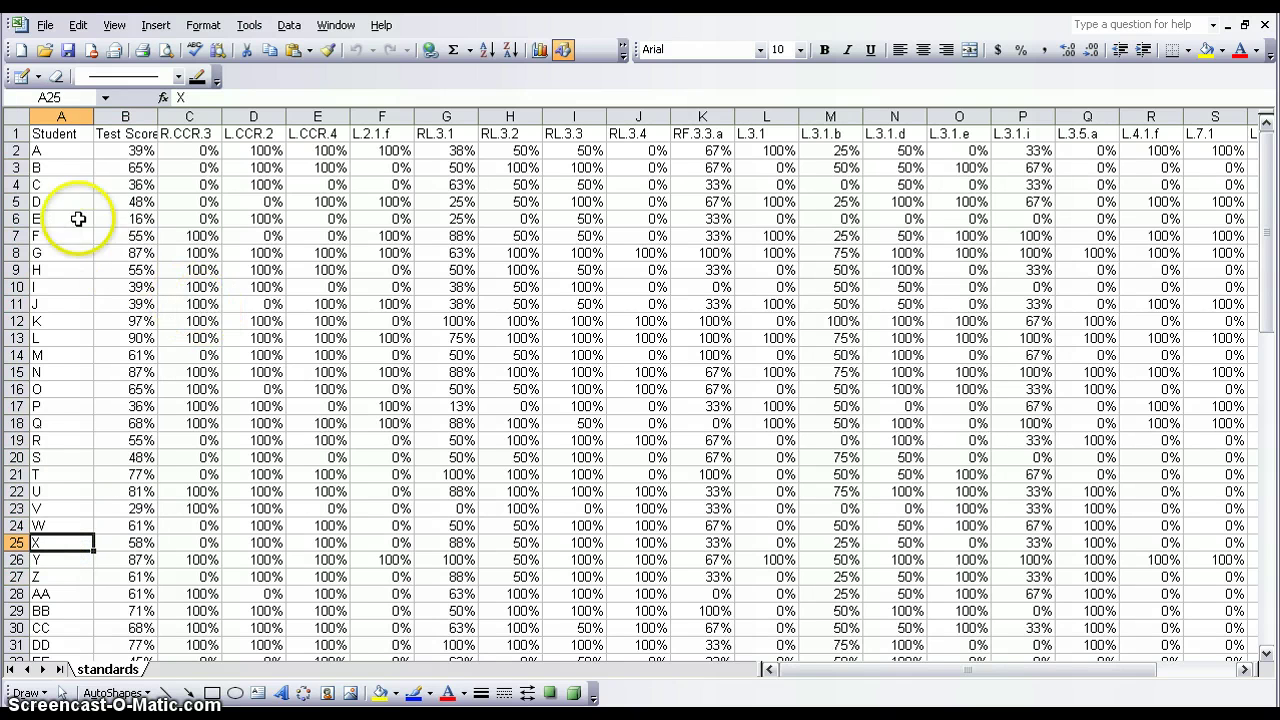
Insert a blank column before the Student column.
{"action": "left_click", "coordinate": [63, 117]}
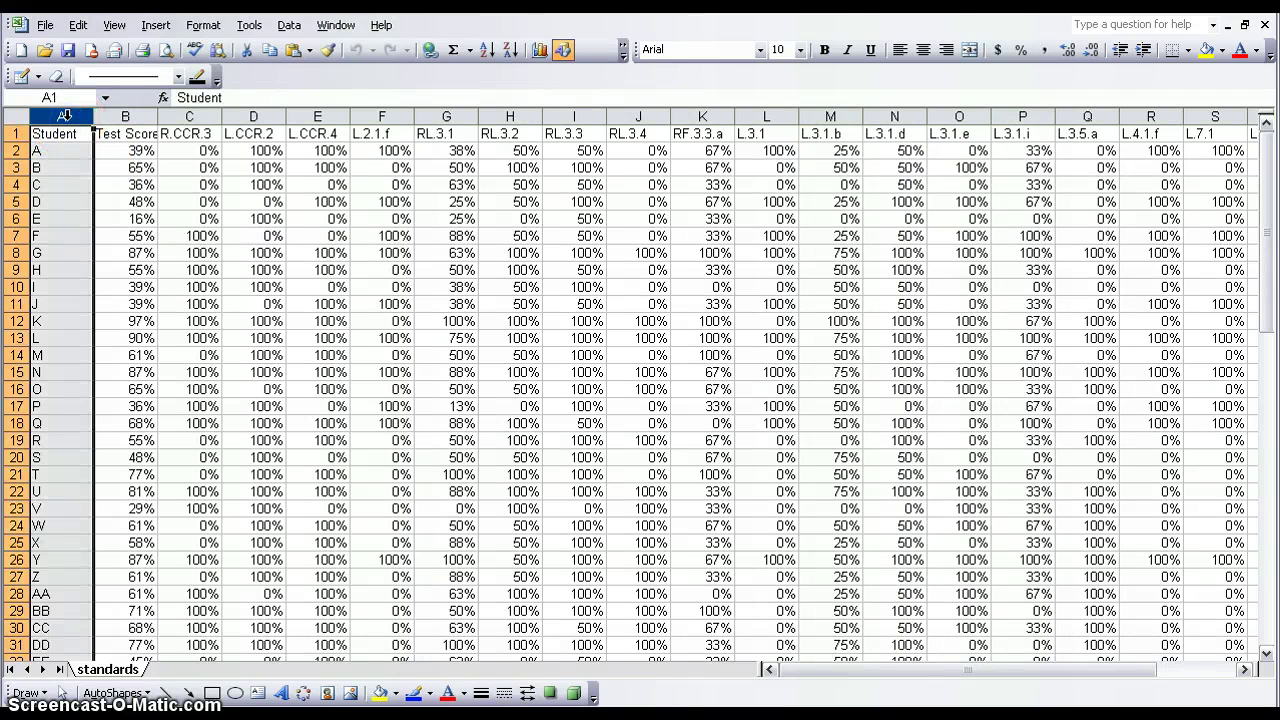
{"action": "right_click", "coordinate": [63, 117]}
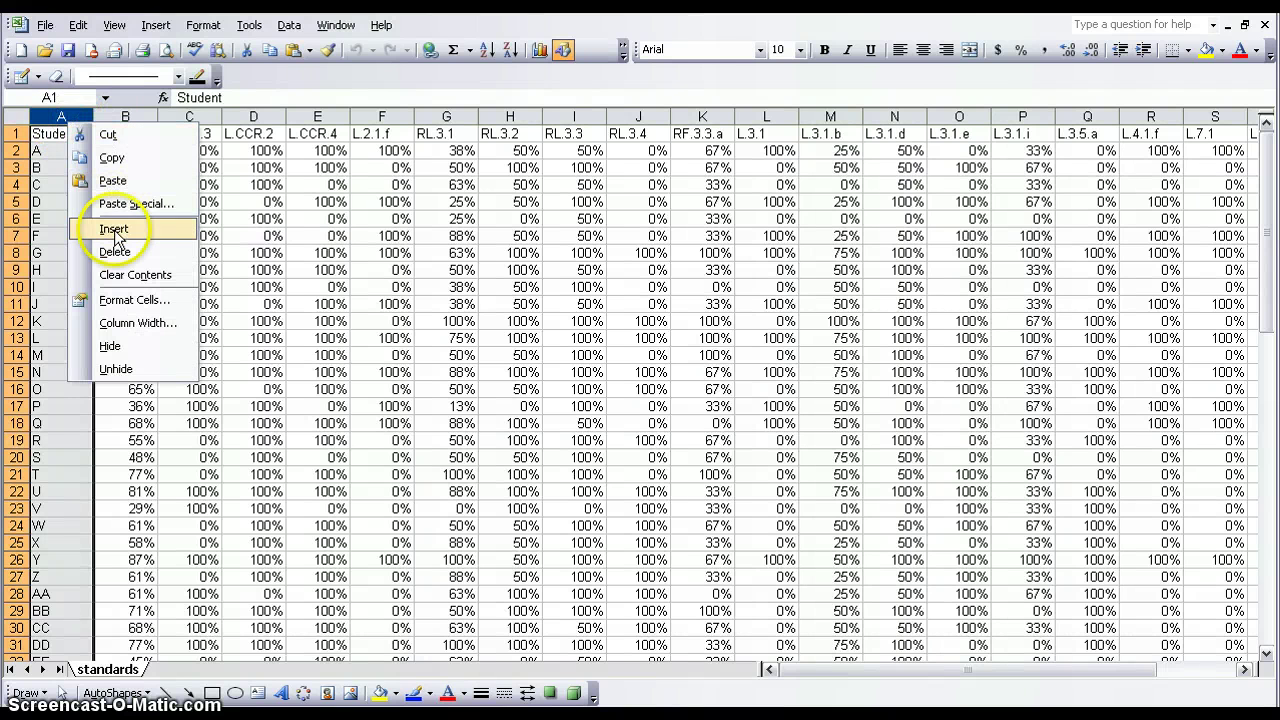
{"action": "left_click", "coordinate": [114, 230]}
{"action": "left_click", "coordinate": [63, 150]}
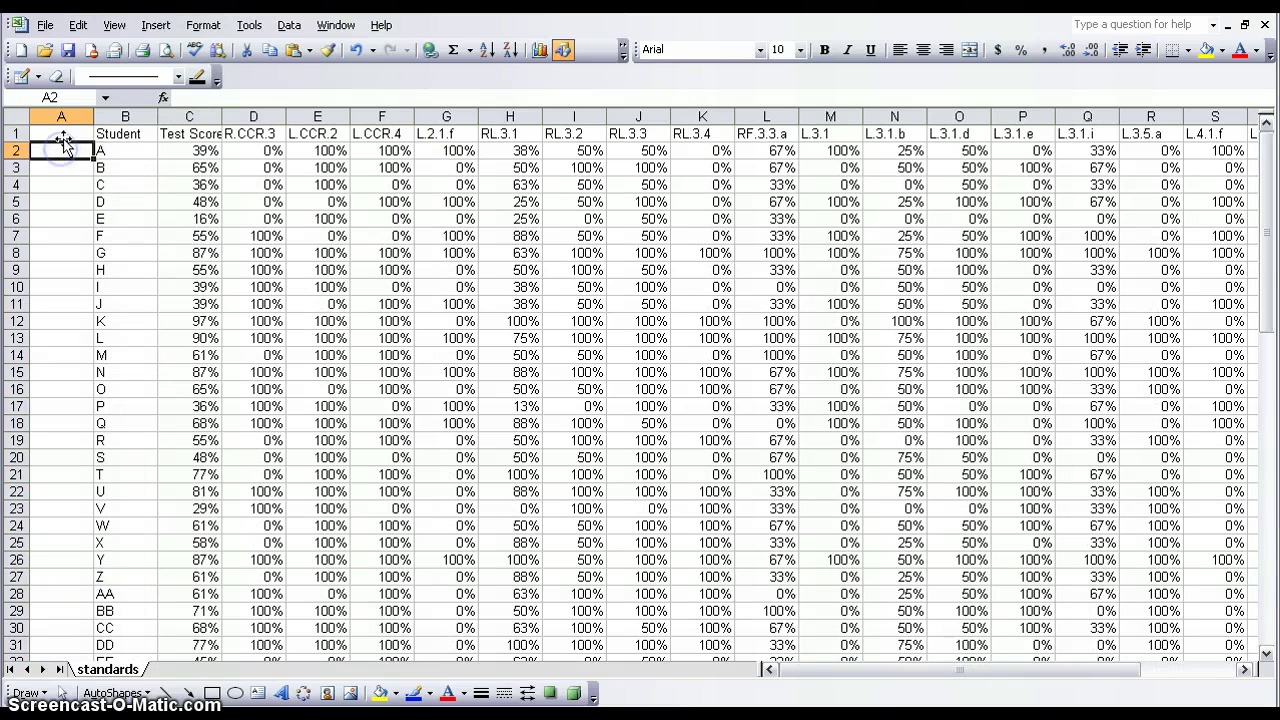
{"action": "left_click", "coordinate": [63, 133]}
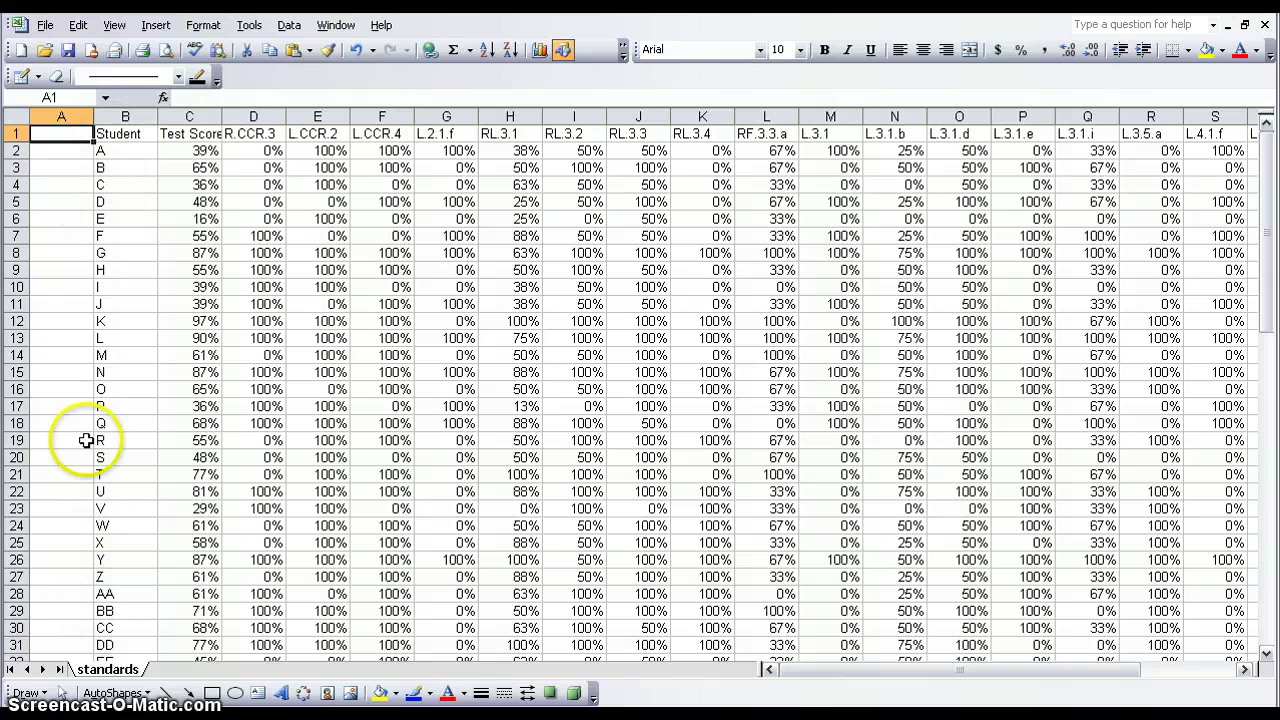
Enter 1 in the blank column beside students A, M, Q and X to flag them as a group.
{"action": "left_click", "coordinate": [74, 151]}
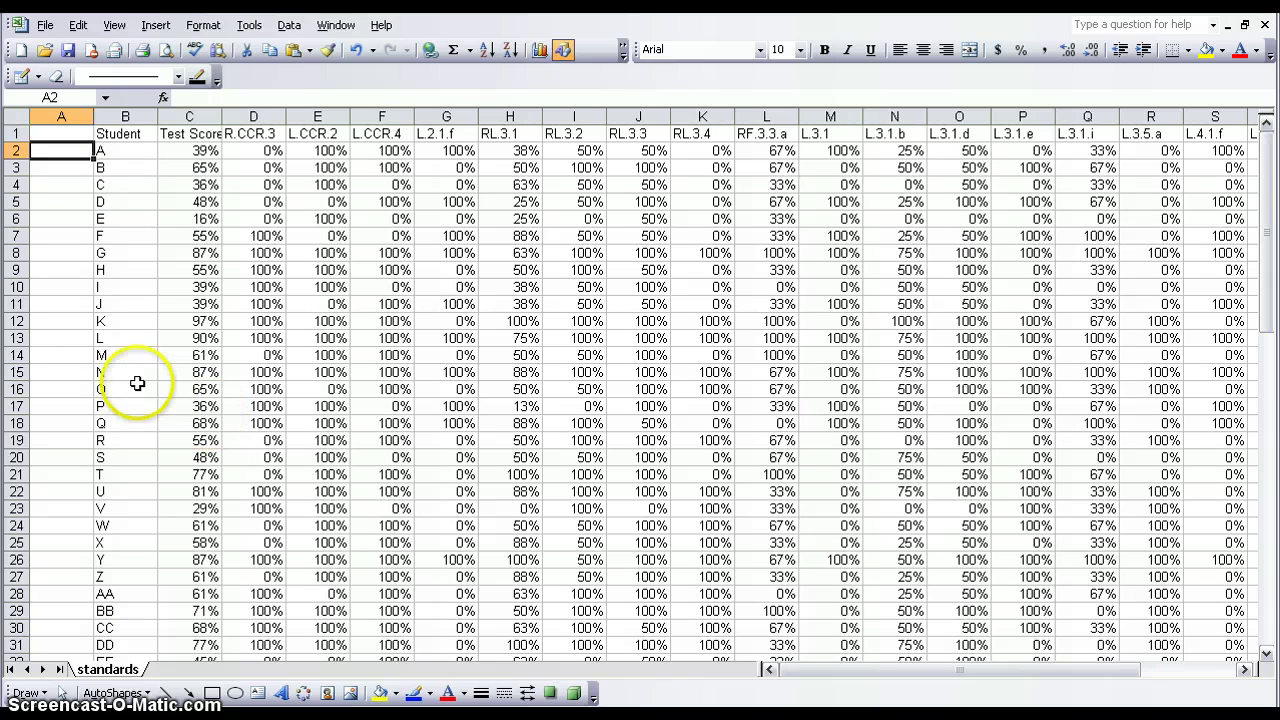
{"action": "type", "text": "1"}
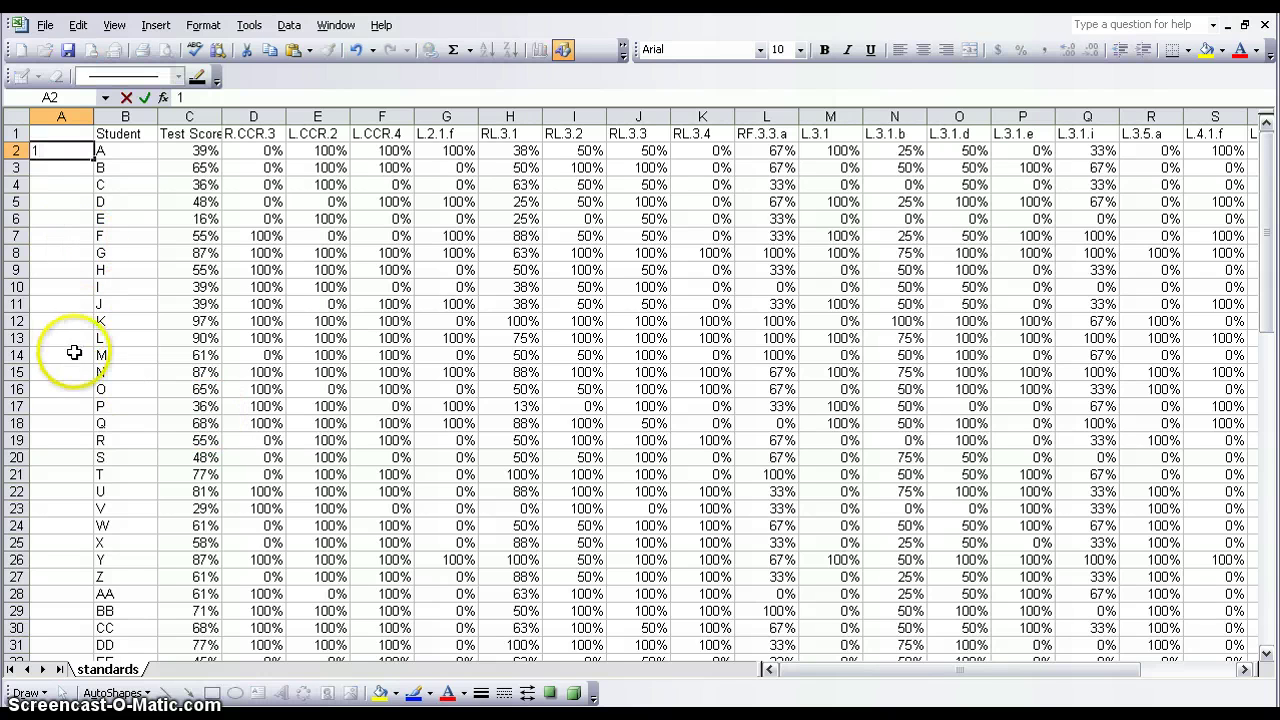
{"action": "left_click", "coordinate": [72, 354]}
{"action": "type", "text": "1"}
{"action": "left_click", "coordinate": [63, 423]}
{"action": "type", "text": "1"}
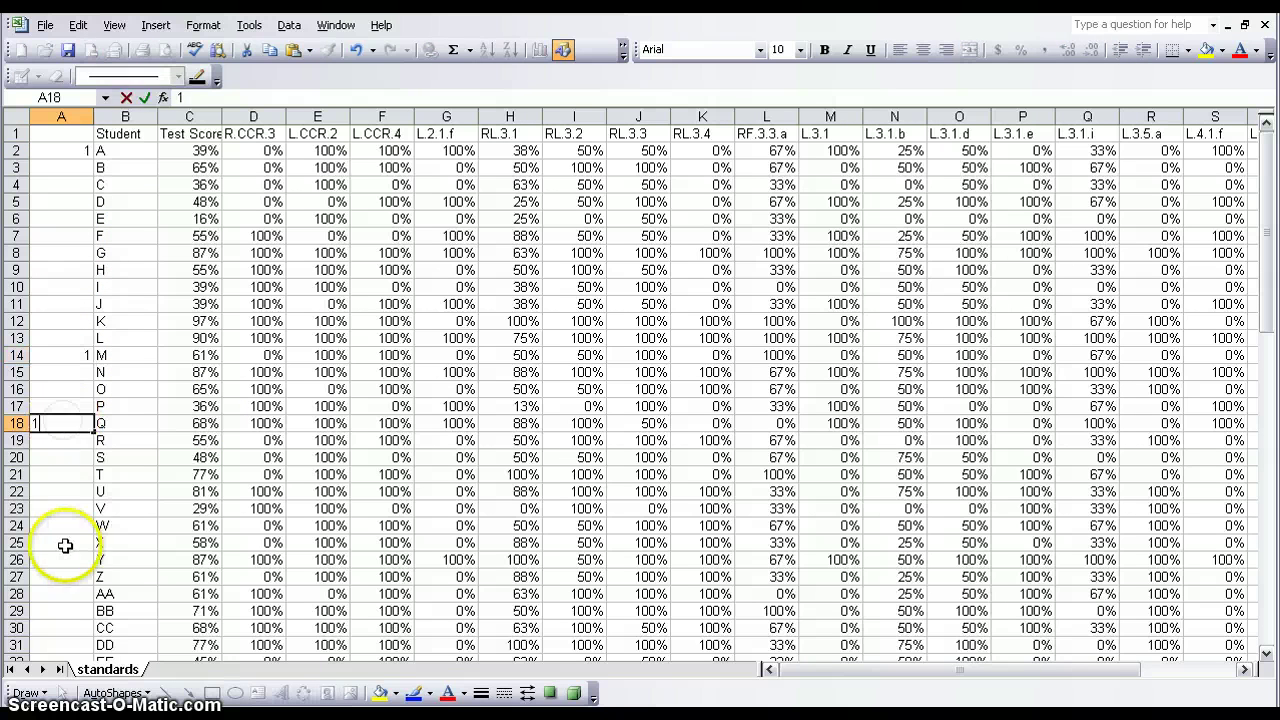
{"action": "left_click", "coordinate": [63, 542]}
{"action": "type", "text": "1"}
{"action": "left_click", "coordinate": [78, 593]}
Flag students LL, NN, UU and DD with a 1 in column A.
{"action": "scroll", "coordinate": [78, 593], "scroll_direction": "down", "scroll_amount": 4}
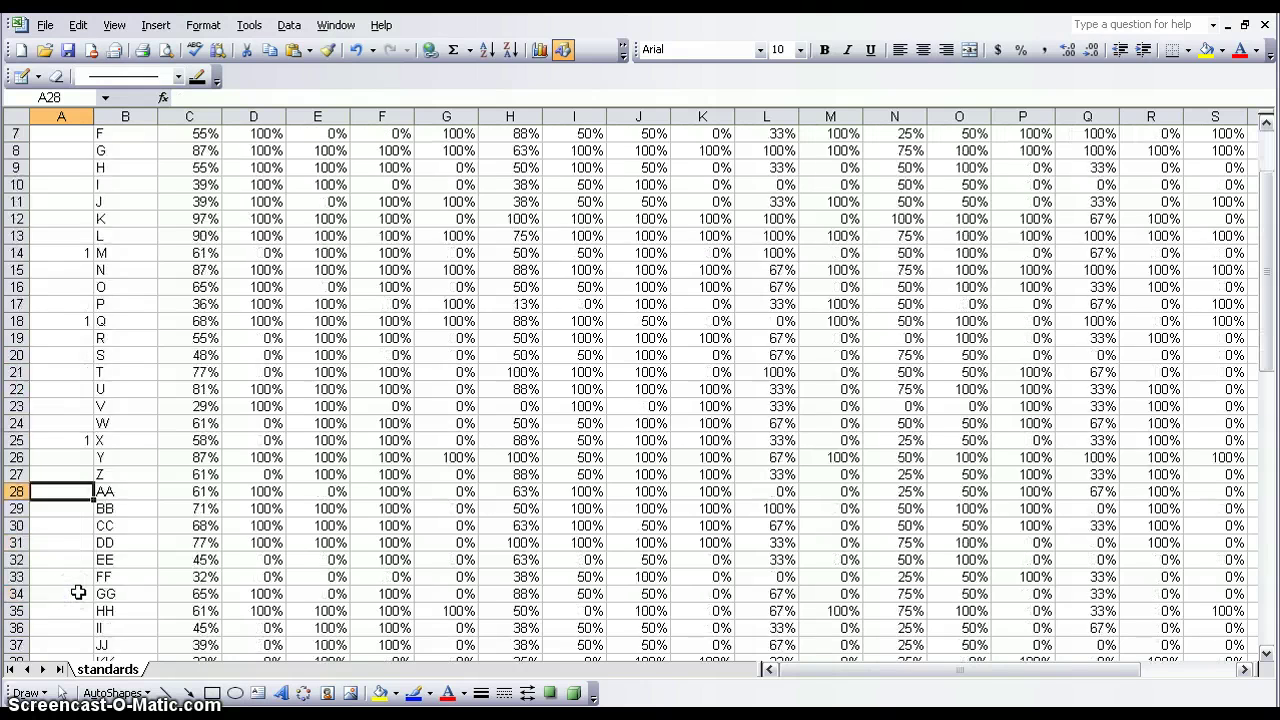
{"action": "left_click", "coordinate": [76, 577]}
{"action": "type", "text": "1"}
{"action": "left_click", "coordinate": [75, 611]}
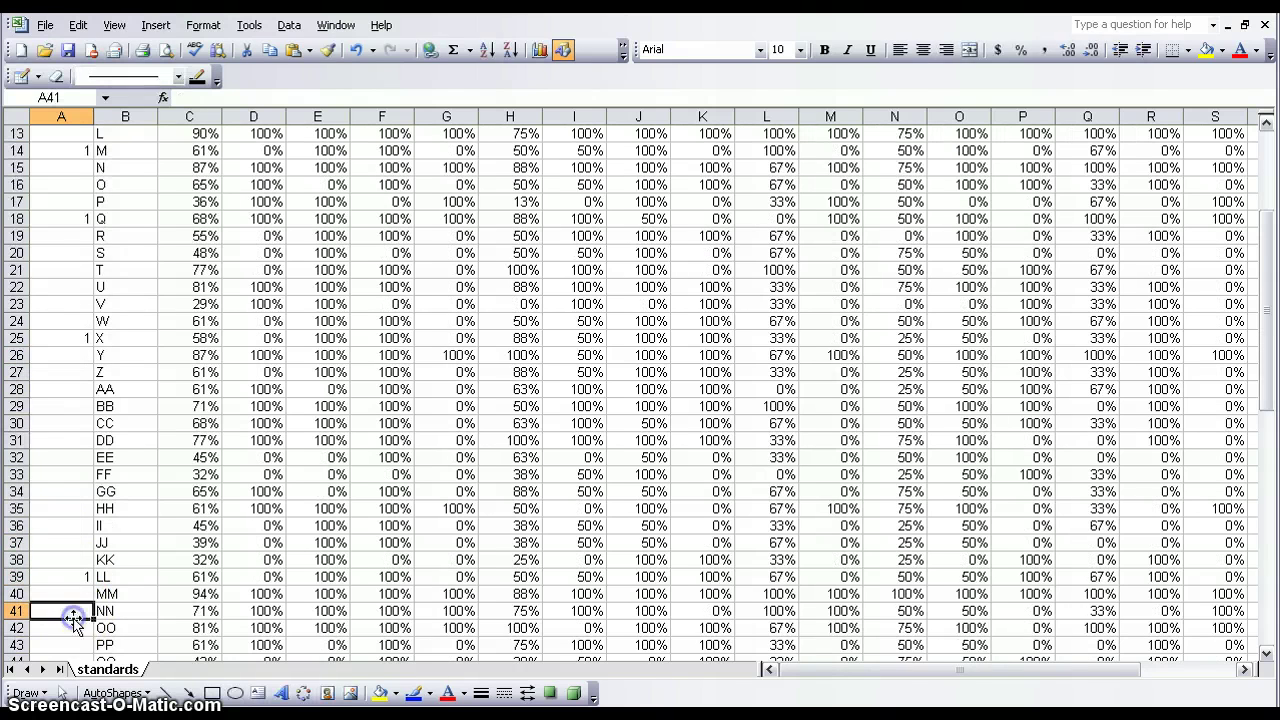
{"action": "type", "text": "1"}
{"action": "left_click", "coordinate": [79, 628]}
{"action": "scroll", "coordinate": [79, 628], "scroll_direction": "down", "scroll_amount": 2}
{"action": "left_click", "coordinate": [79, 628]}
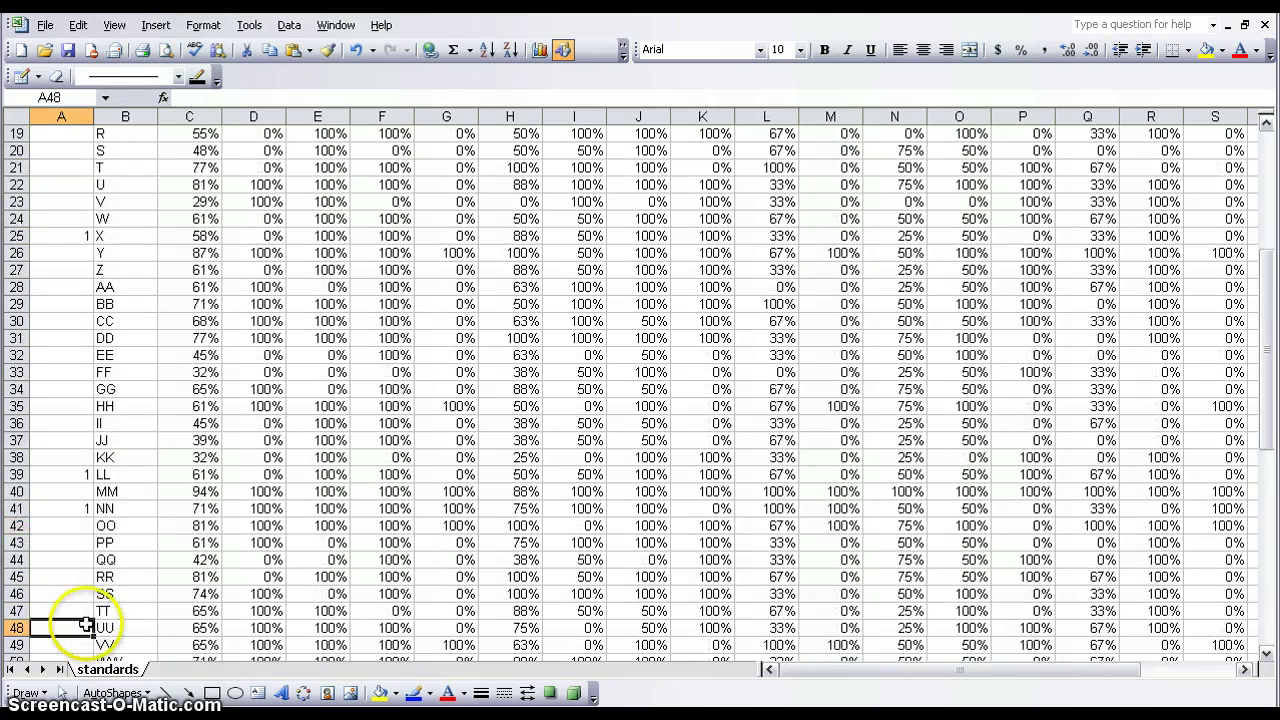
{"action": "type", "text": "1"}
{"action": "left_click", "coordinate": [78, 573]}
{"action": "left_click", "coordinate": [75, 338]}
{"action": "type", "text": "1"}
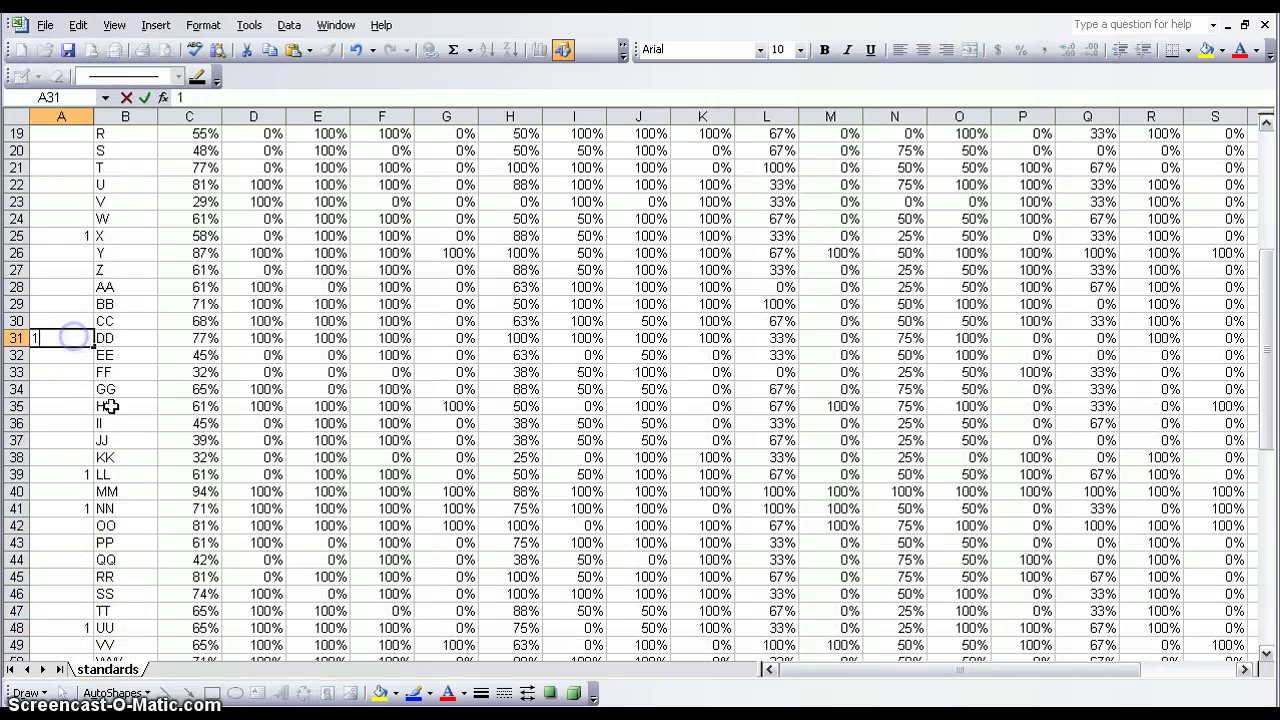
{"action": "left_click", "coordinate": [69, 438]}
Flag students FFF and RRR with a 1 in column A.
{"action": "scroll", "coordinate": [90, 470], "scroll_direction": "down", "scroll_amount": 1}
{"action": "scroll", "coordinate": [92, 484], "scroll_direction": "down", "scroll_amount": 4}
{"action": "left_click", "coordinate": [62, 559]}
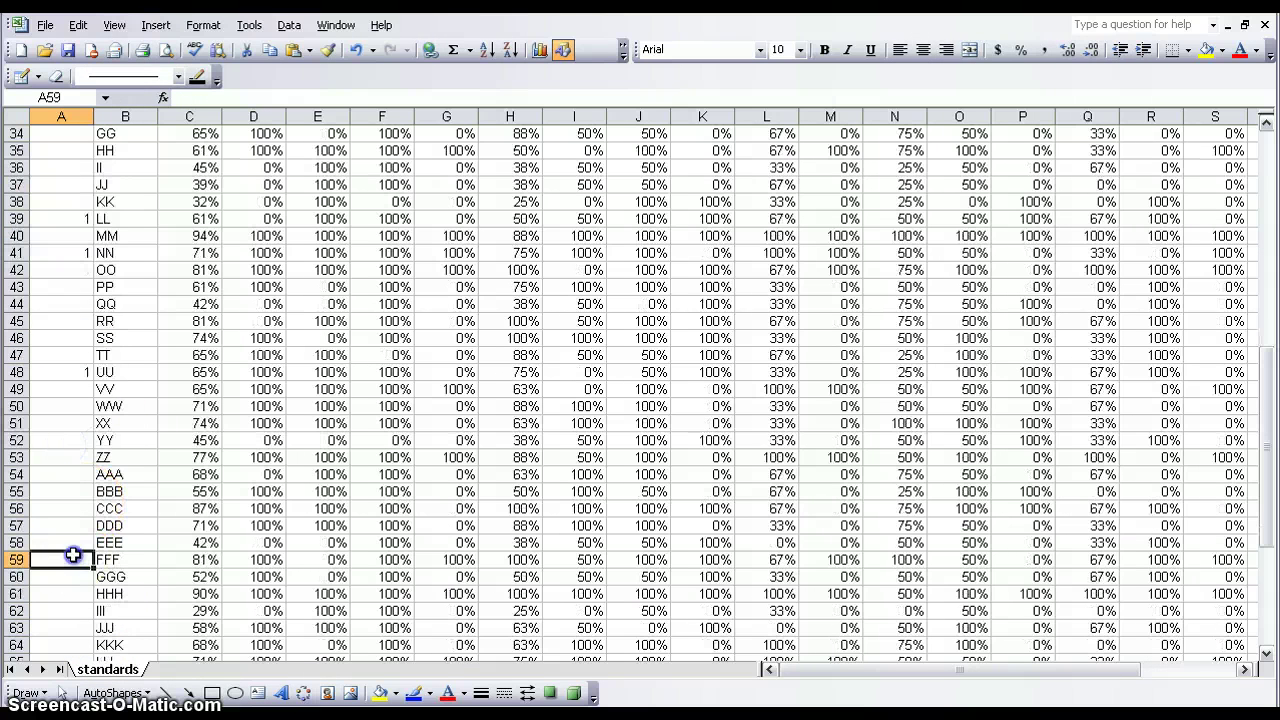
{"action": "type", "text": "1"}
{"action": "left_click", "coordinate": [57, 507]}
{"action": "scroll", "coordinate": [57, 507], "scroll_direction": "down", "scroll_amount": 6}
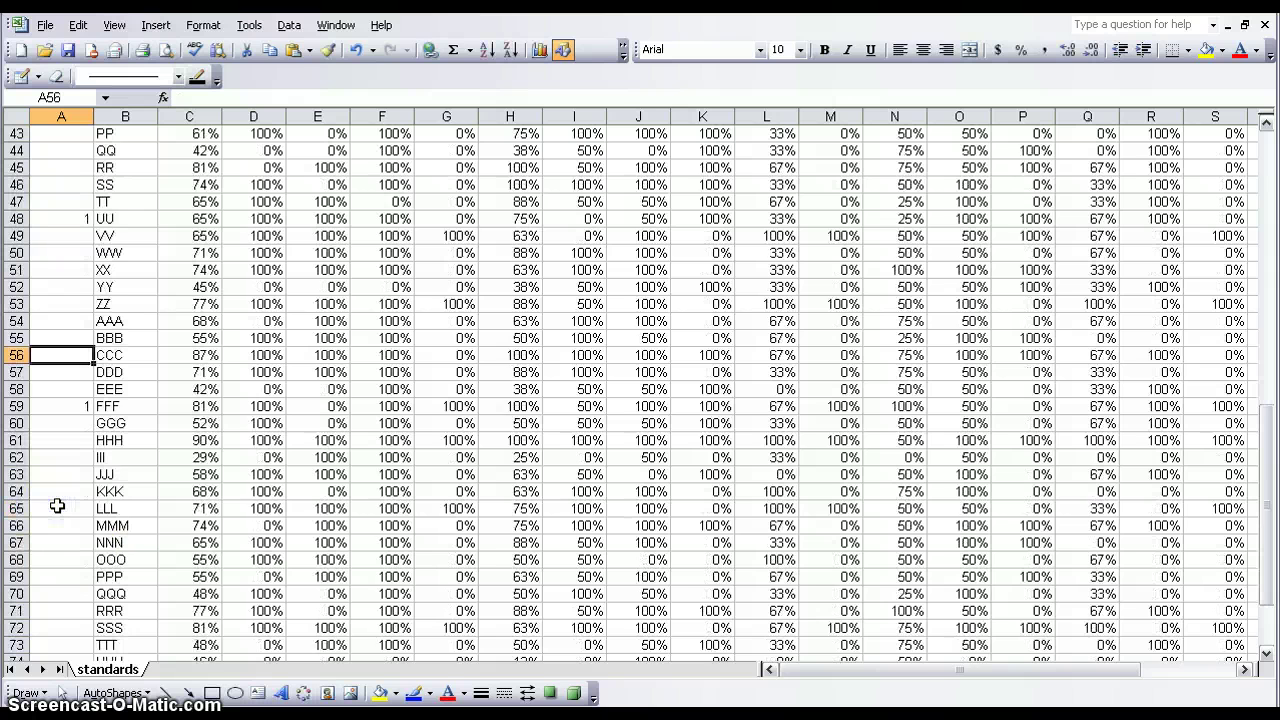
{"action": "left_click", "coordinate": [68, 456]}
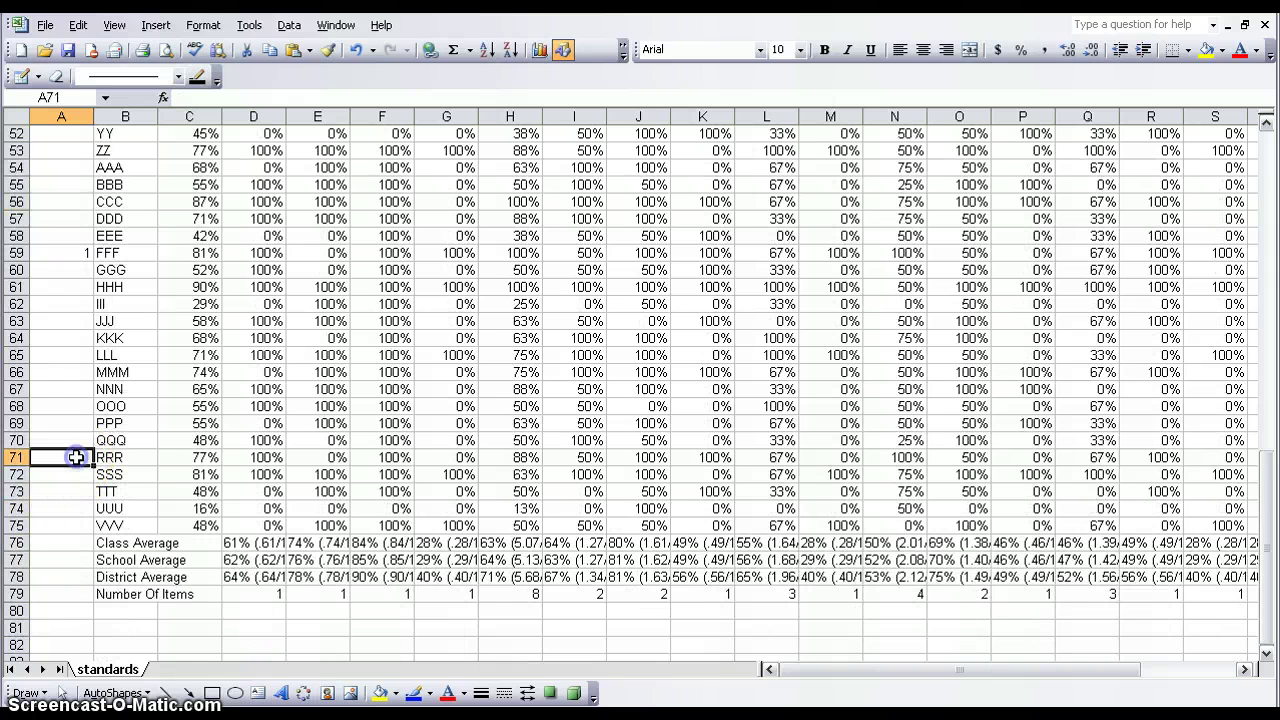
{"action": "type", "text": "1"}
{"action": "left_click", "coordinate": [70, 507]}
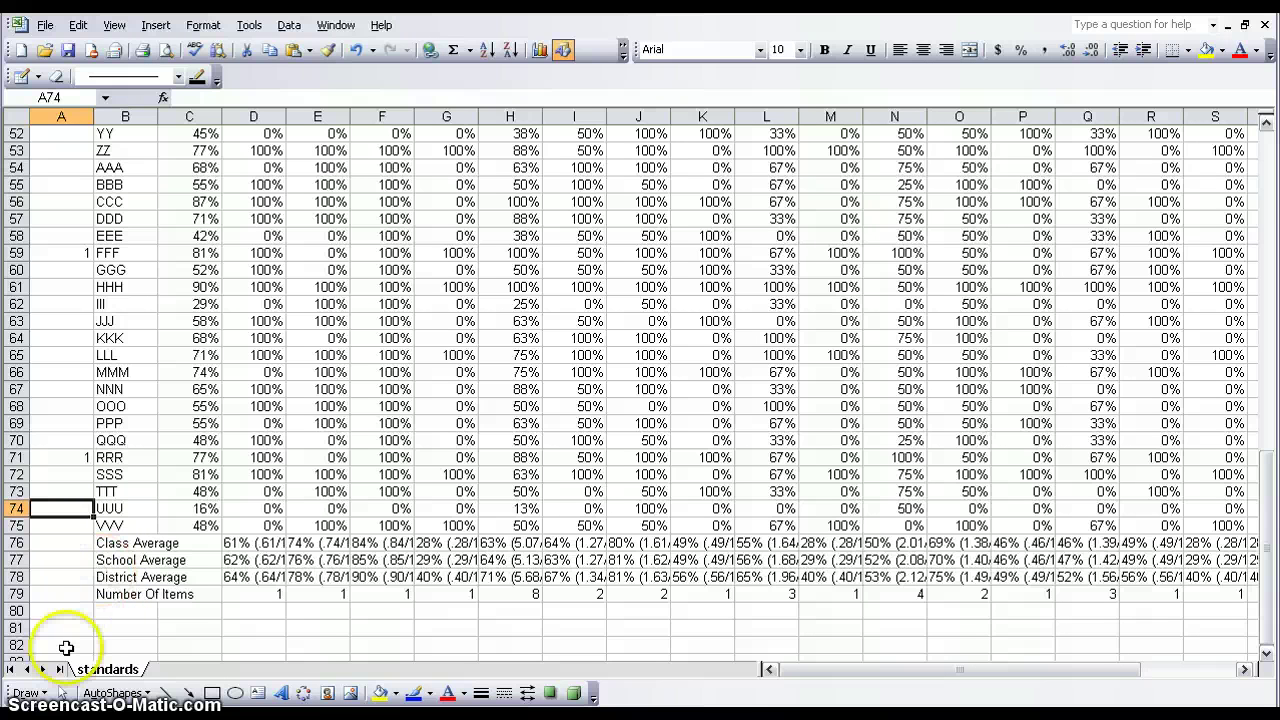
Enter 1 in column A for the Class Average, School Average, District Average and Number Of Items rows.
{"action": "left_click", "coordinate": [75, 543]}
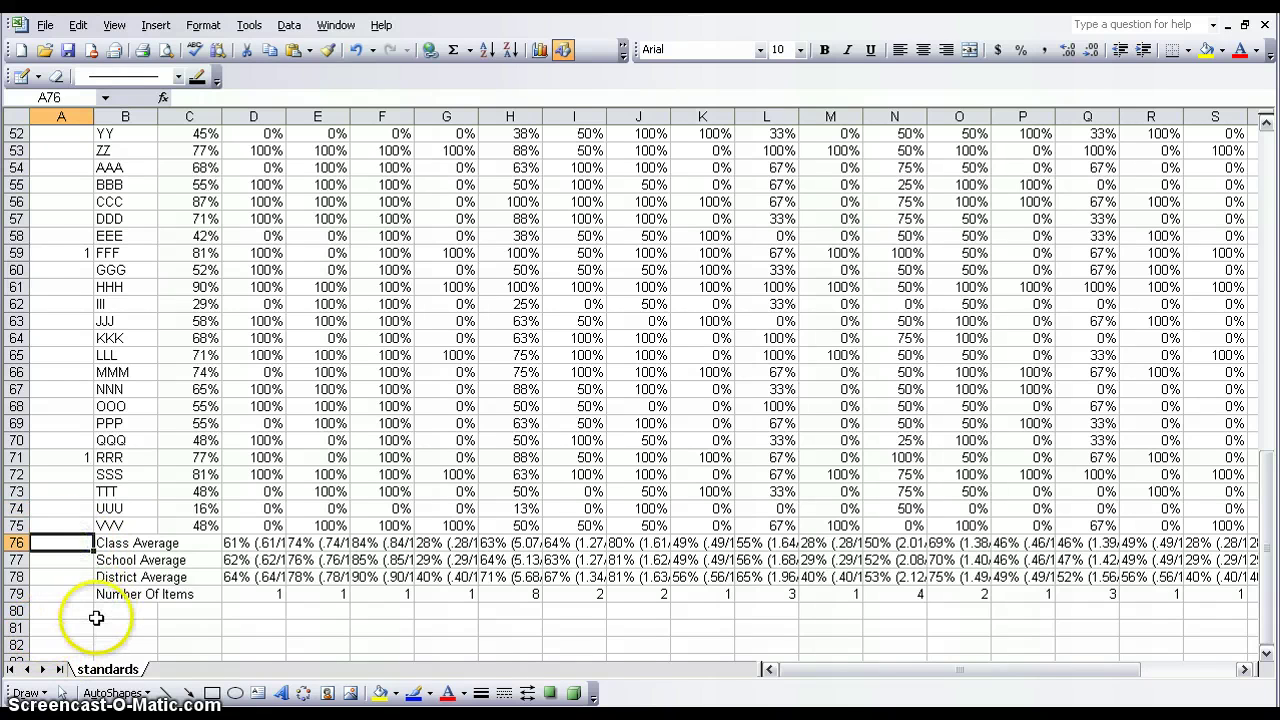
{"action": "type", "text": "1"}
{"action": "left_click", "coordinate": [62, 560]}
{"action": "type", "text": "1"}
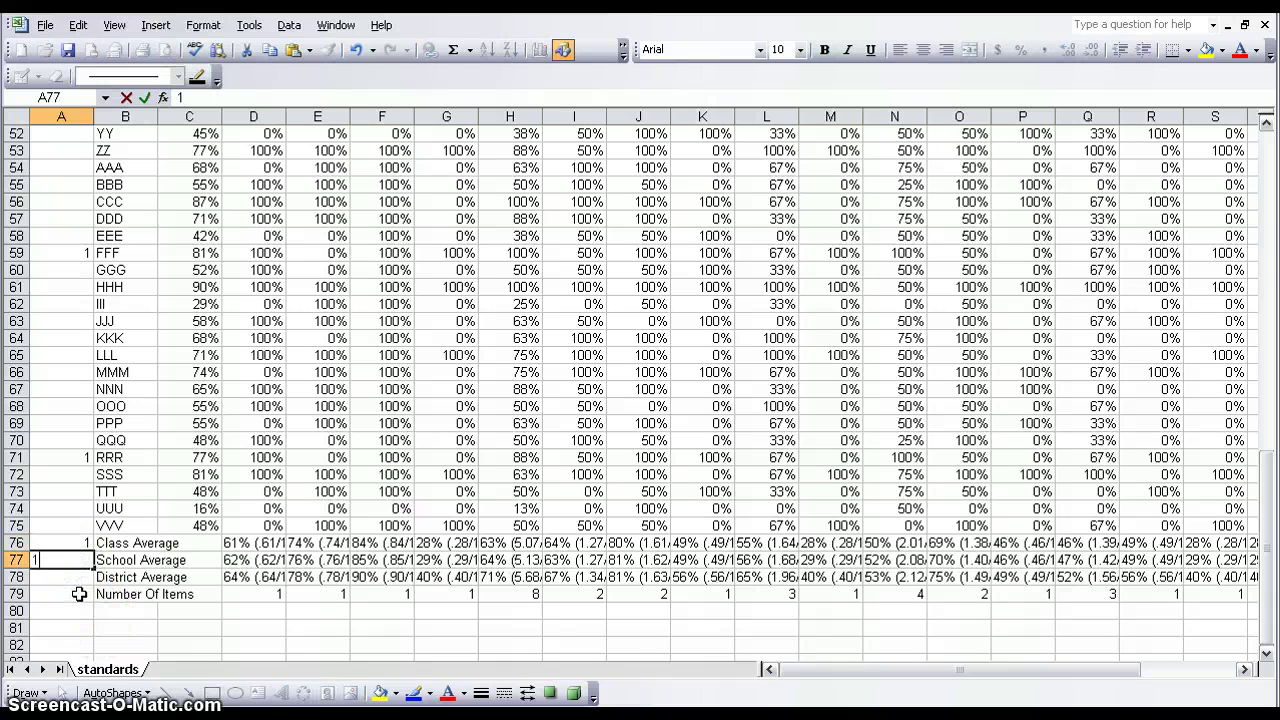
{"action": "left_click", "coordinate": [78, 582]}
{"action": "type", "text": "1"}
{"action": "left_click", "coordinate": [73, 595]}
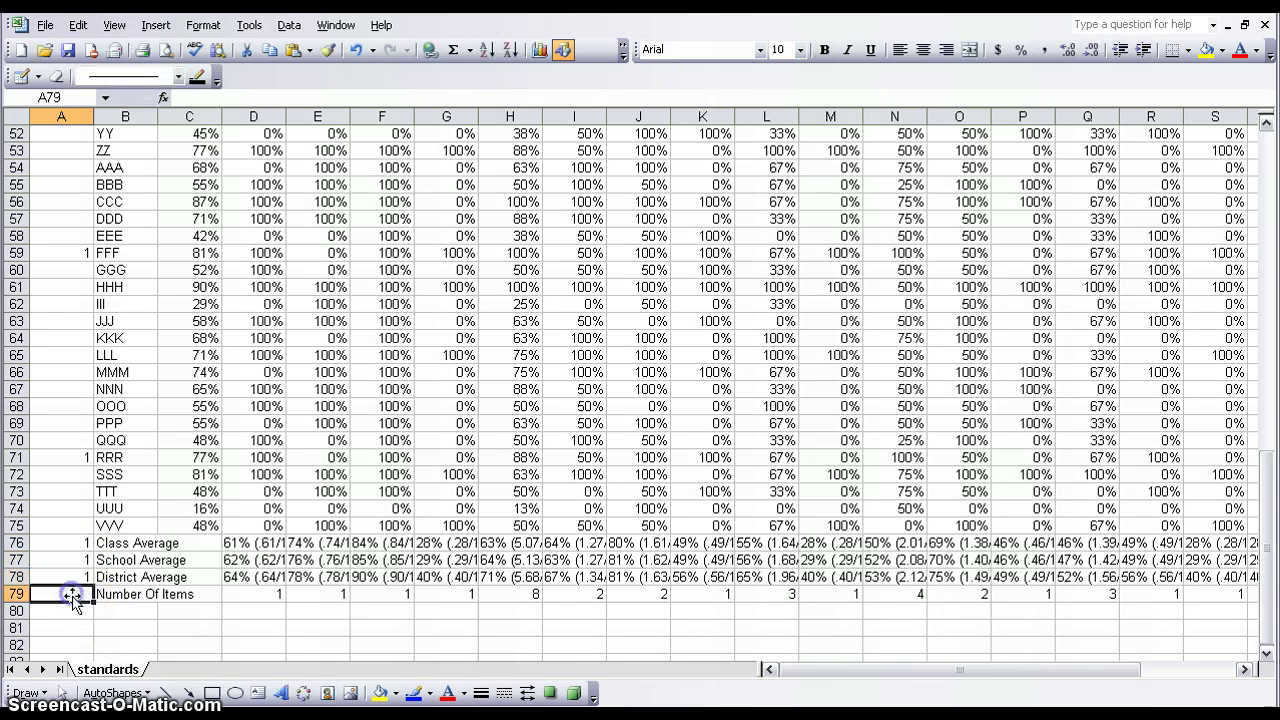
{"action": "left_click", "coordinate": [130, 578]}
Turn on AutoFilter for the header row of the standards table.
{"action": "scroll", "coordinate": [143, 591], "scroll_direction": "up", "scroll_amount": 13}
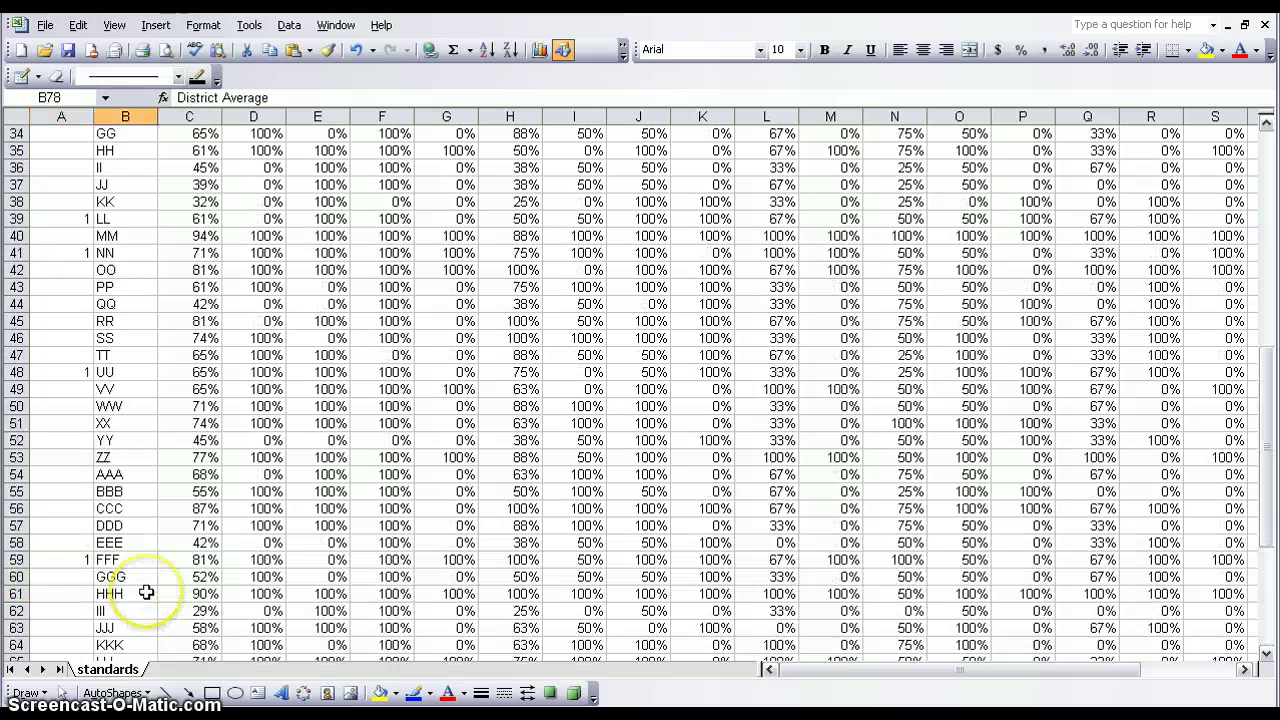
{"action": "scroll", "coordinate": [146, 593], "scroll_direction": "up", "scroll_amount": 4}
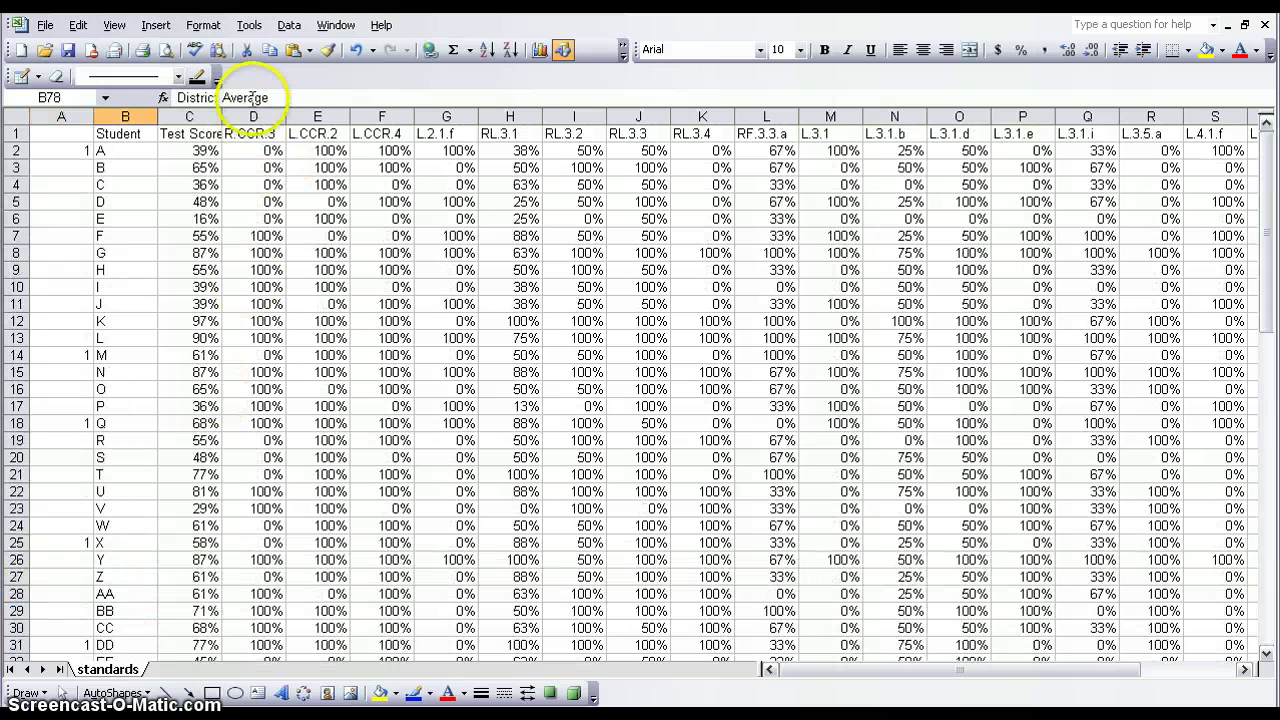
{"action": "left_click", "coordinate": [160, 25]}
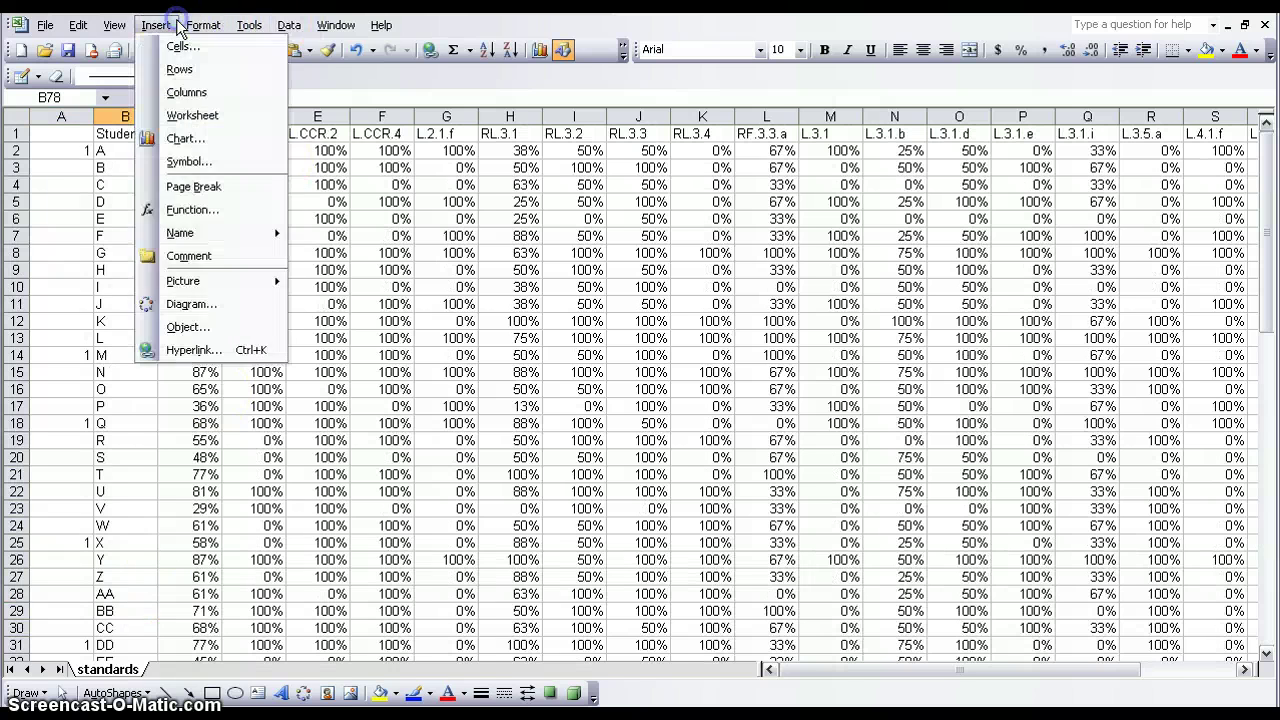
{"action": "mouse_move", "coordinate": [196, 30]}
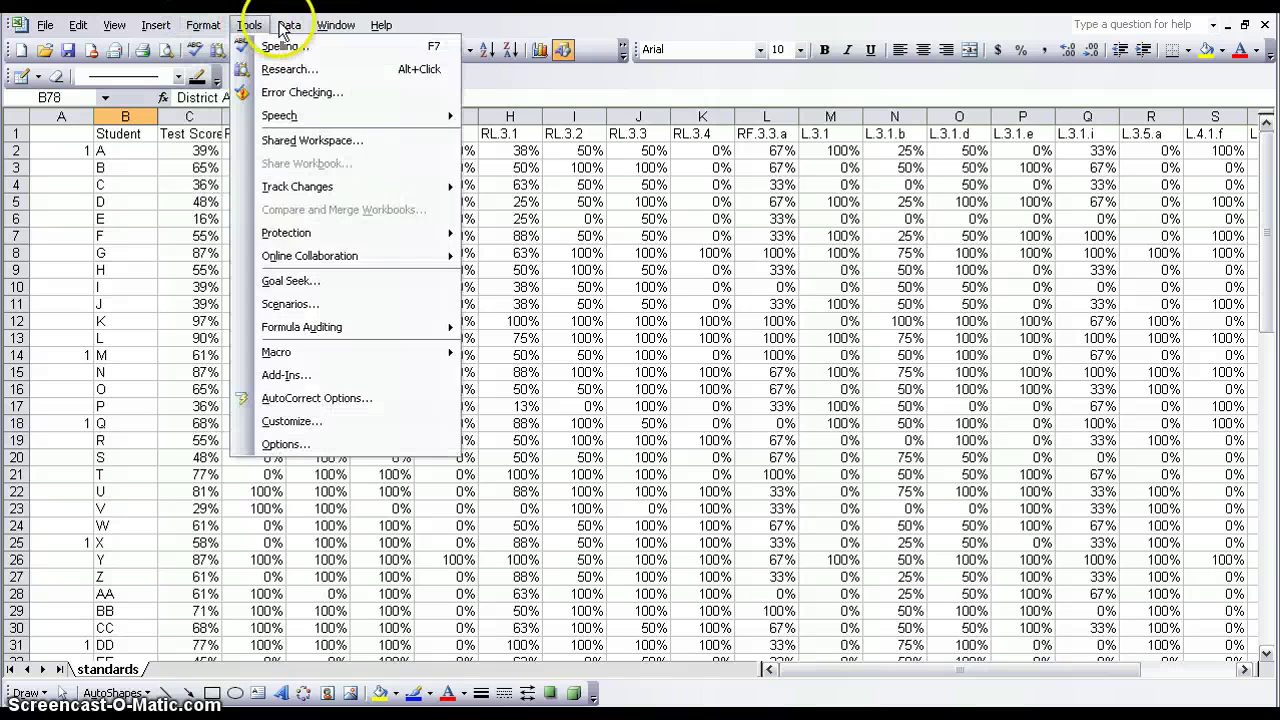
{"action": "mouse_move", "coordinate": [283, 30]}
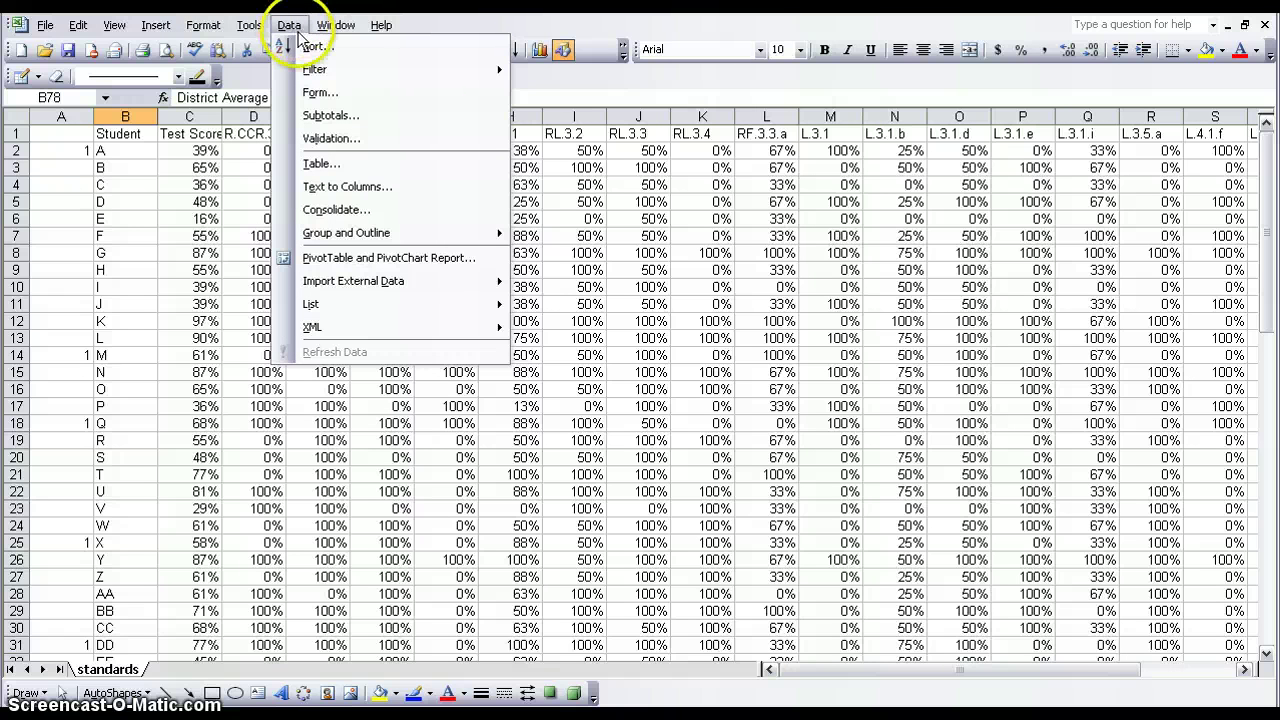
{"action": "mouse_move", "coordinate": [350, 76]}
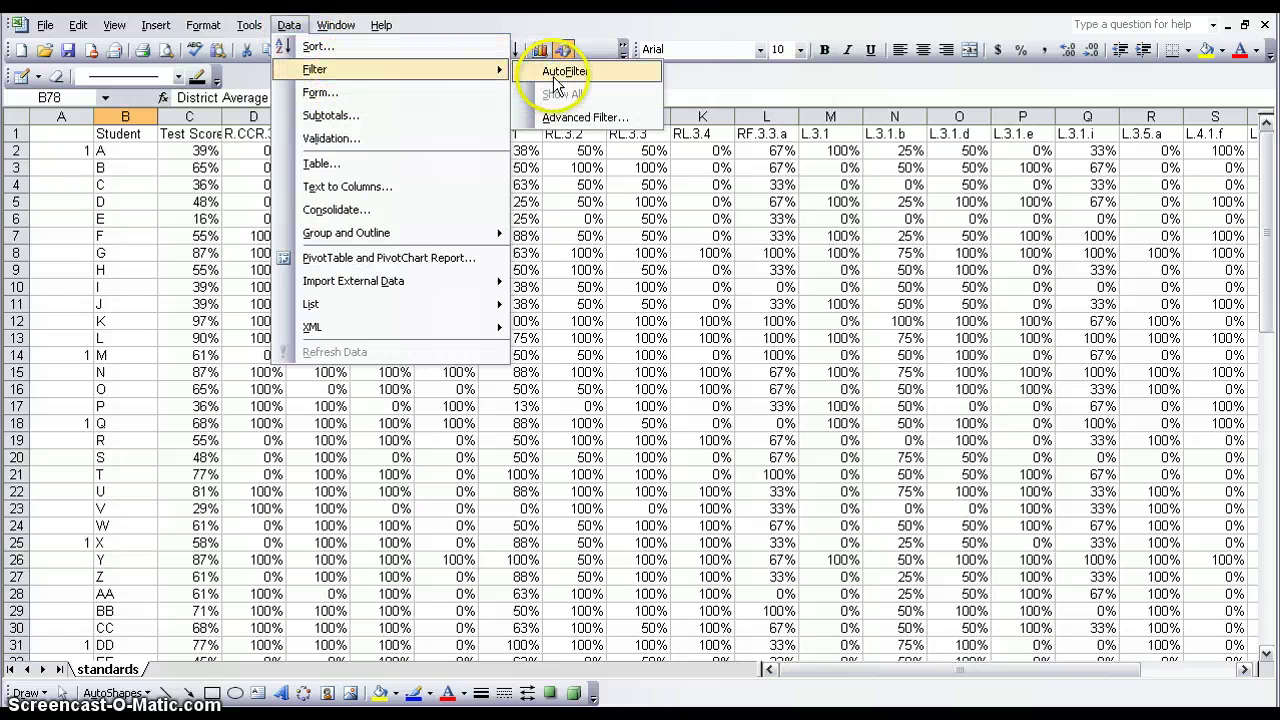
{"action": "left_click", "coordinate": [556, 80]}
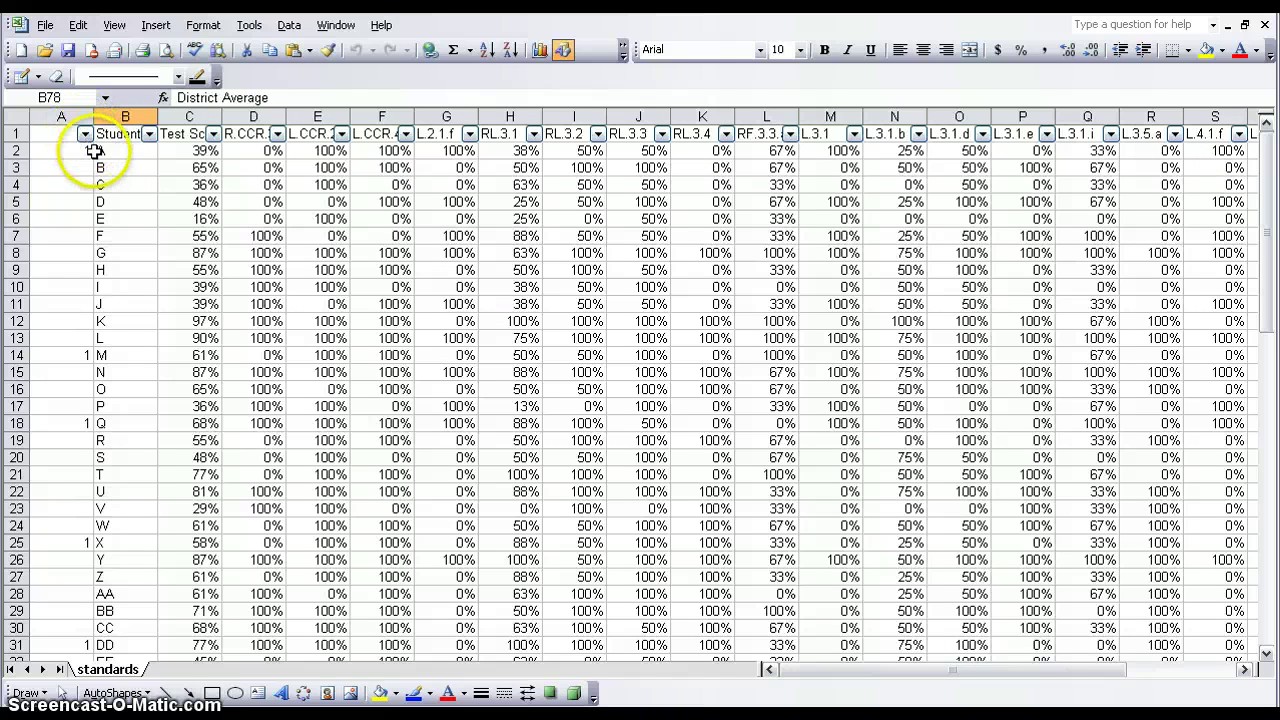
{"action": "left_click", "coordinate": [298, 31]}
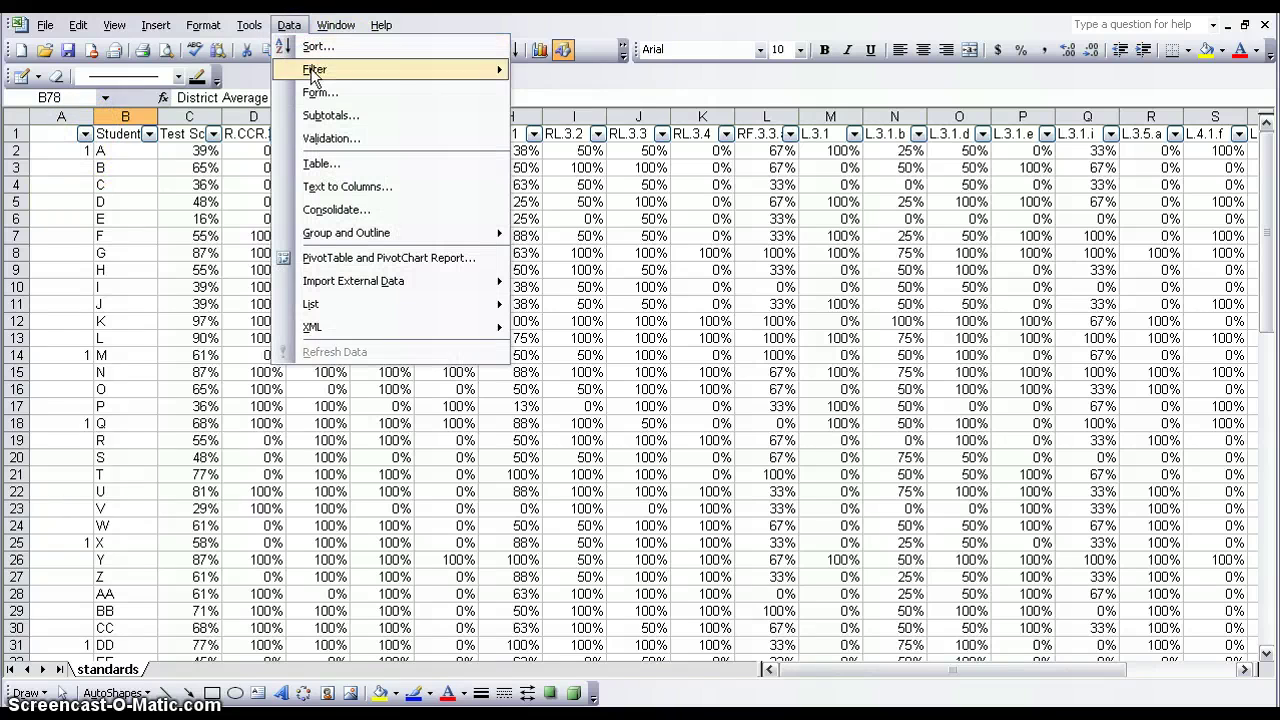
{"action": "mouse_move", "coordinate": [315, 70]}
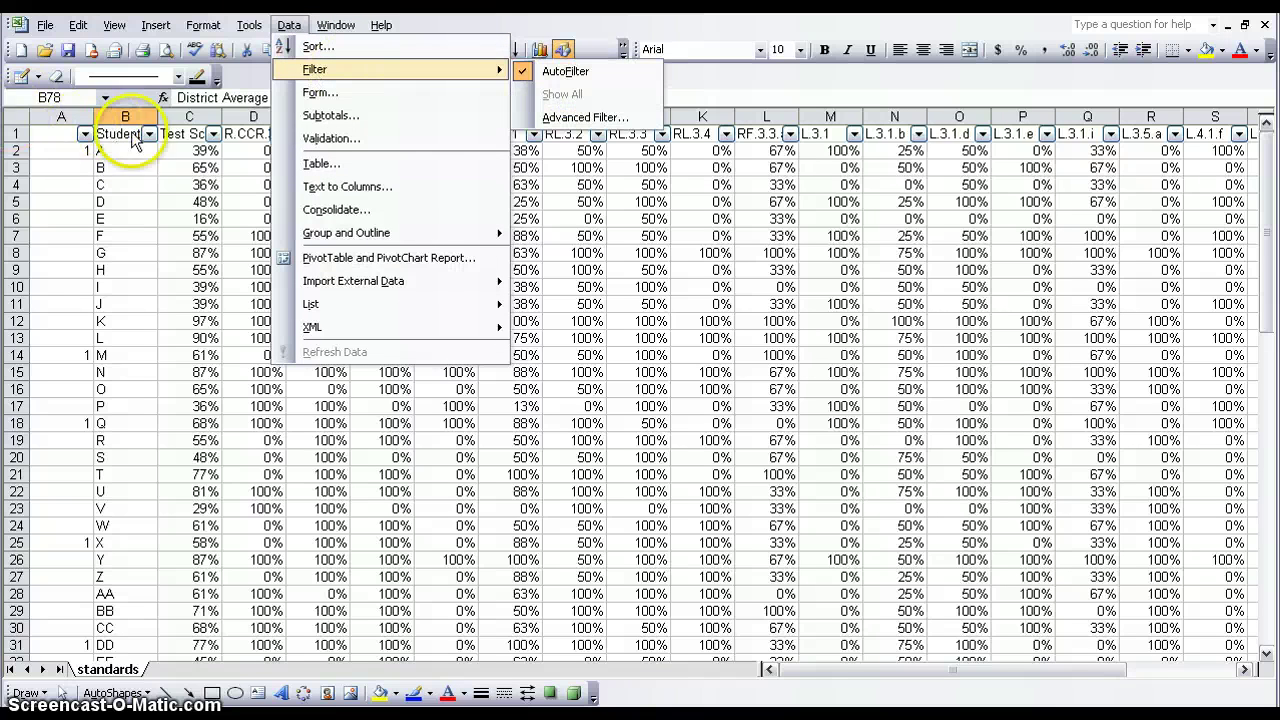
{"action": "left_click", "coordinate": [59, 153]}
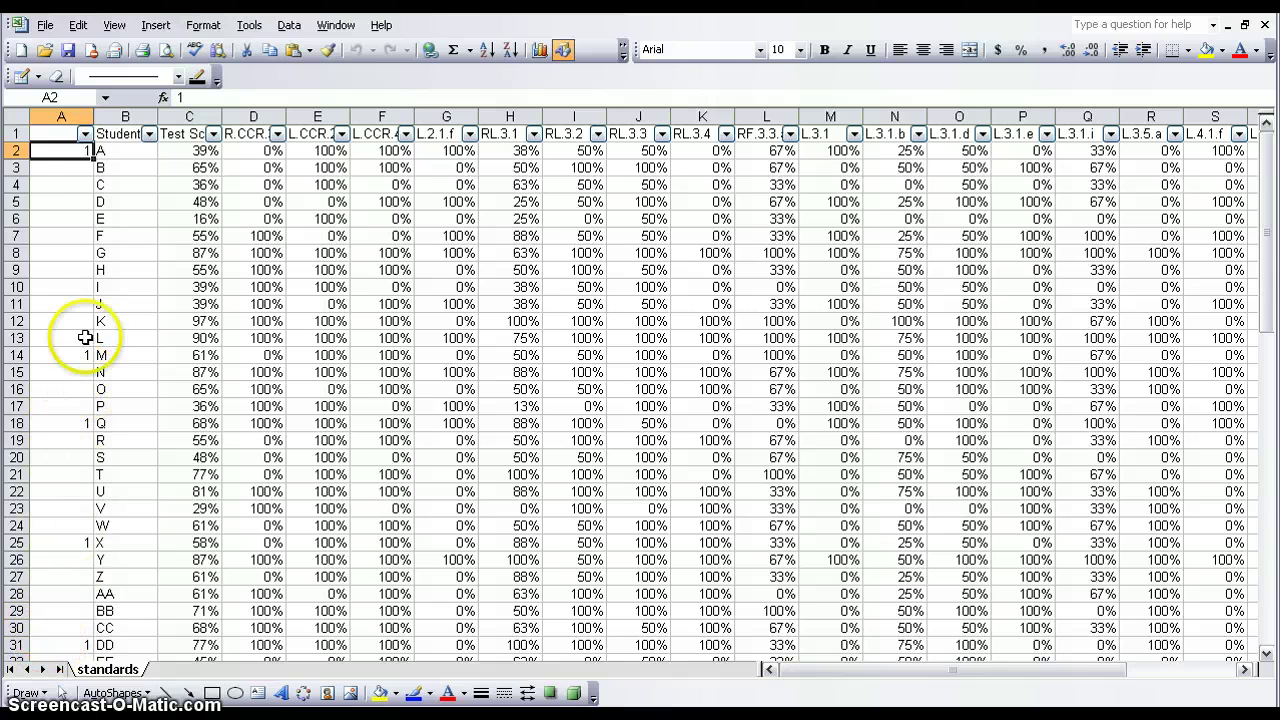
Filter column A to show only the rows flagged with 1.
{"action": "left_click", "coordinate": [86, 134]}
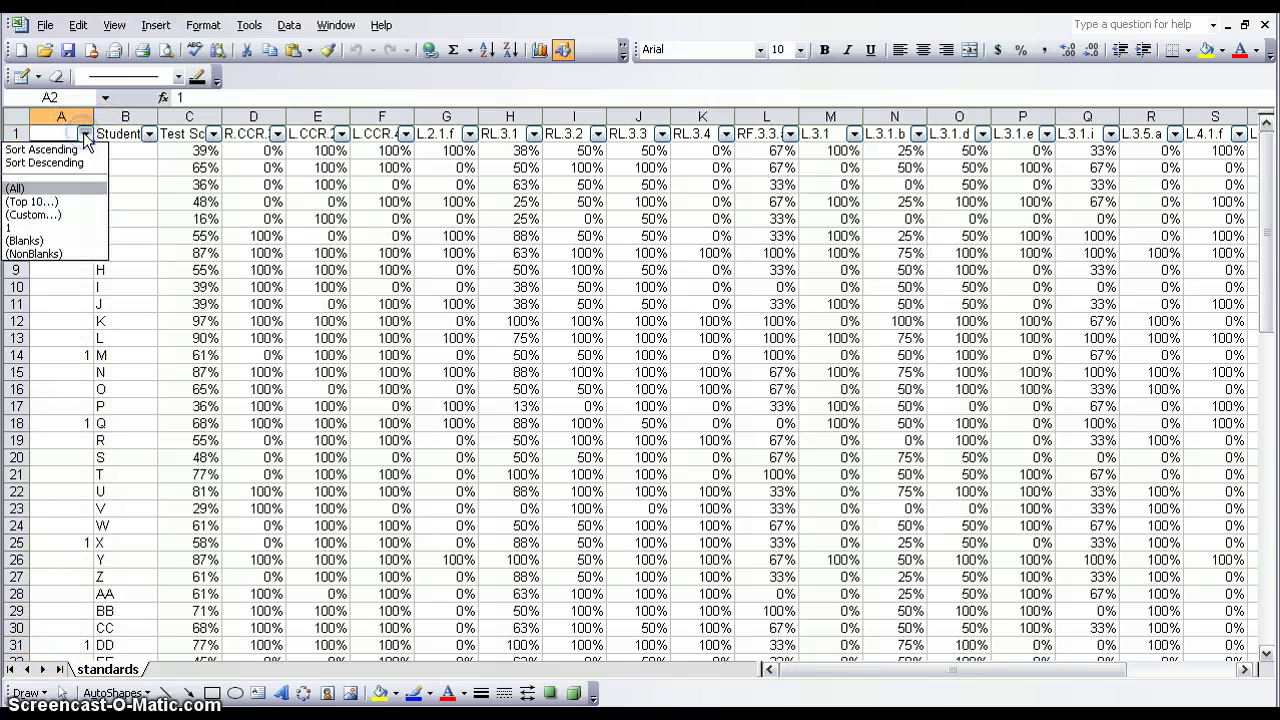
{"action": "left_click", "coordinate": [69, 227]}
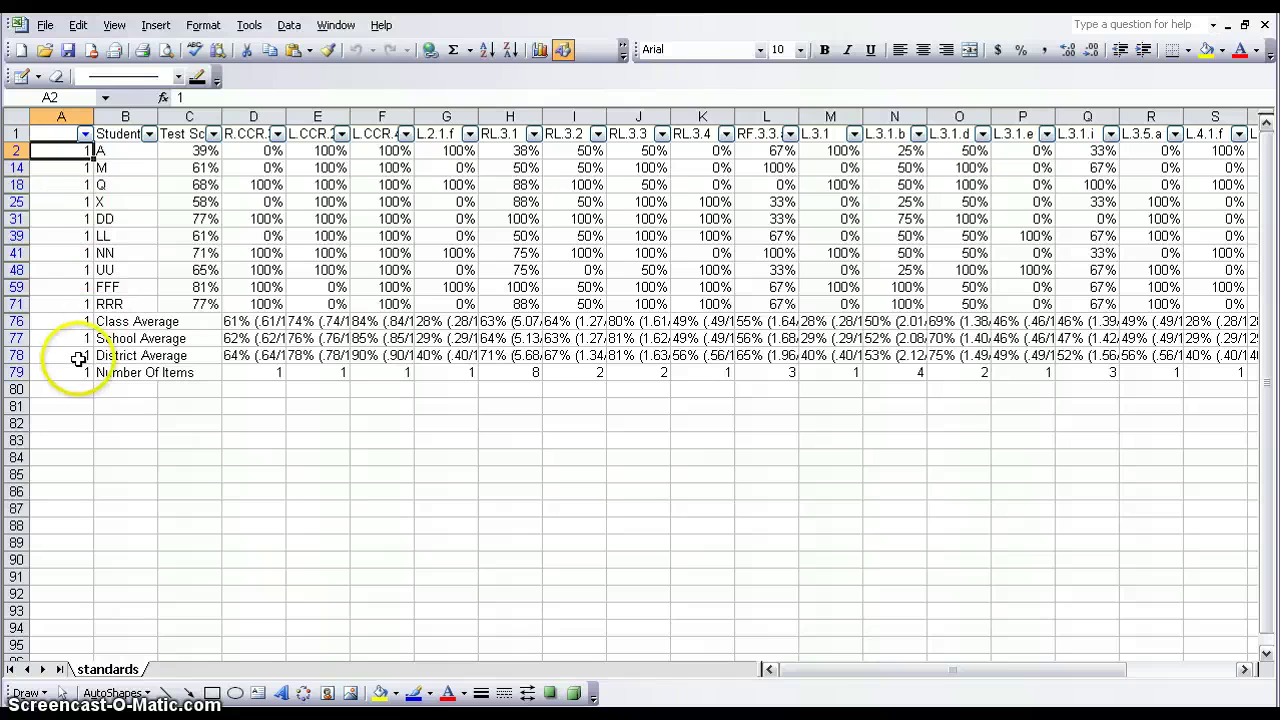
{"action": "left_click", "coordinate": [80, 371]}
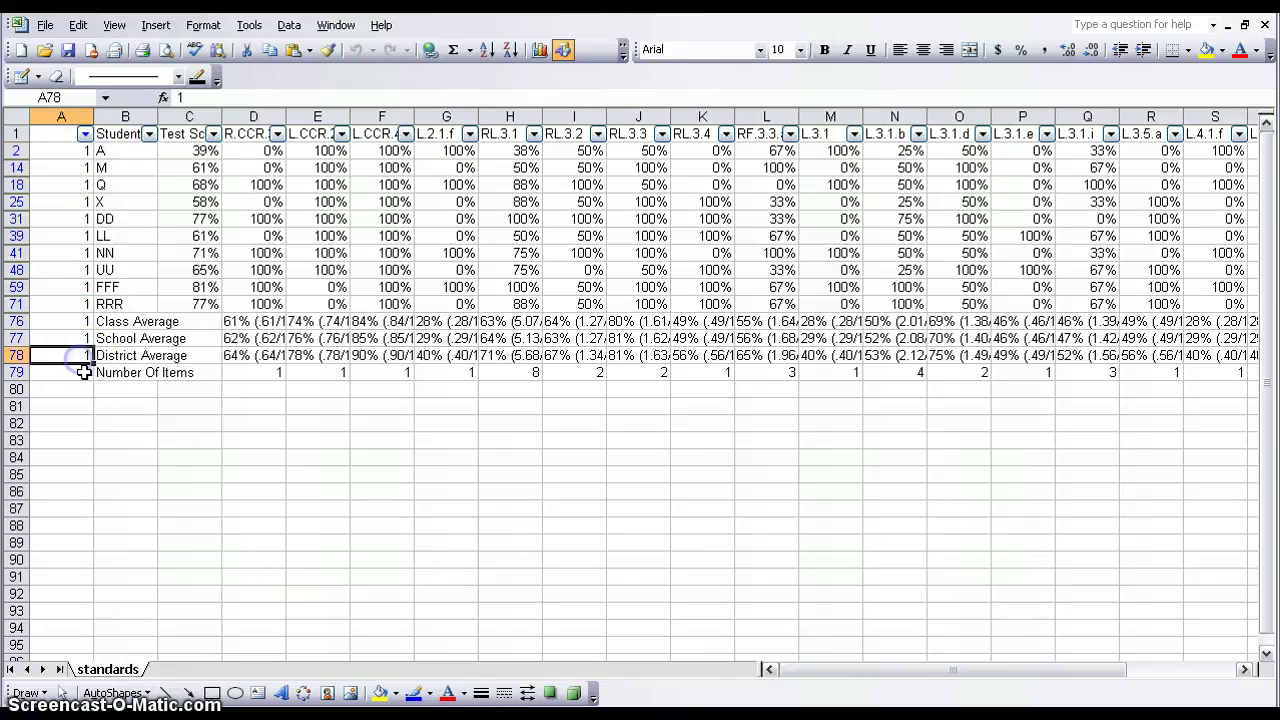
Start saving the sheet as a new file and set its file type to Microsoft Office Excel Workbook.
{"action": "left_click", "coordinate": [202, 267]}
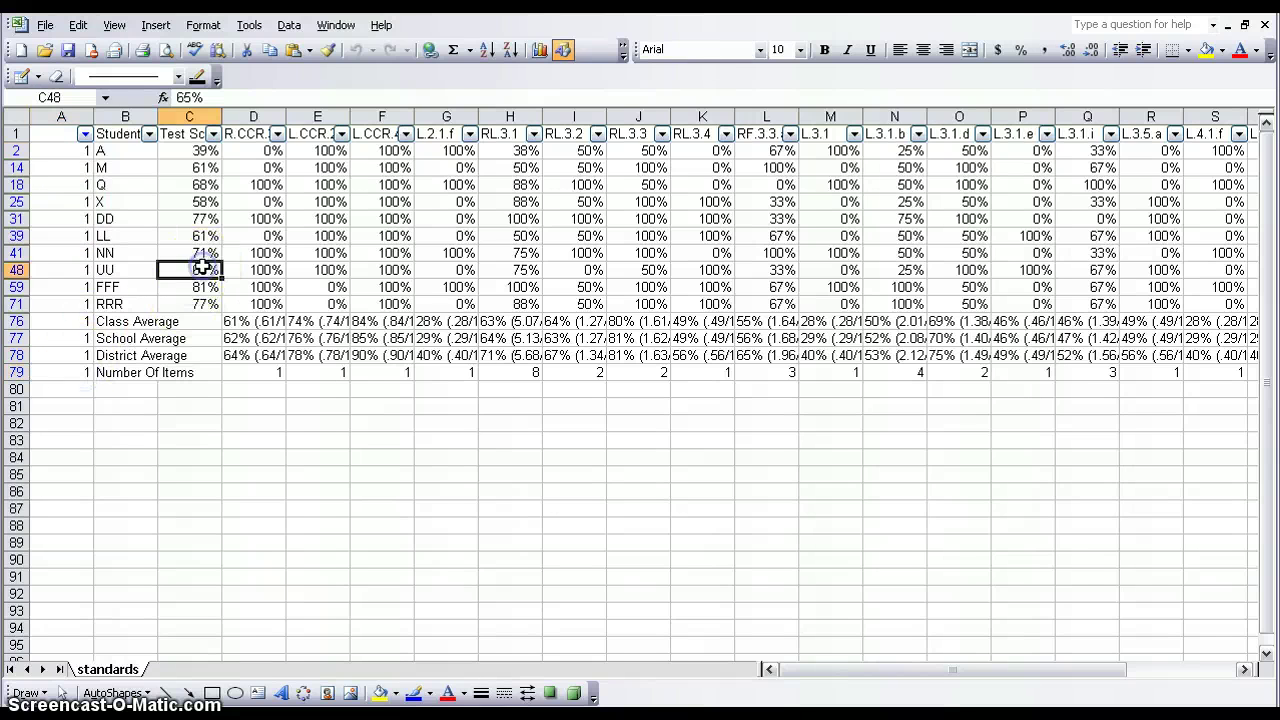
{"action": "left_click", "coordinate": [44, 26]}
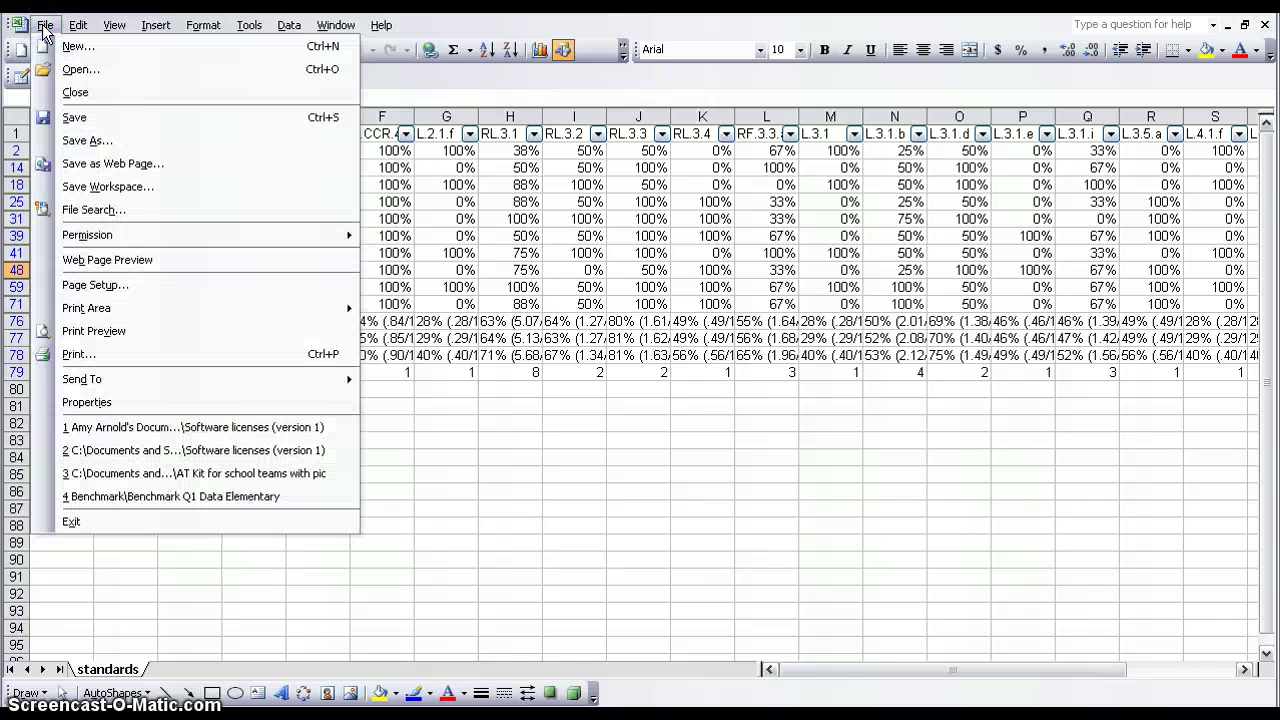
{"action": "left_click", "coordinate": [88, 140]}
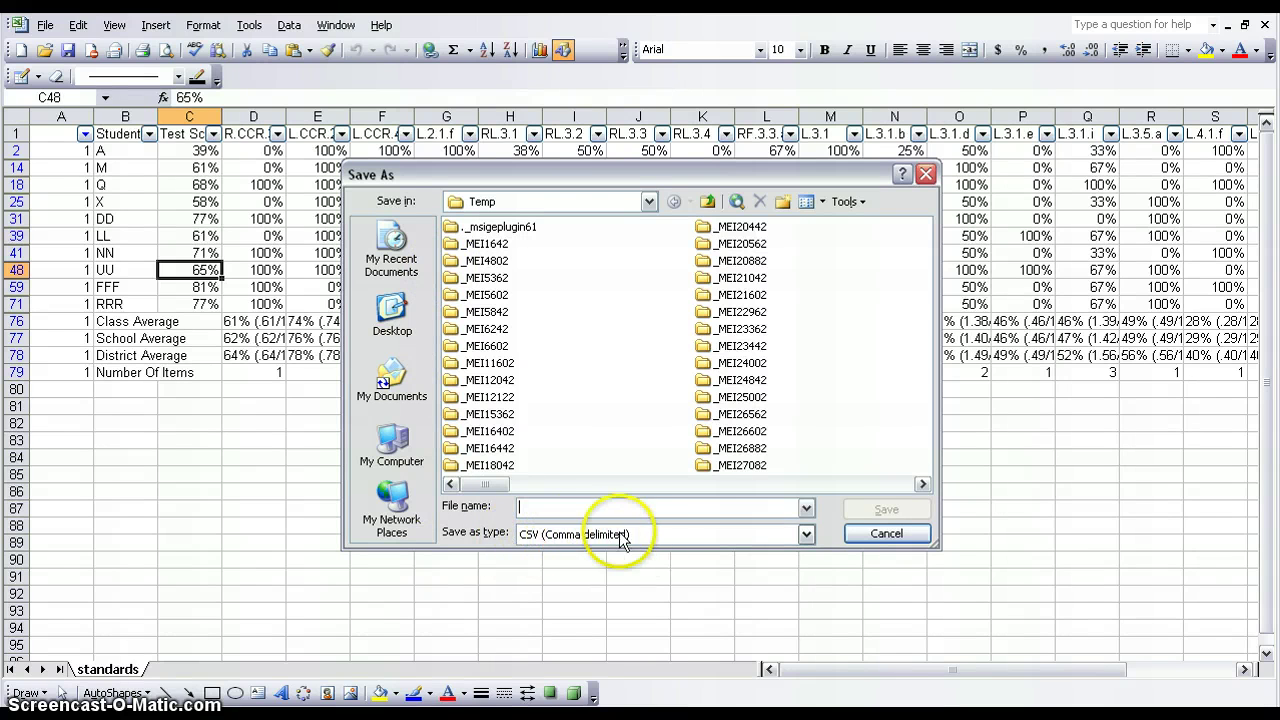
{"action": "left_click", "coordinate": [574, 533]}
{"action": "left_click", "coordinate": [808, 535]}
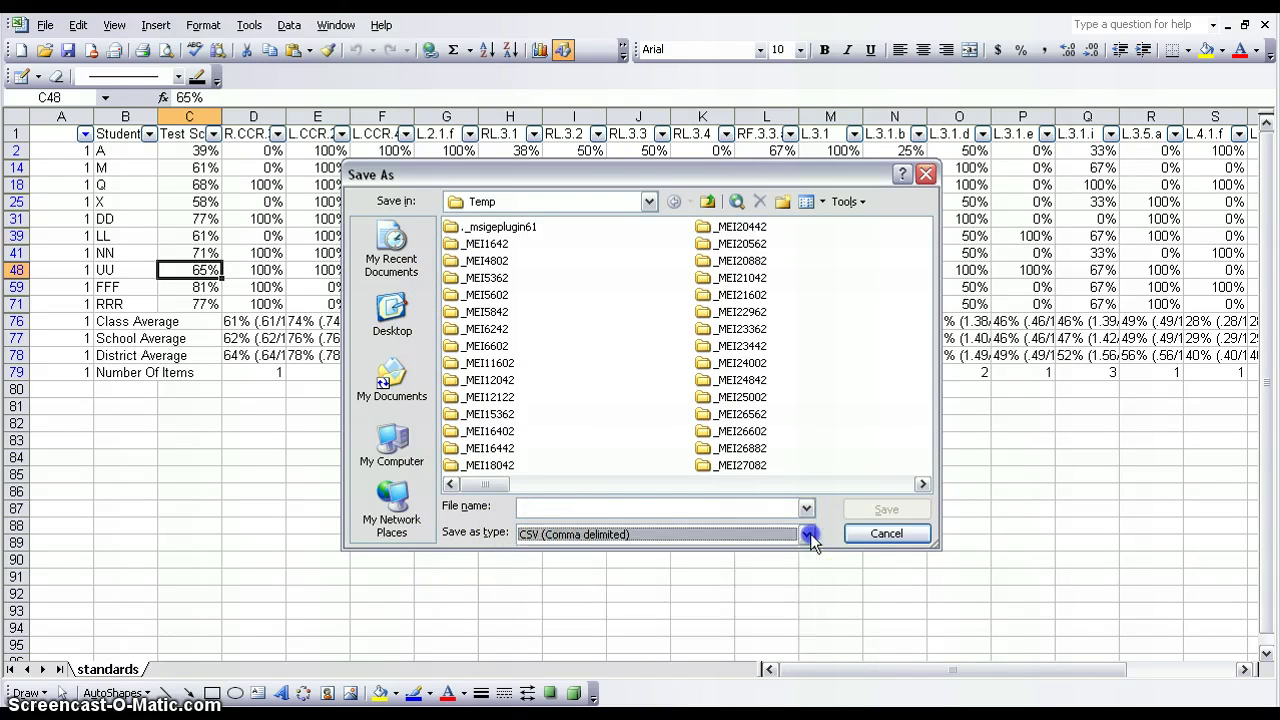
{"action": "left_click", "coordinate": [808, 535]}
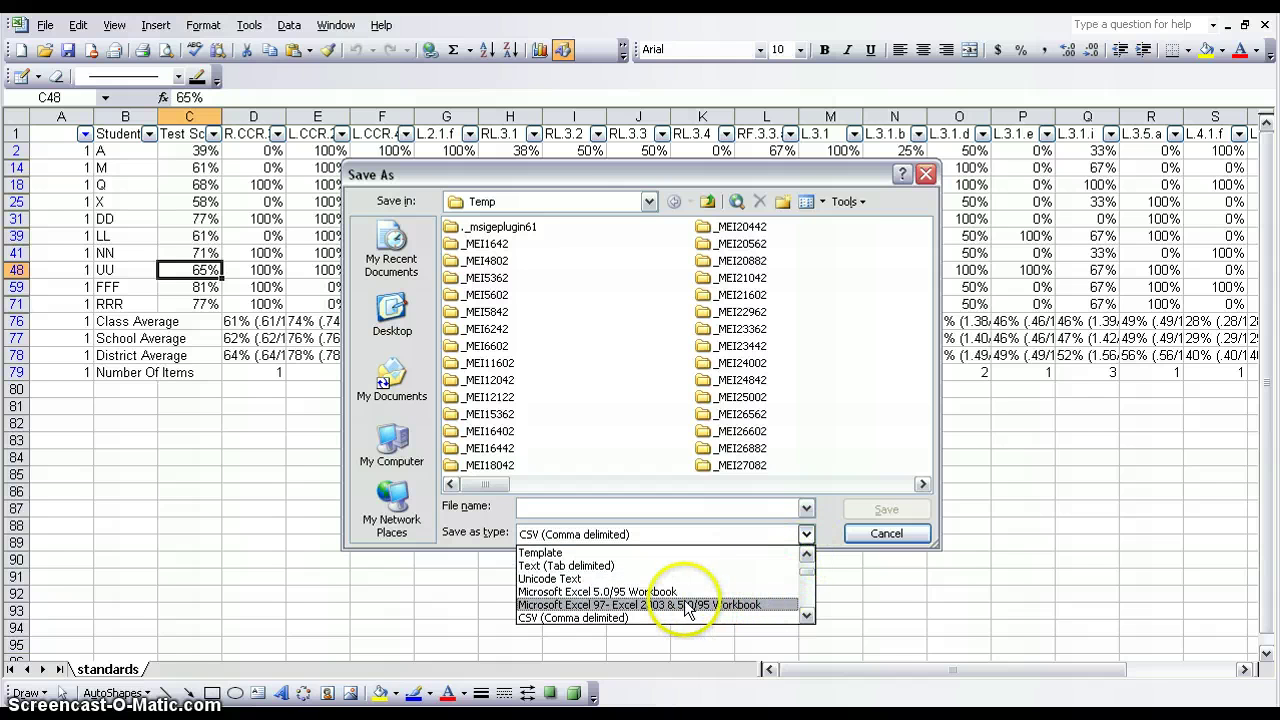
{"action": "scroll", "coordinate": [679, 595], "scroll_direction": "up", "scroll_amount": 2}
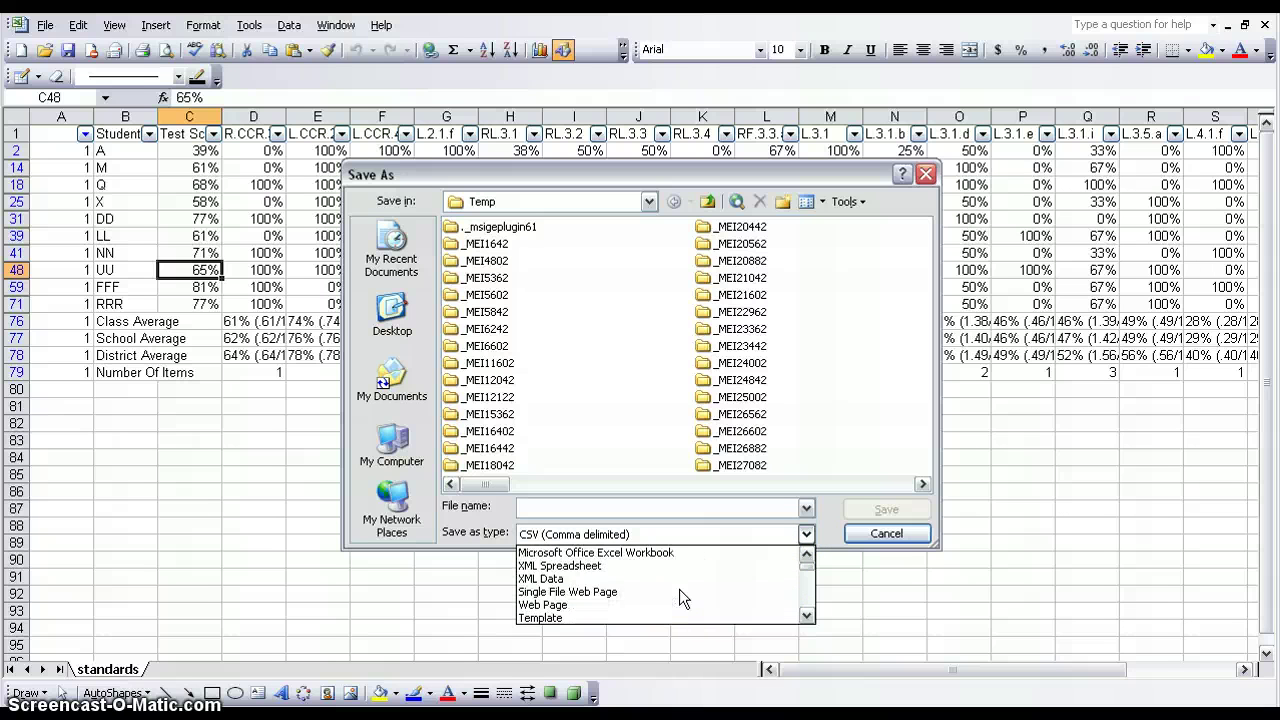
{"action": "left_click", "coordinate": [639, 556]}
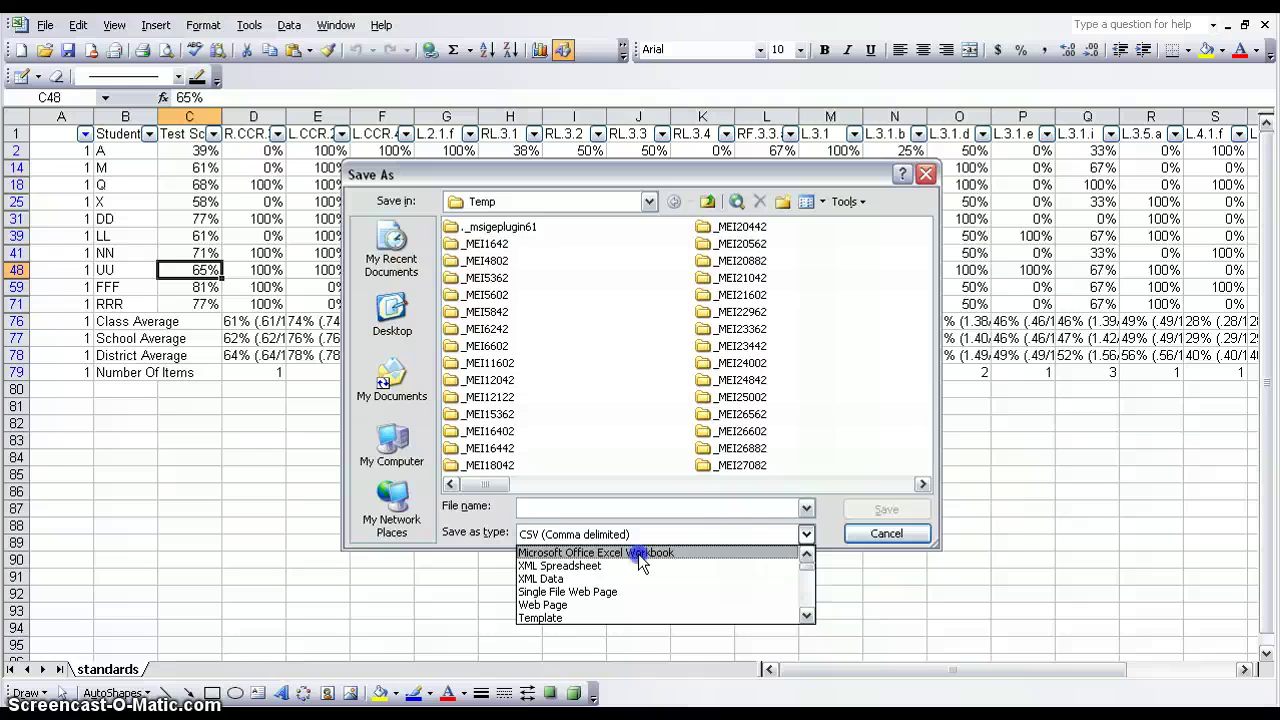
{"action": "left_click", "coordinate": [638, 554]}
Save the workbook in the Benchmark folder of My Documents as Demo Benchmark Q1 2012 ELA.
{"action": "left_click", "coordinate": [388, 380]}
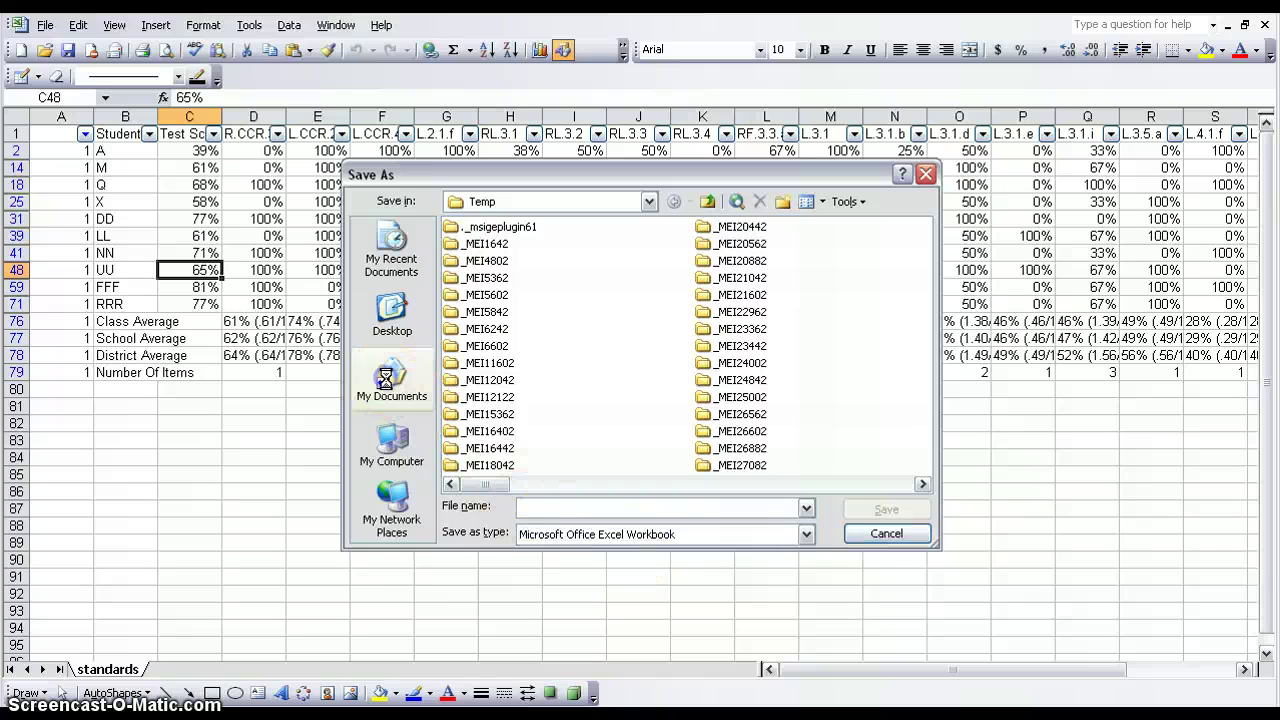
{"action": "left_click", "coordinate": [495, 366]}
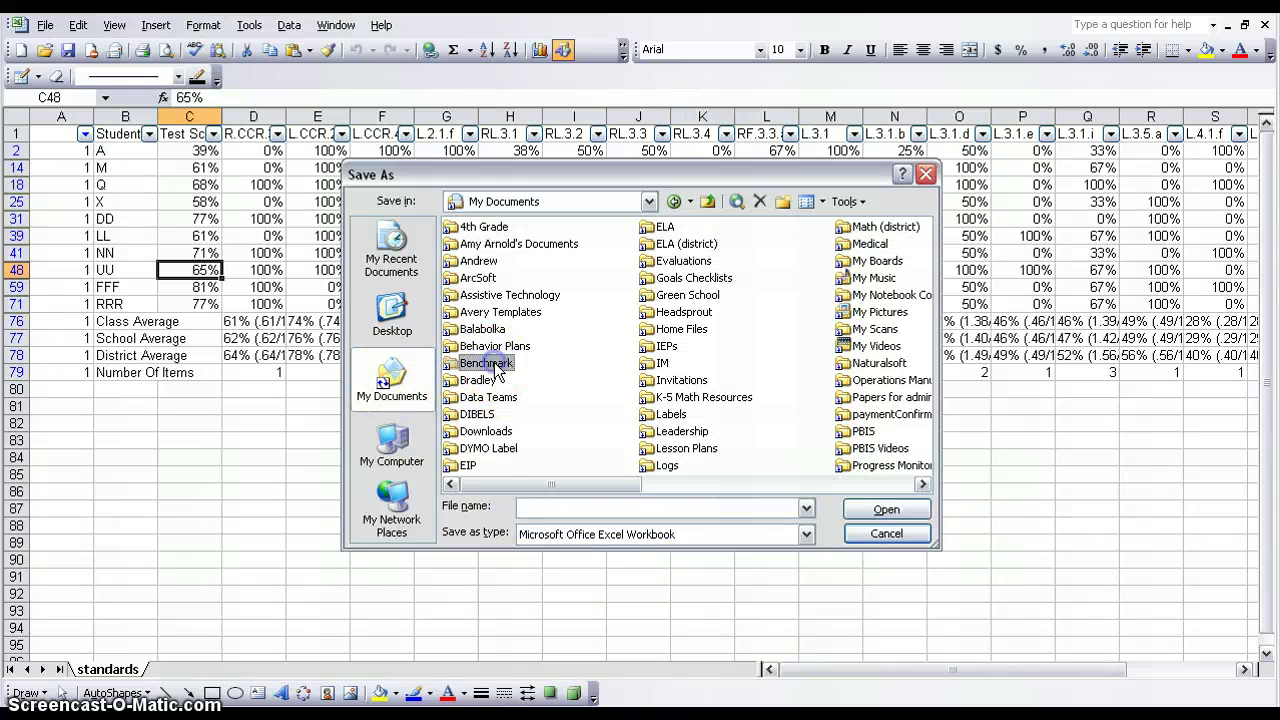
{"action": "double_click", "coordinate": [495, 366]}
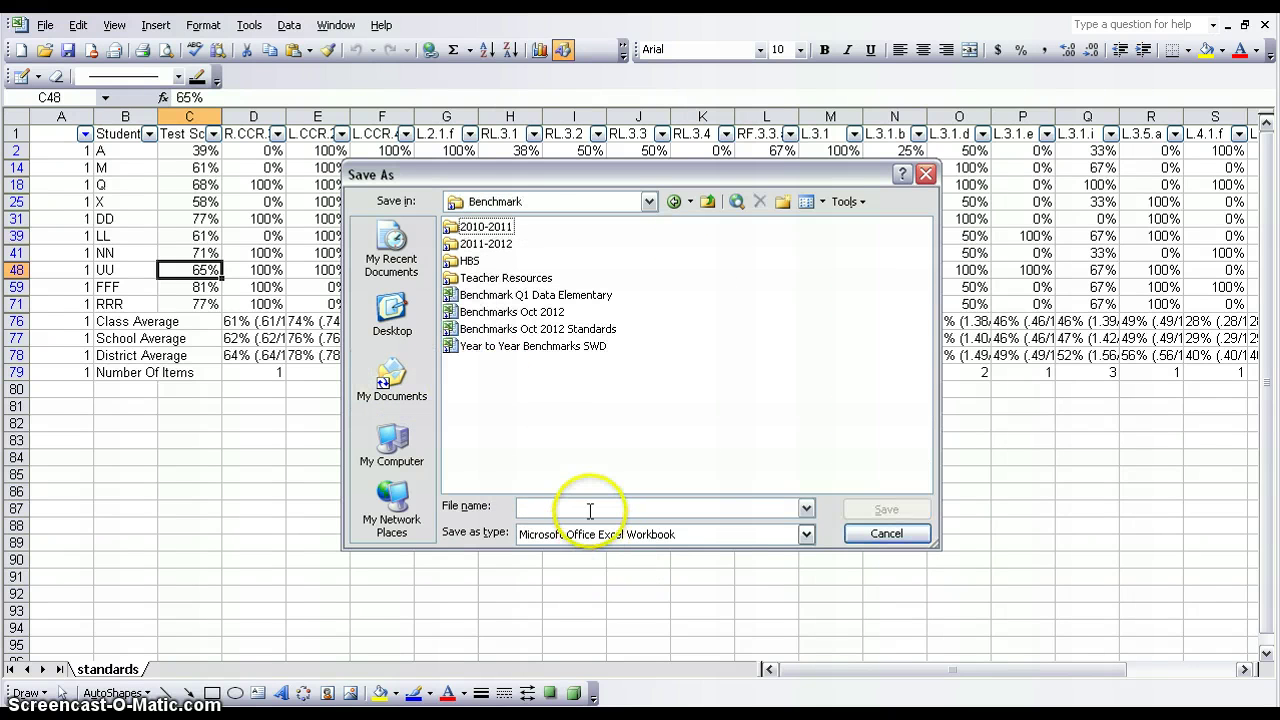
{"action": "type", "text": "Demo Benchmark Q1 2012 ELA"}
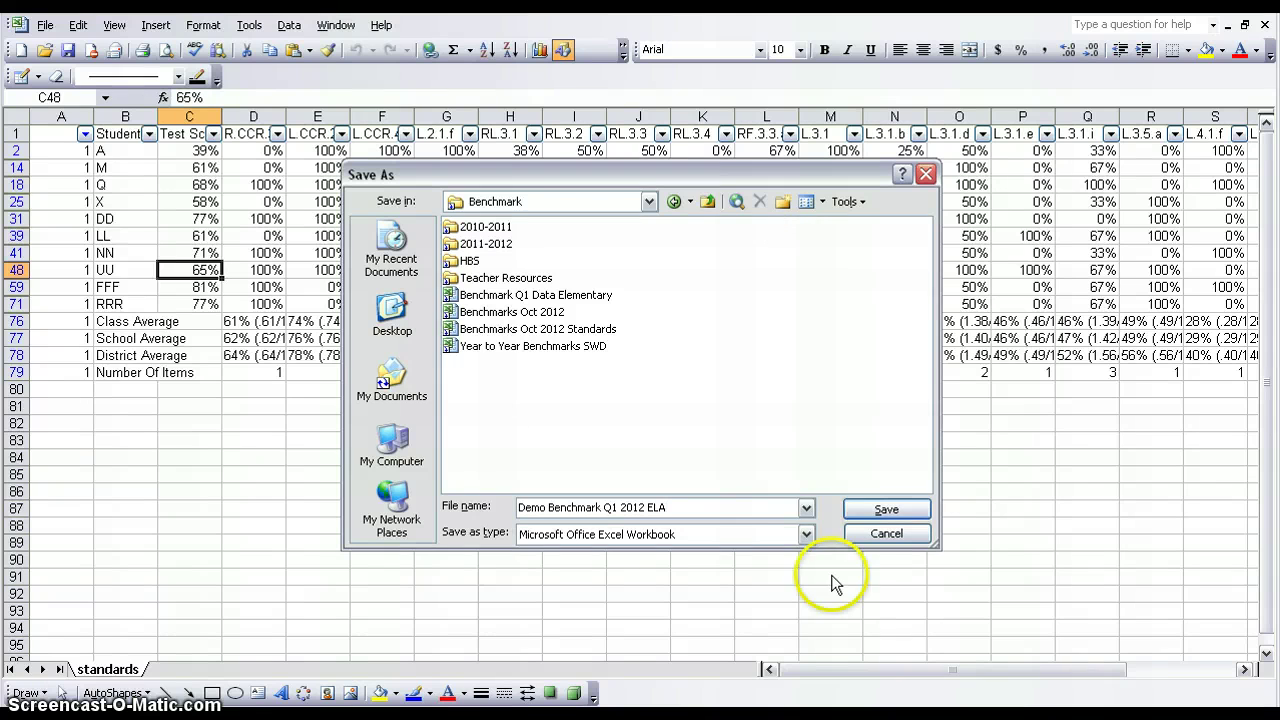
{"action": "left_click", "coordinate": [805, 535]}
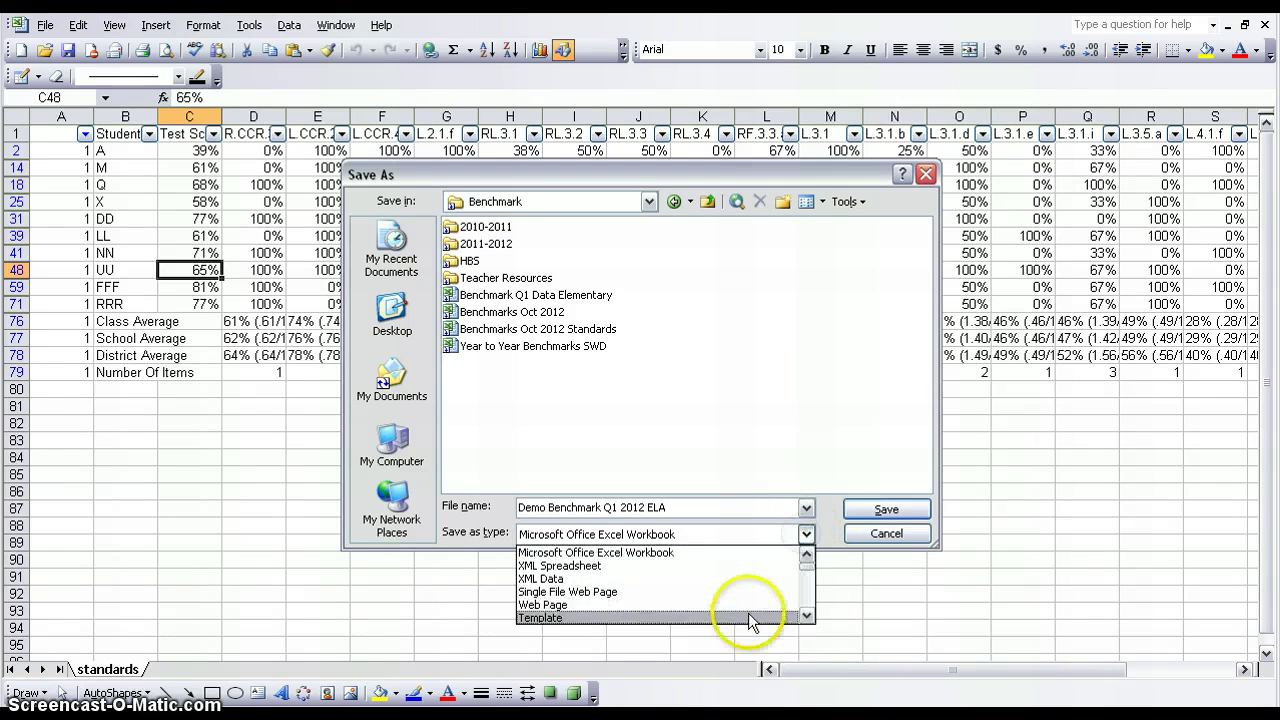
{"action": "left_click", "coordinate": [812, 538]}
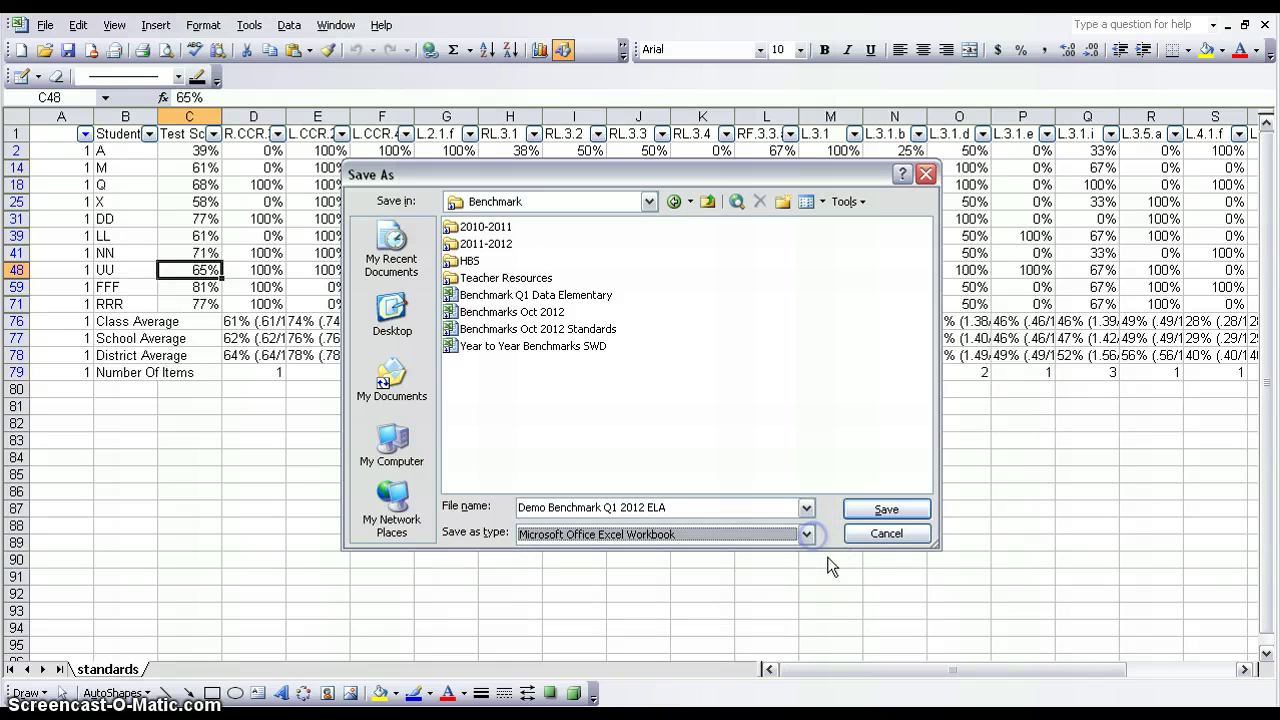
{"action": "left_click", "coordinate": [884, 516]}
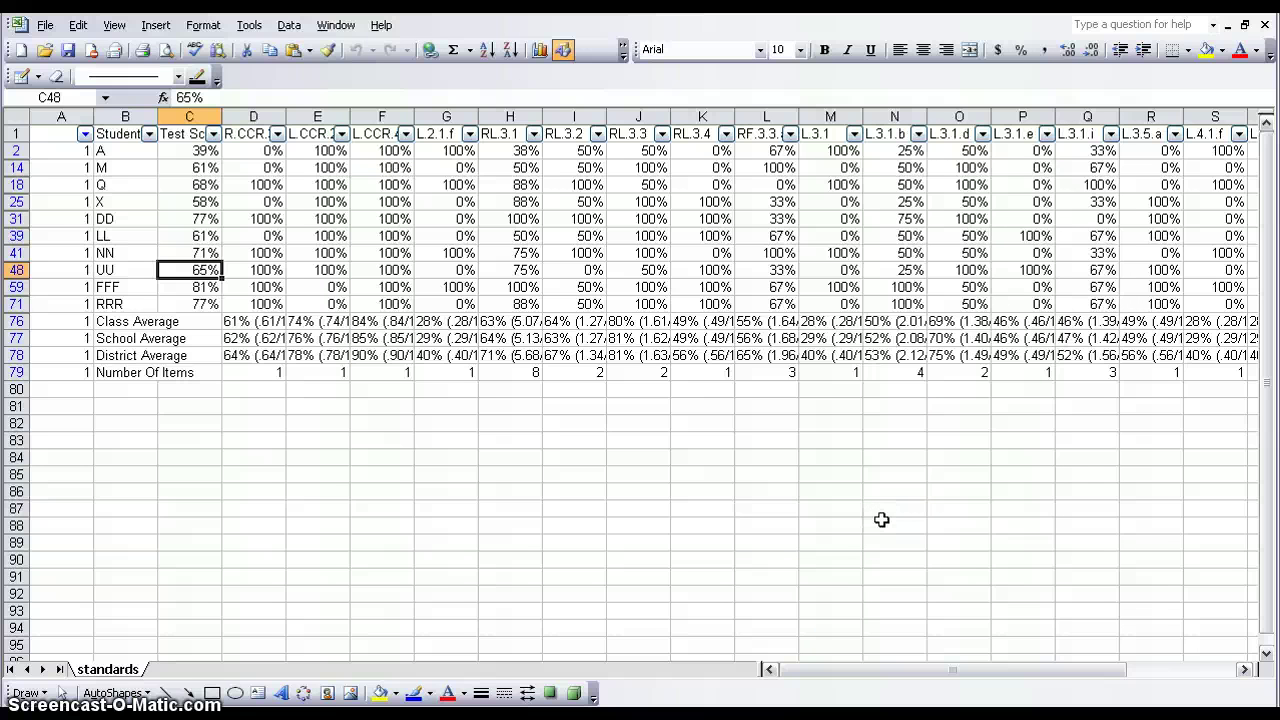
Hide column A, which holds the 1 flags.
{"action": "left_click", "coordinate": [318, 508]}
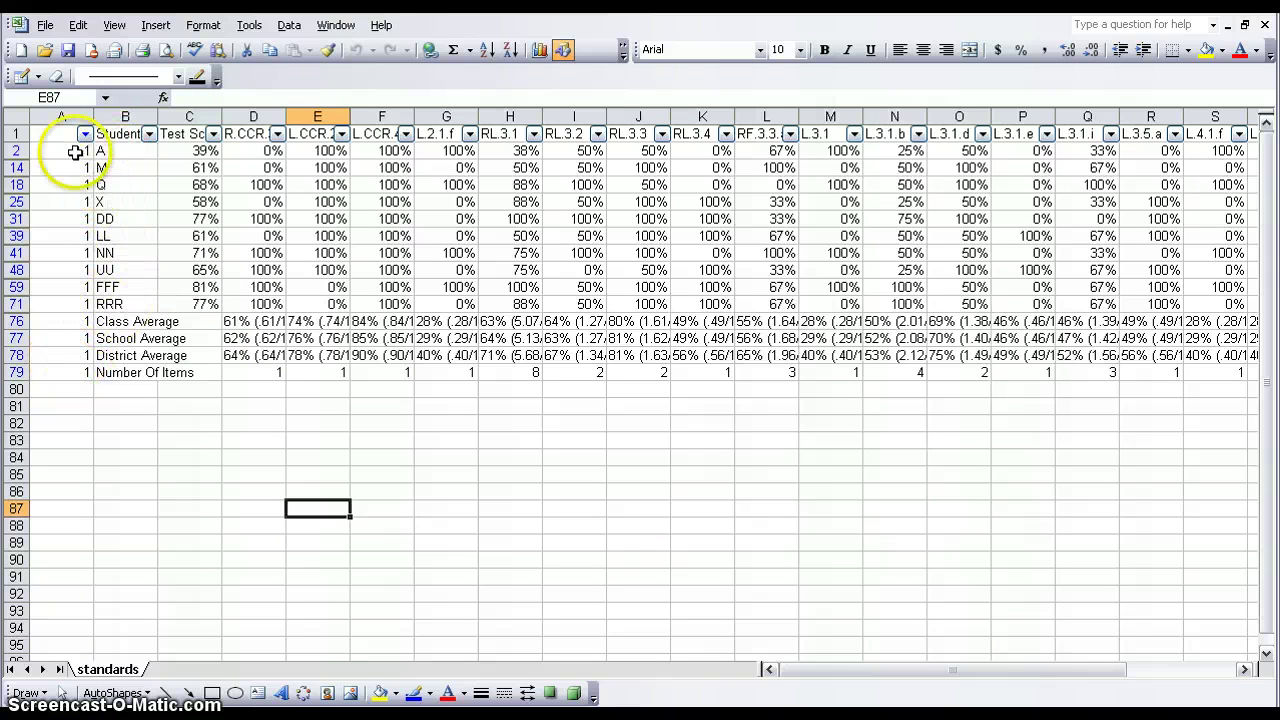
{"action": "right_click", "coordinate": [66, 116]}
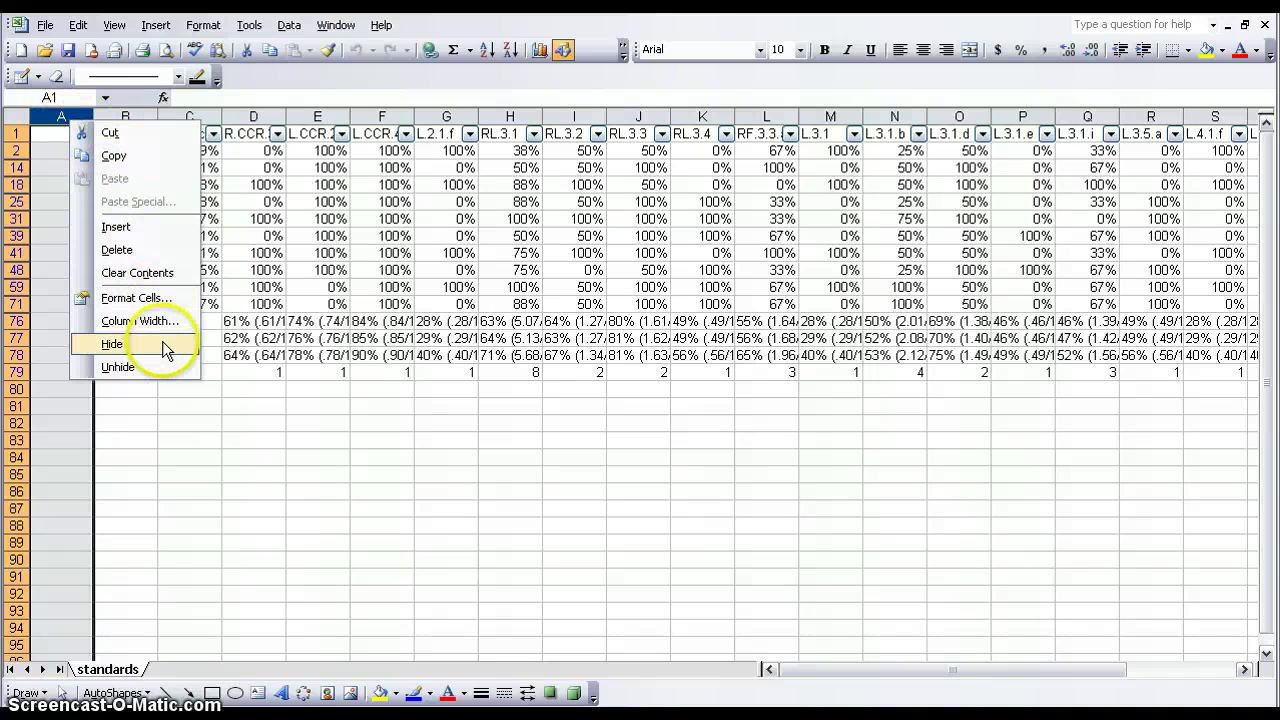
{"action": "left_click", "coordinate": [162, 343]}
{"action": "left_click", "coordinate": [175, 440]}
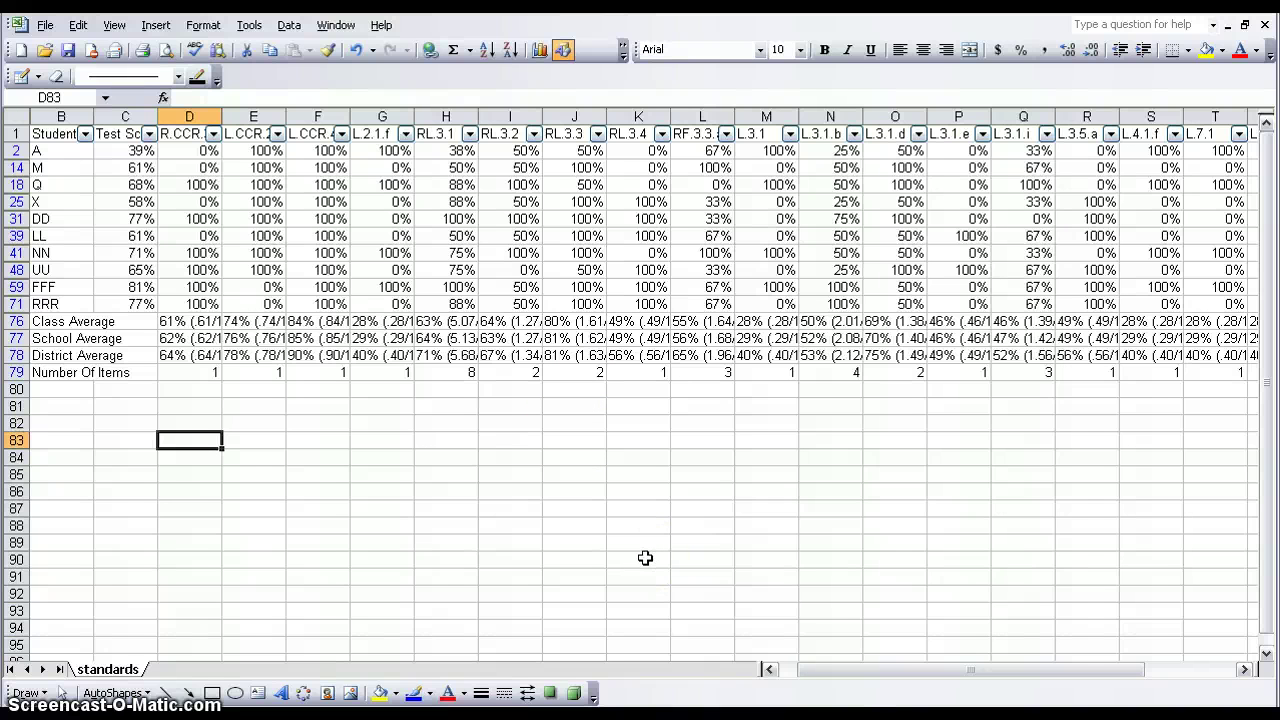
Set the page orientation of the standards sheet to landscape.
{"action": "left_click", "coordinate": [47, 27]}
{"action": "mouse_move", "coordinate": [66, 30]}
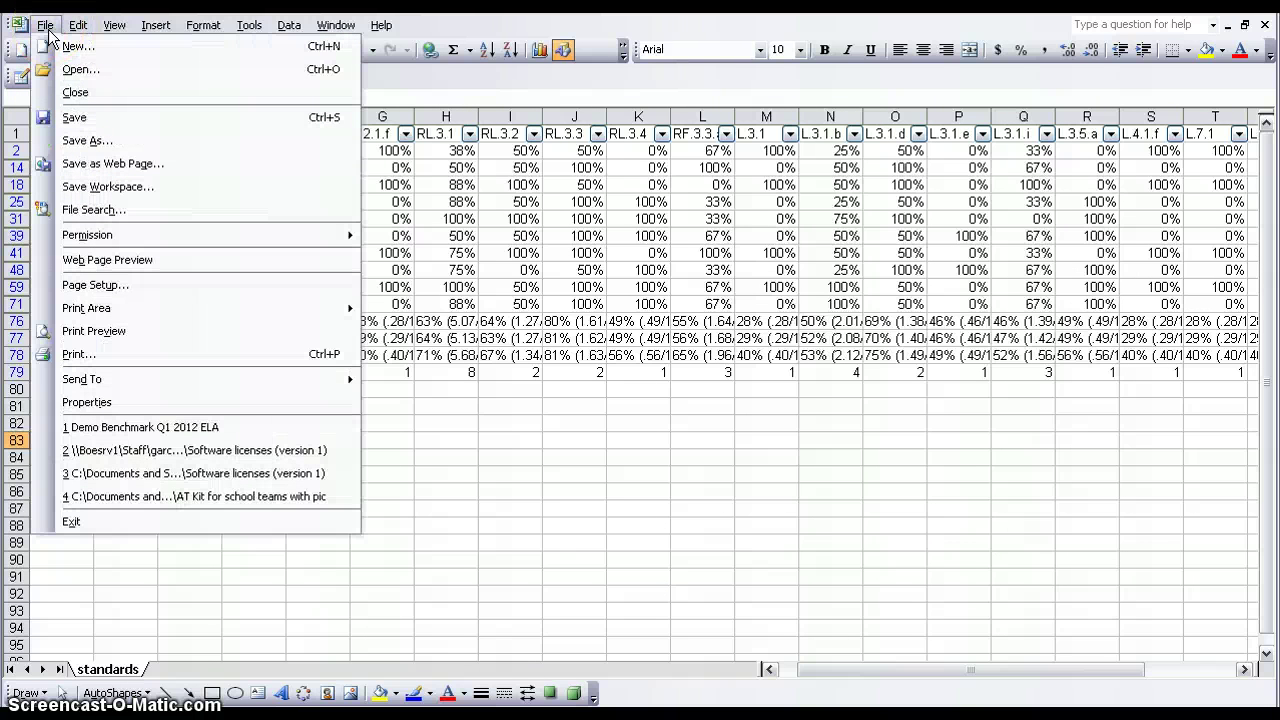
{"action": "left_click", "coordinate": [89, 287]}
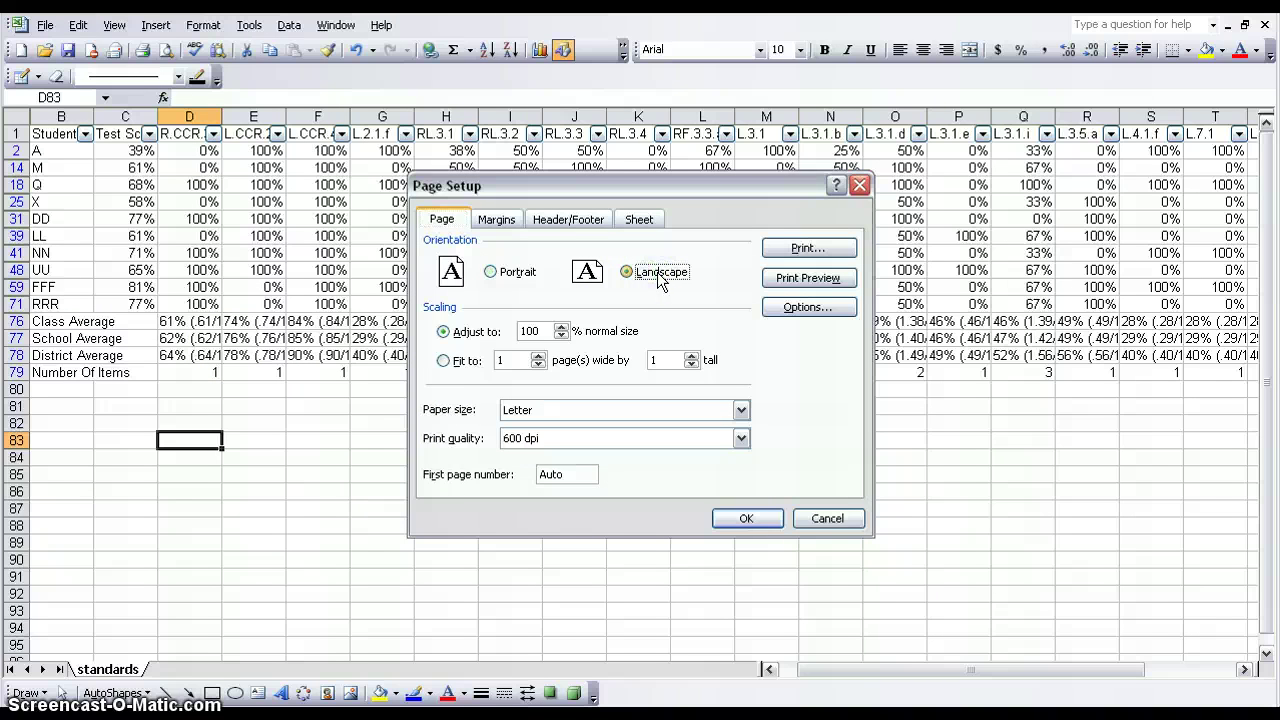
Set the left, right, top and bottom page margins to 0.5.
{"action": "left_click", "coordinate": [513, 222]}
{"action": "left_click", "coordinate": [486, 350]}
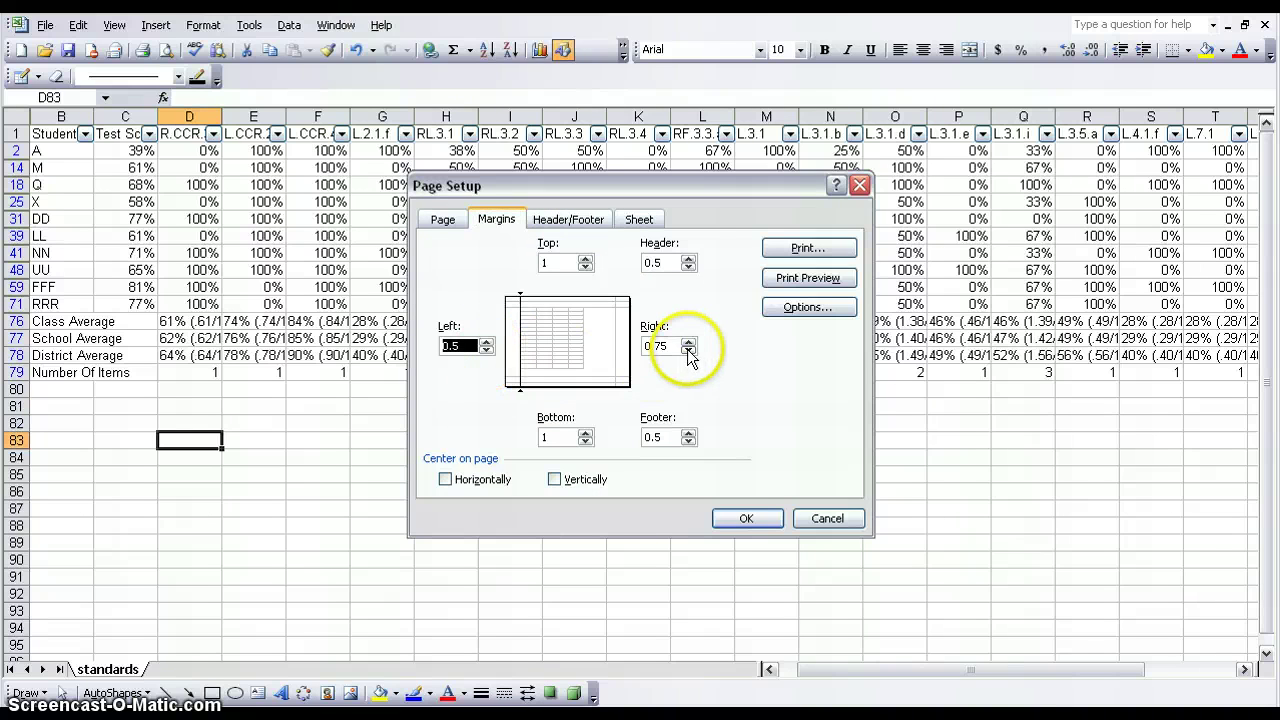
{"action": "left_click", "coordinate": [585, 267]}
{"action": "left_click", "coordinate": [585, 267]}
{"action": "left_click", "coordinate": [586, 442]}
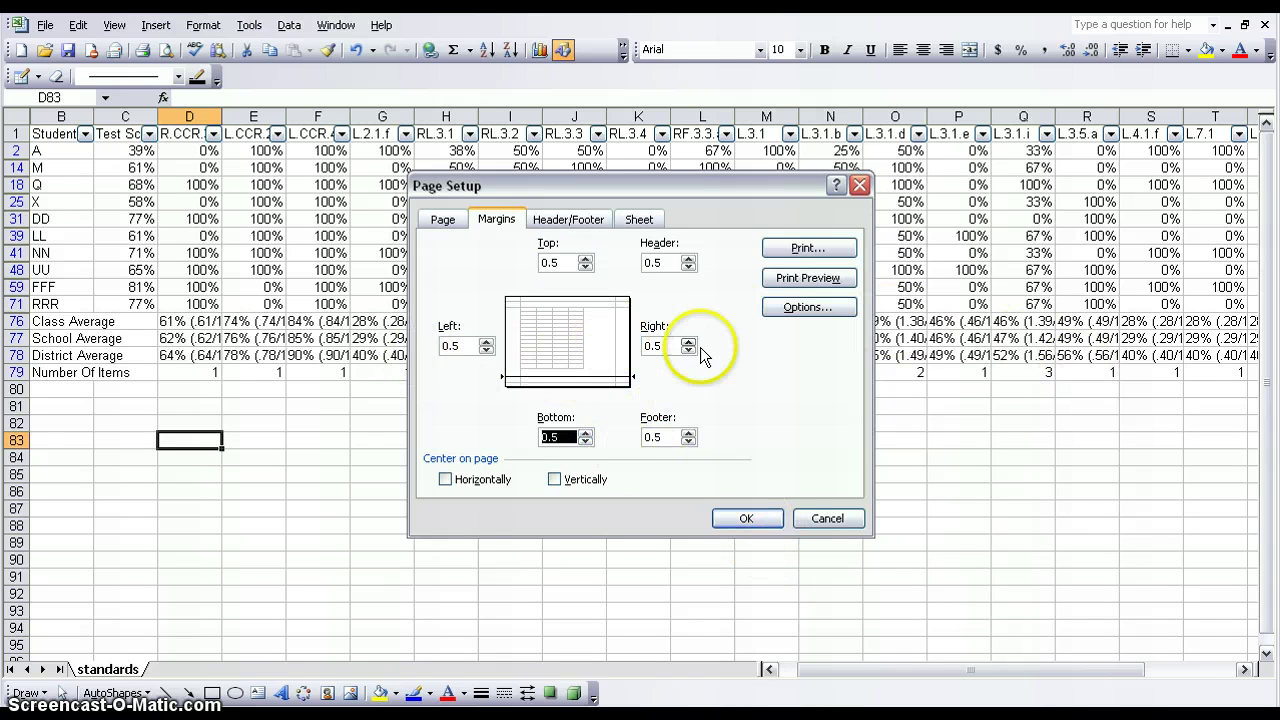
{"action": "left_click", "coordinate": [746, 521]}
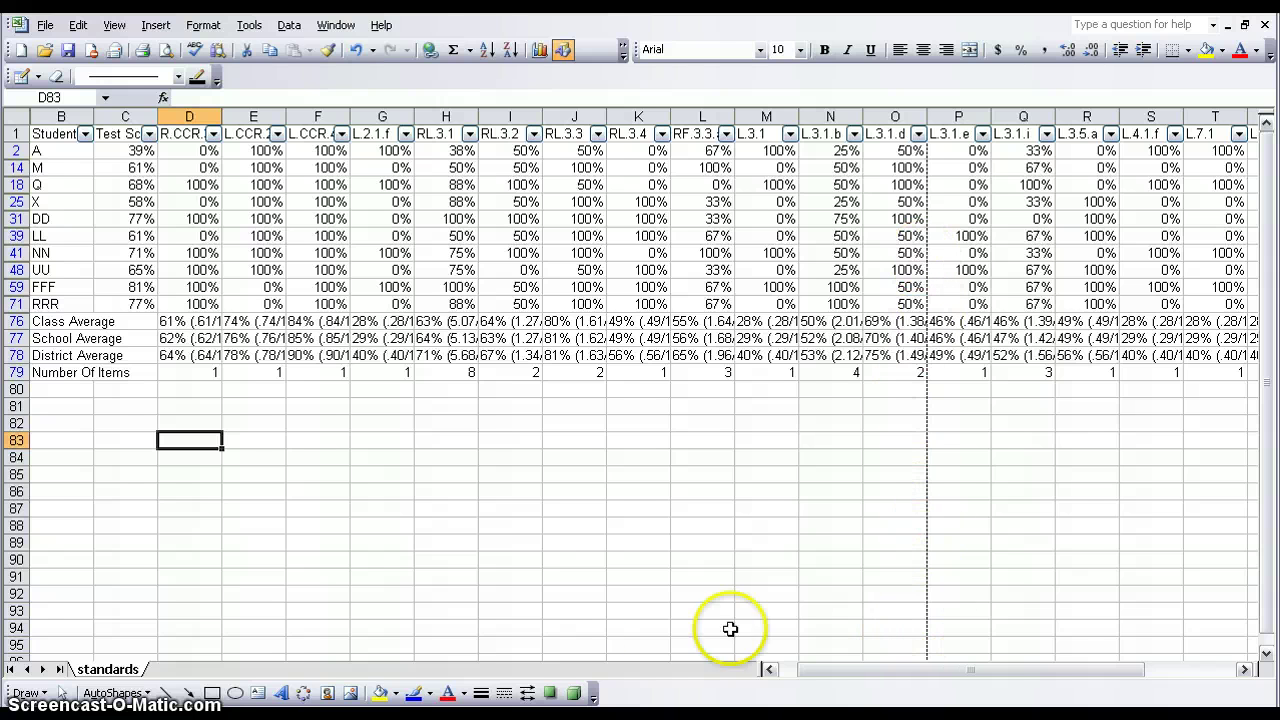
Clear the Test Reliability through N-Value columns (V to X), including their headers, and save the workbook.
{"action": "scroll", "coordinate": [784, 535], "scroll_direction": "down", "scroll_amount": 6}
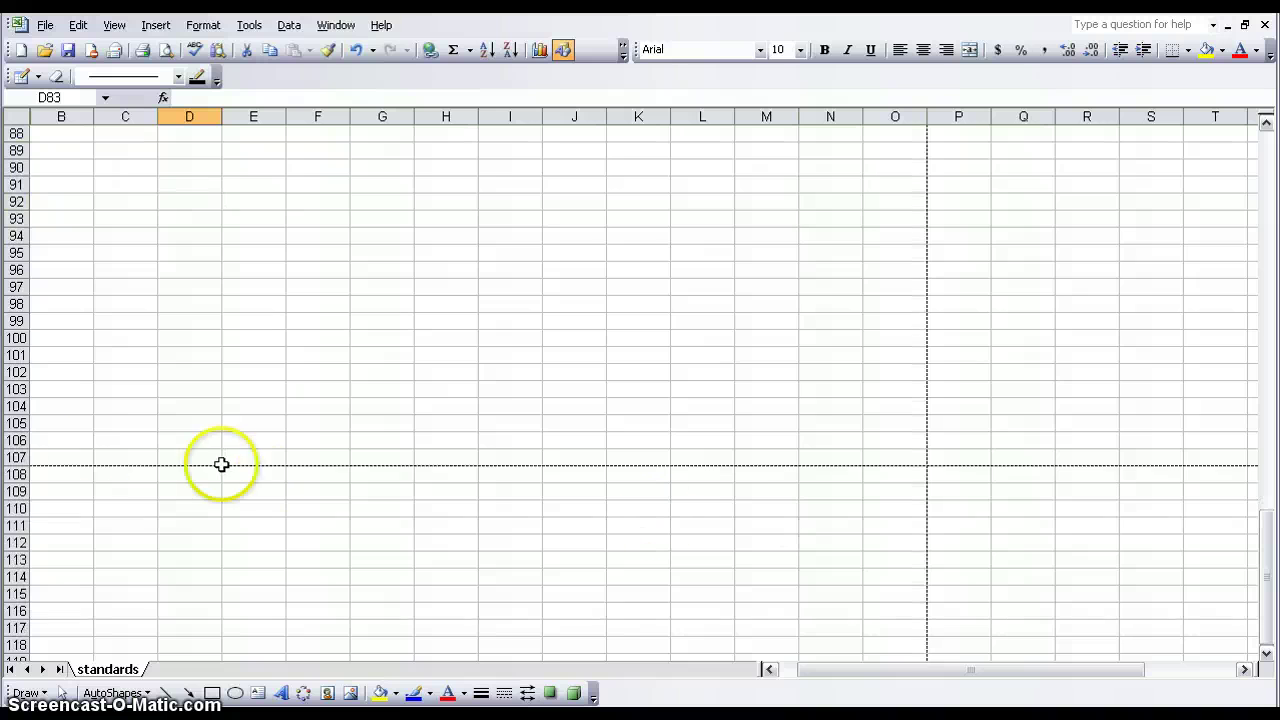
{"action": "scroll", "coordinate": [770, 493], "scroll_direction": "up", "scroll_amount": 4}
{"action": "scroll", "coordinate": [770, 493], "scroll_direction": "up", "scroll_amount": 3}
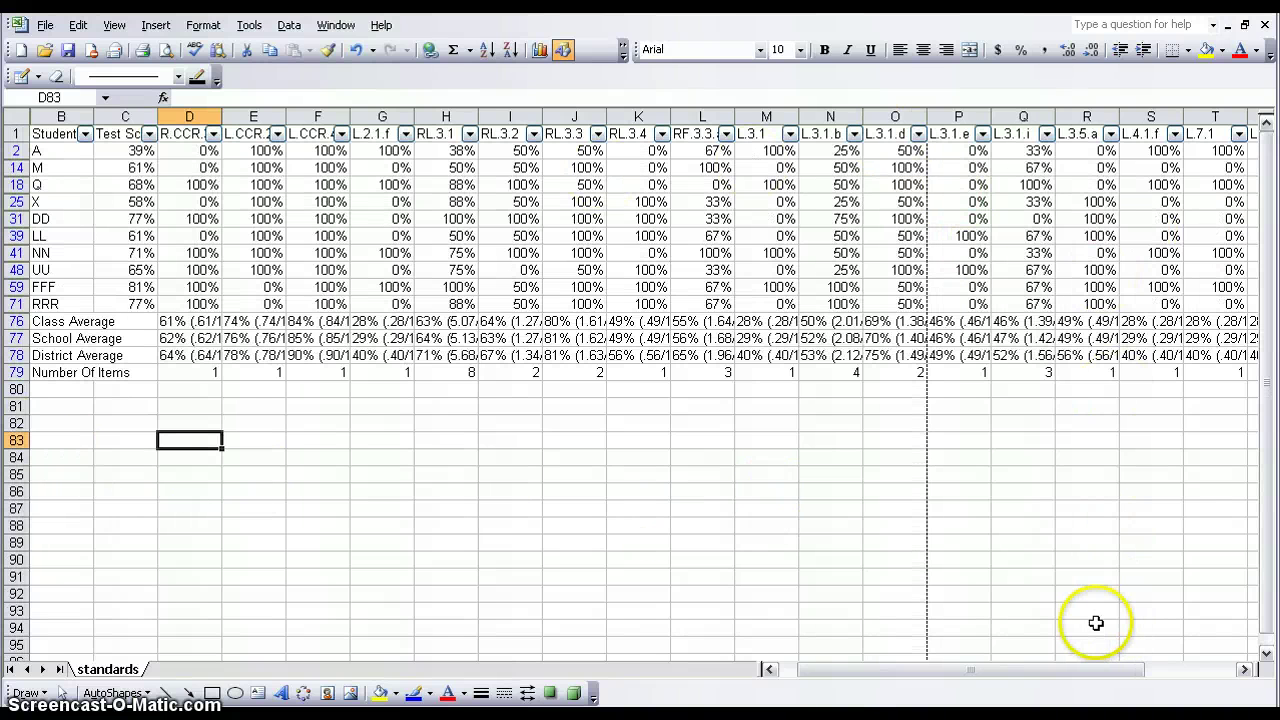
{"action": "left_click_drag", "start_coordinate": [1041, 670], "coordinate": [773, 686]}
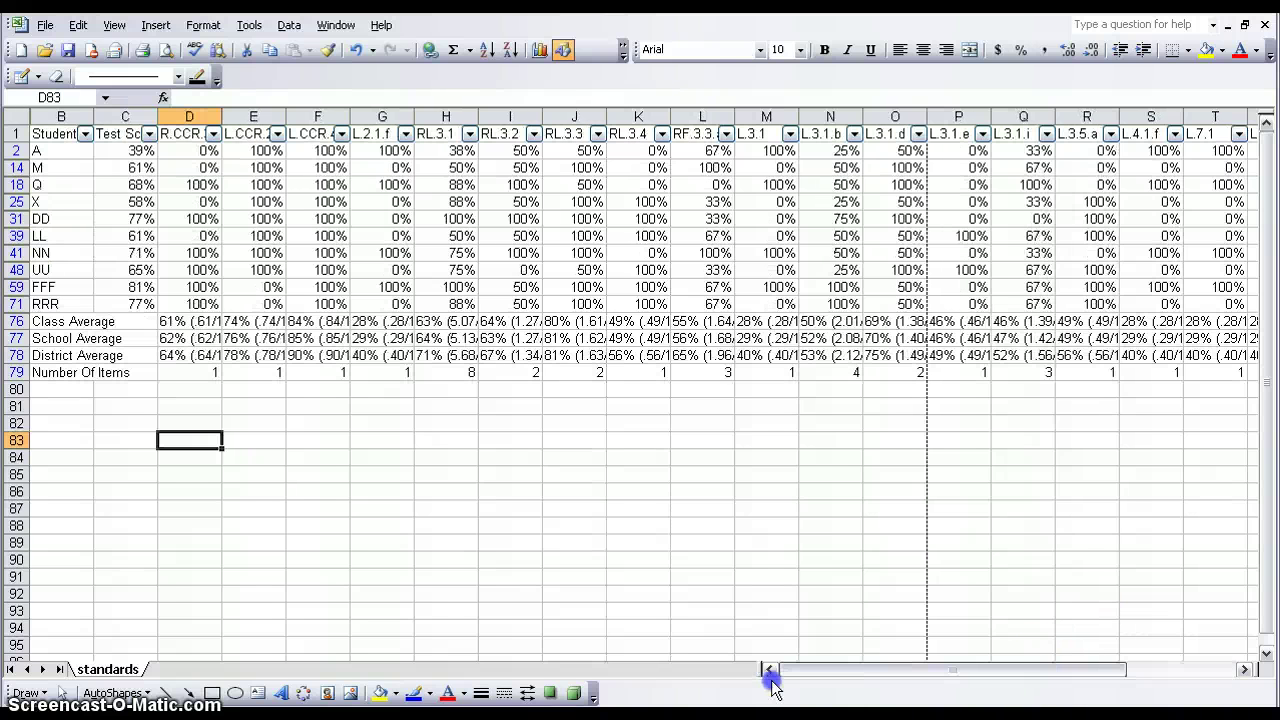
{"action": "left_click_drag", "start_coordinate": [1030, 685], "coordinate": [1150, 690]}
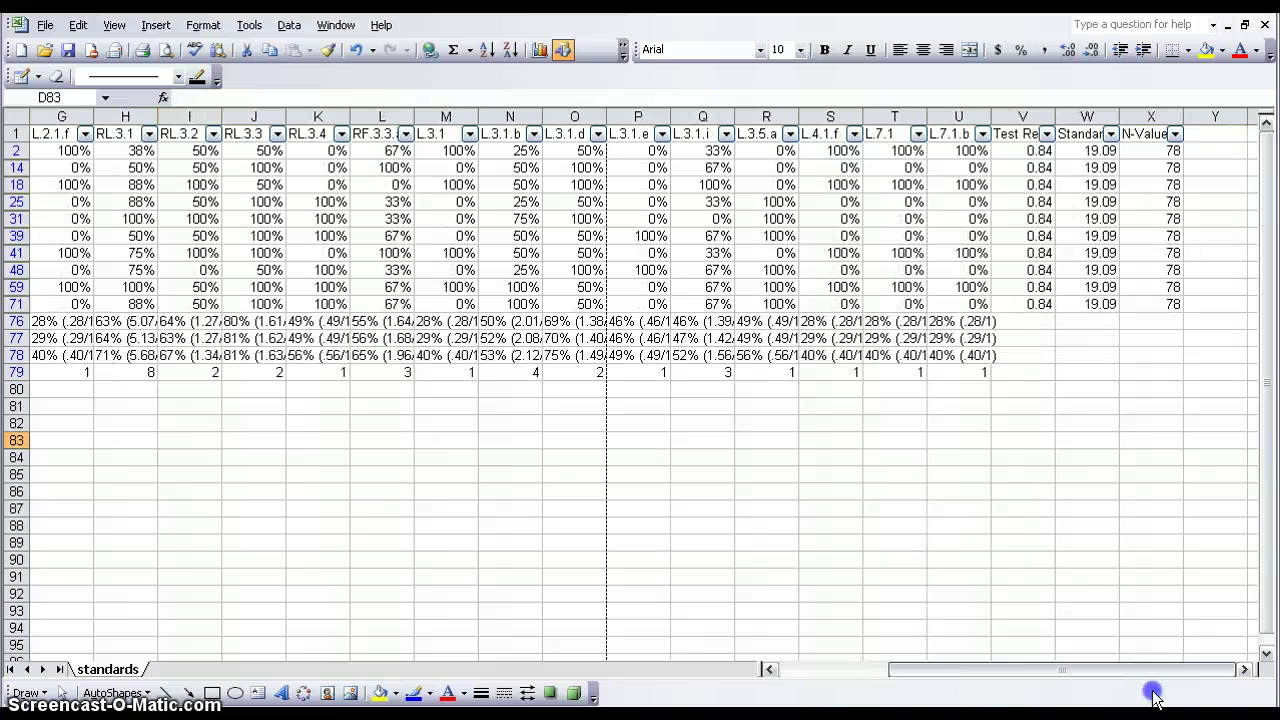
{"action": "left_click_drag", "start_coordinate": [1016, 134], "coordinate": [1128, 304]}
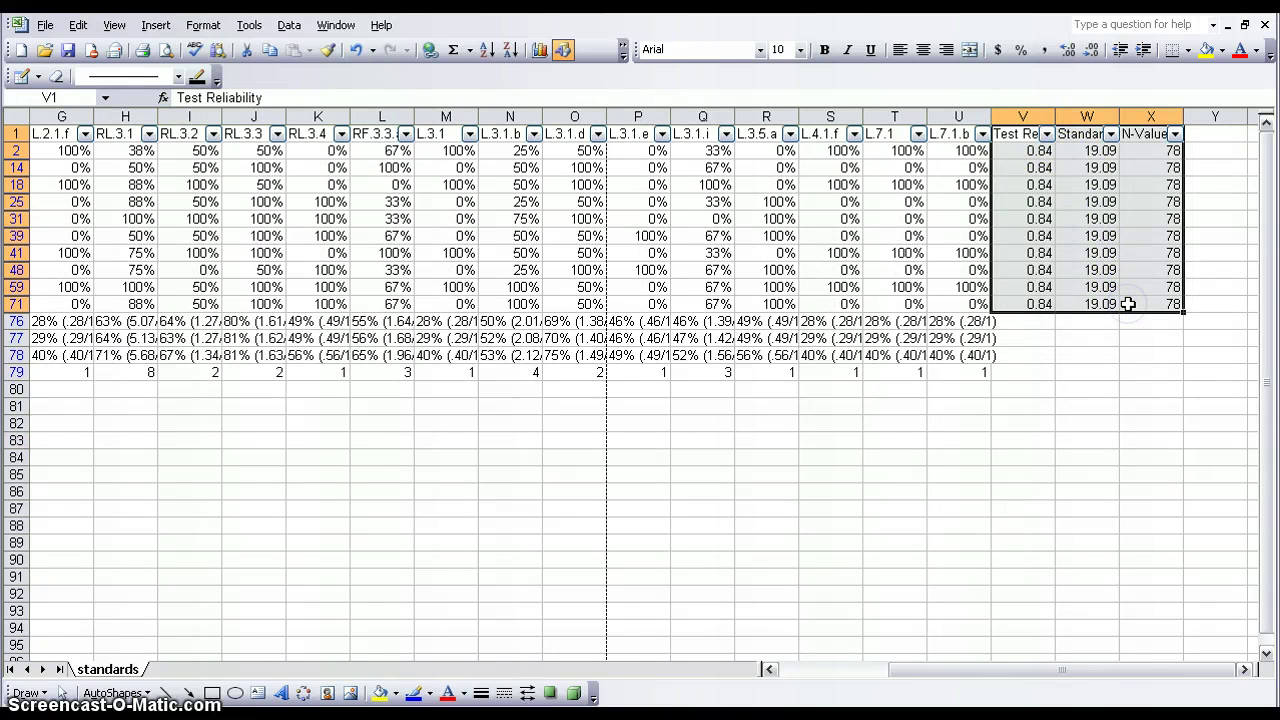
{"action": "key", "text": "Delete"}
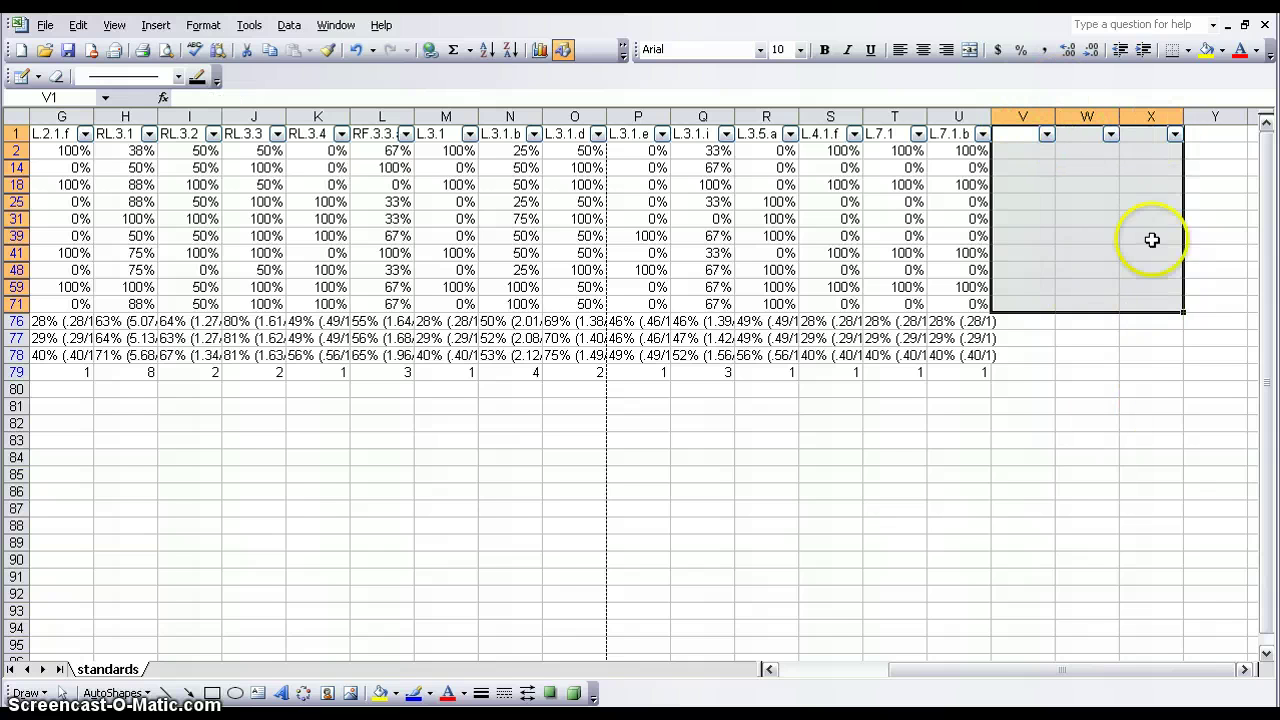
{"action": "left_click", "coordinate": [1157, 387]}
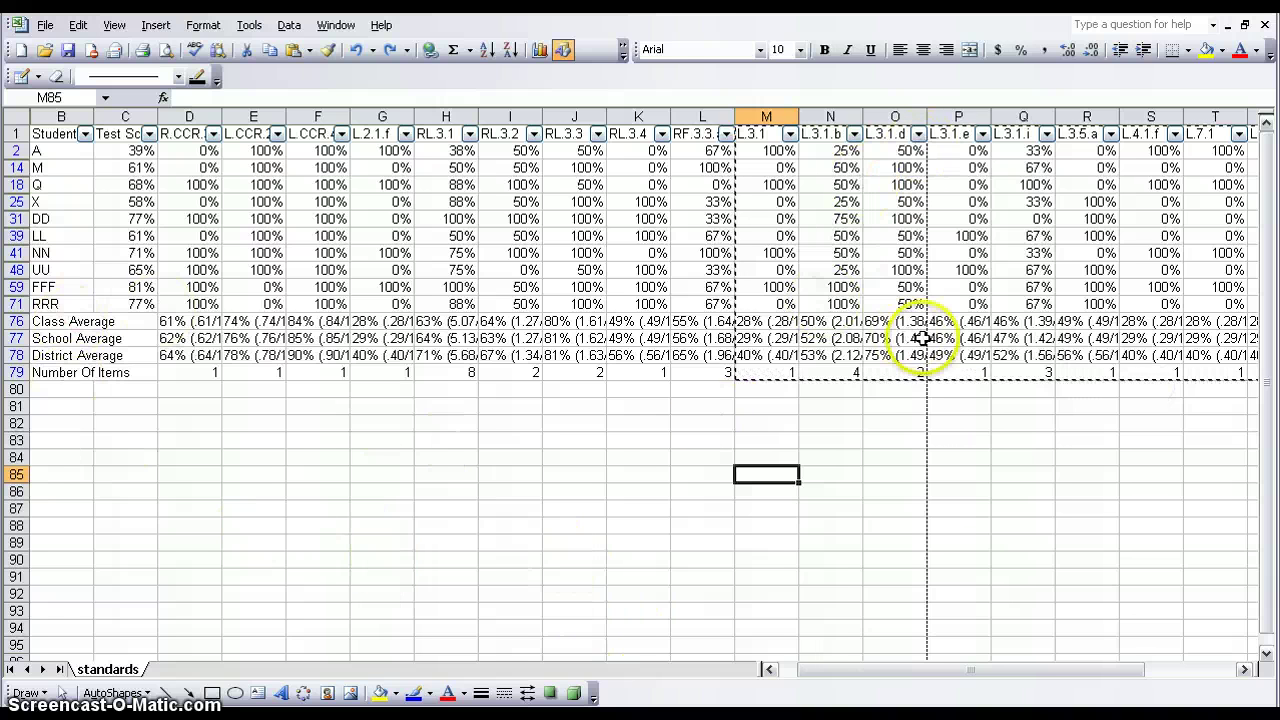
{"action": "left_click", "coordinate": [960, 372]}
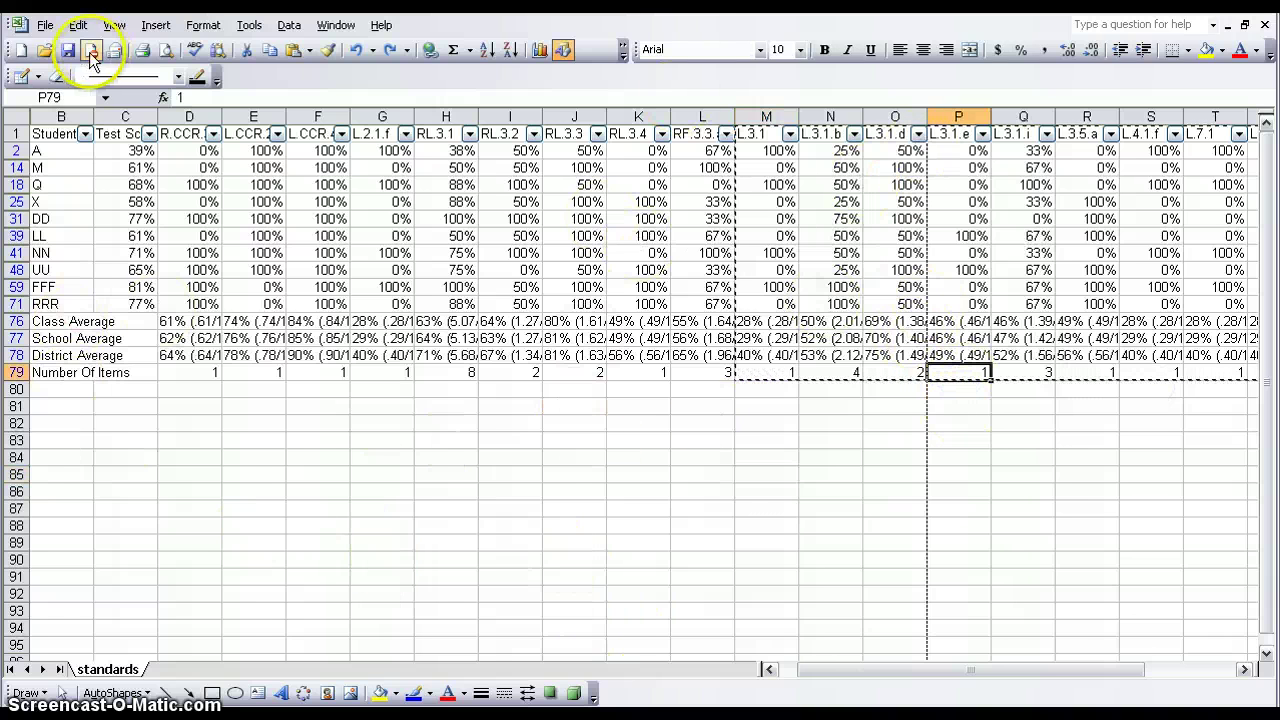
{"action": "left_click", "coordinate": [91, 52]}
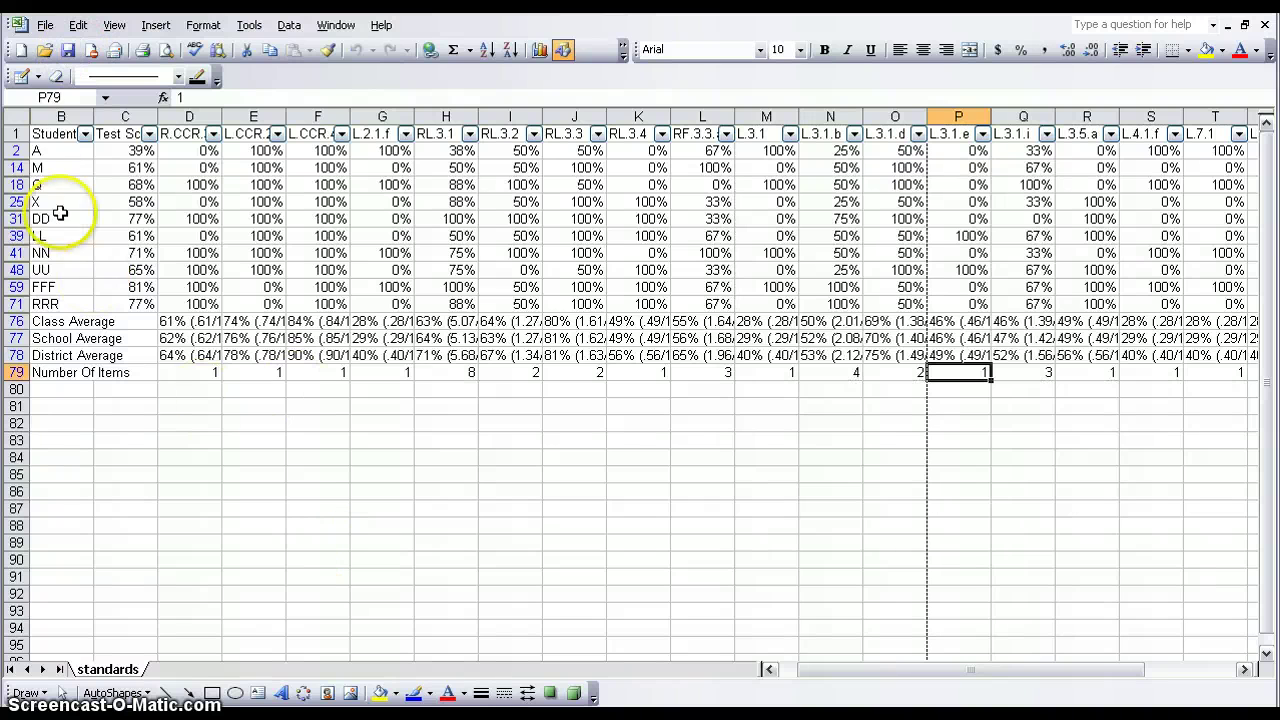
Copy the Student and Test Score columns from the header row through Number Of Items (B1:C79).
{"action": "left_click_drag", "start_coordinate": [48, 133], "coordinate": [134, 372]}
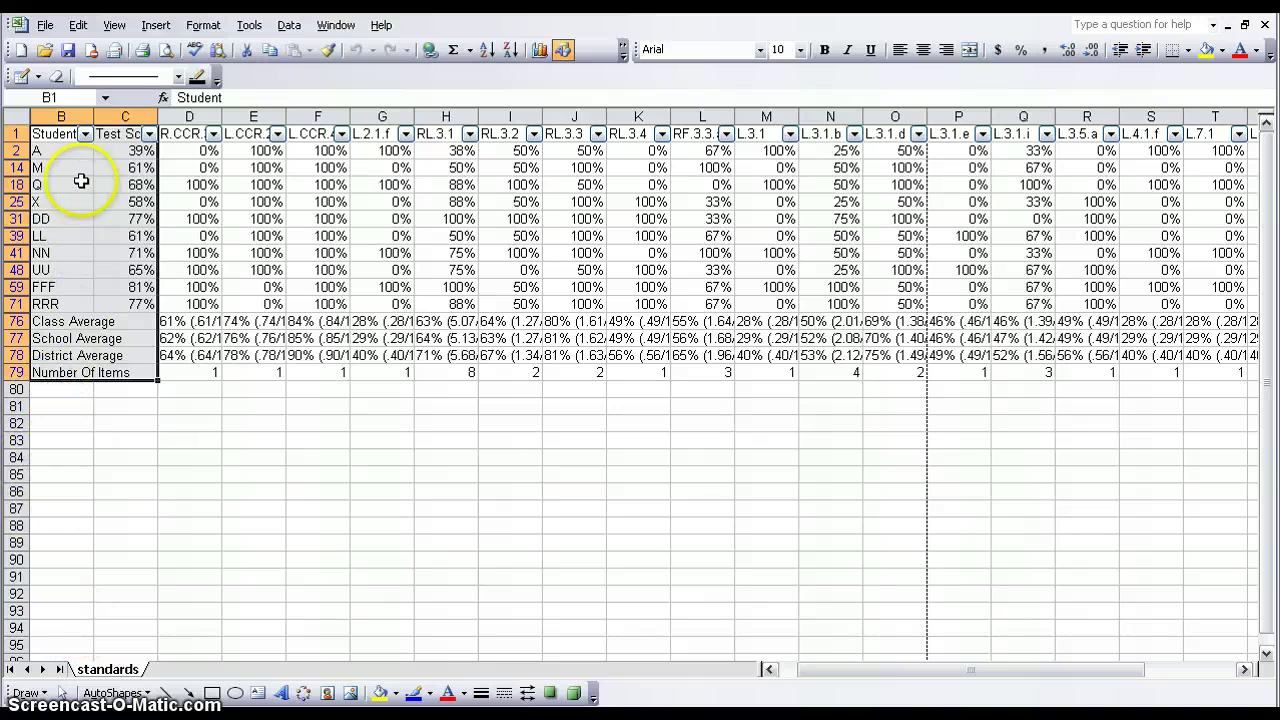
{"action": "right_click", "coordinate": [125, 315]}
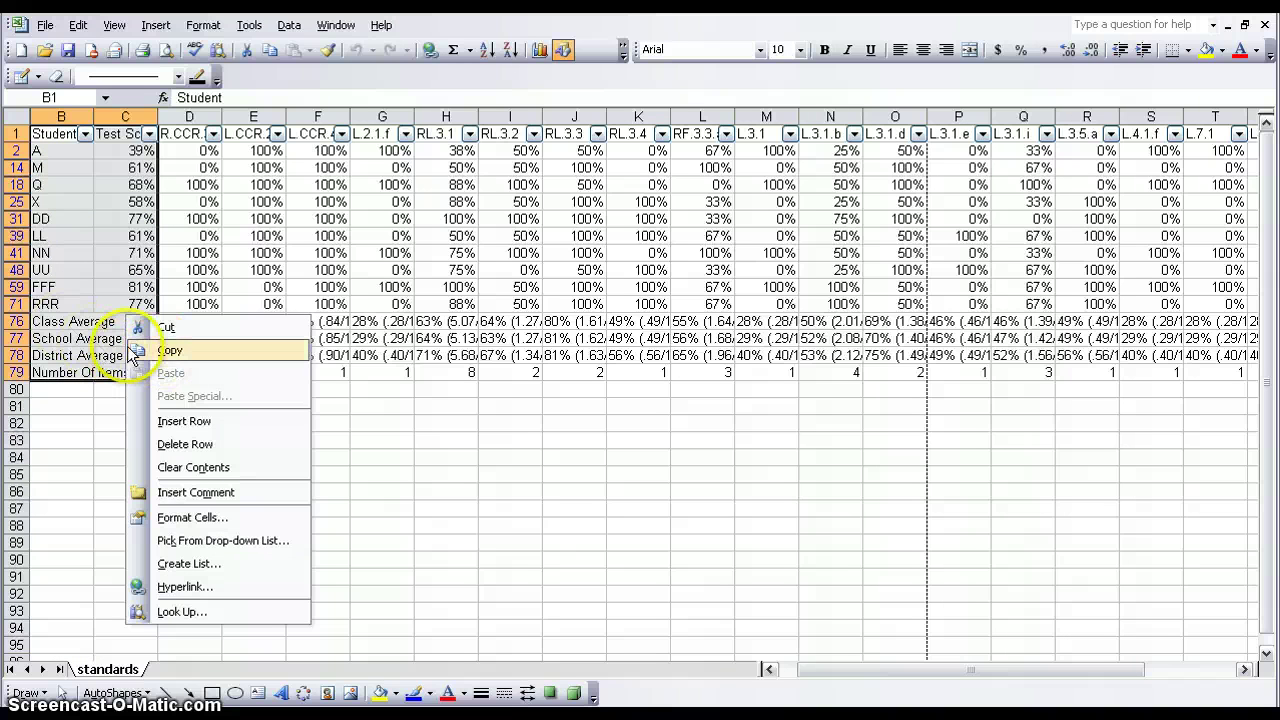
{"action": "left_click", "coordinate": [170, 350]}
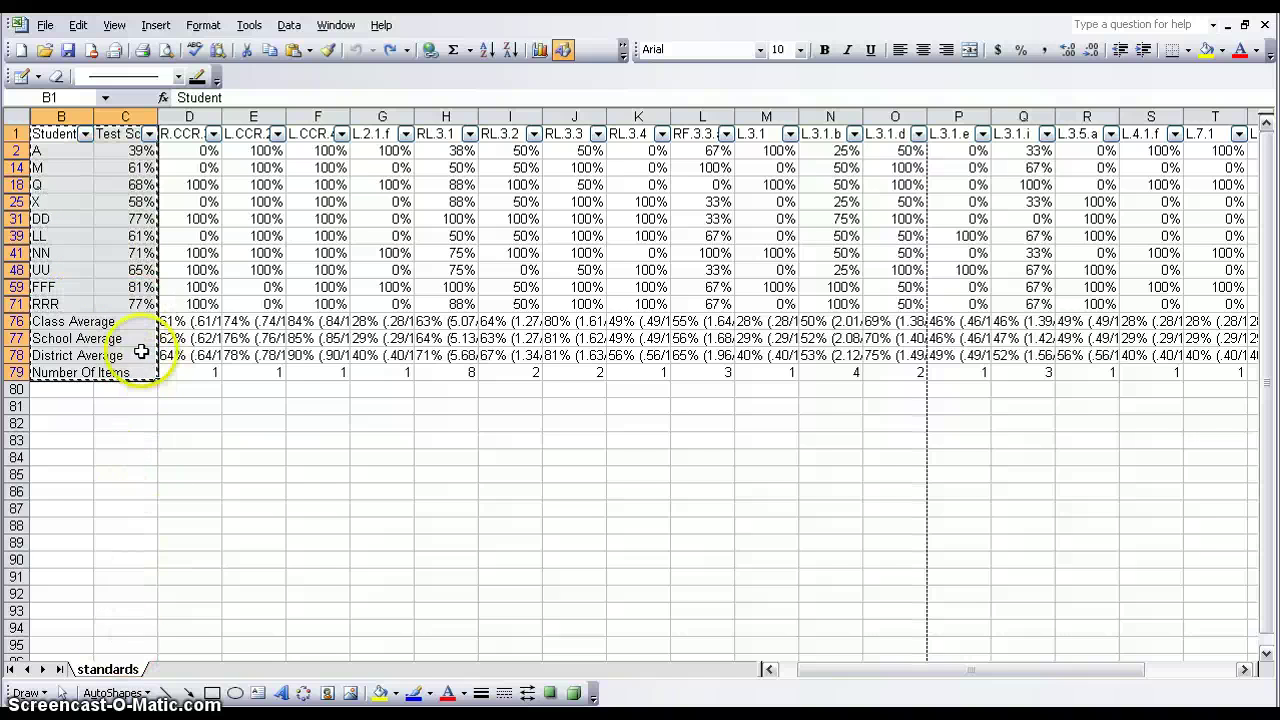
{"action": "right_click", "coordinate": [111, 297]}
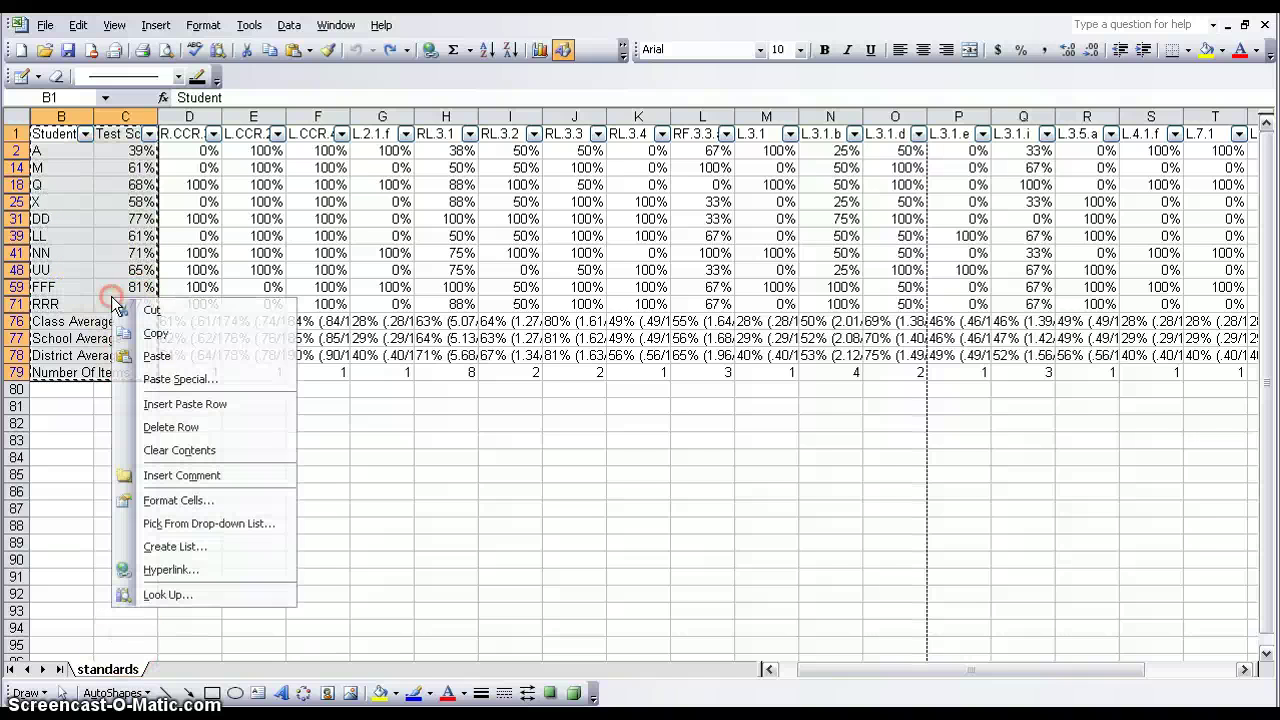
{"action": "left_click", "coordinate": [173, 333]}
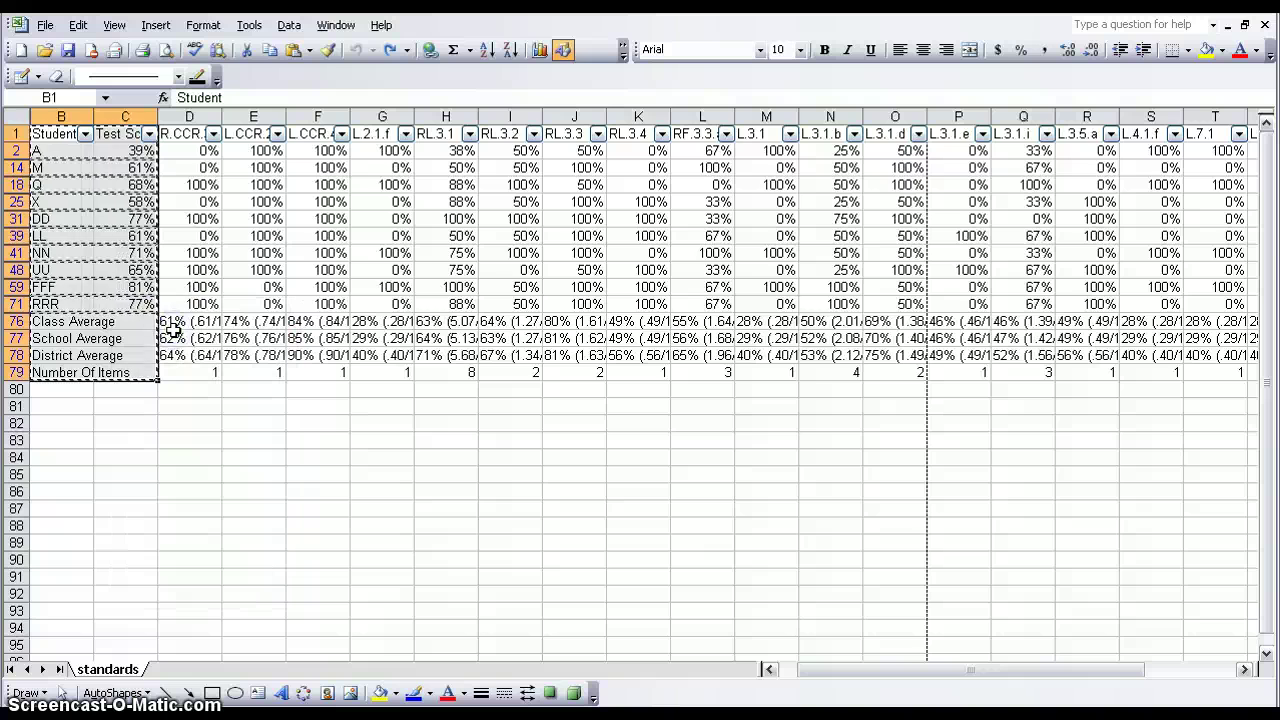
Paste the copied student names and test scores at B108, just below the horizontal page break.
{"action": "scroll", "coordinate": [240, 420], "scroll_direction": "down", "scroll_amount": 5}
{"action": "scroll", "coordinate": [240, 420], "scroll_direction": "down", "scroll_amount": 8}
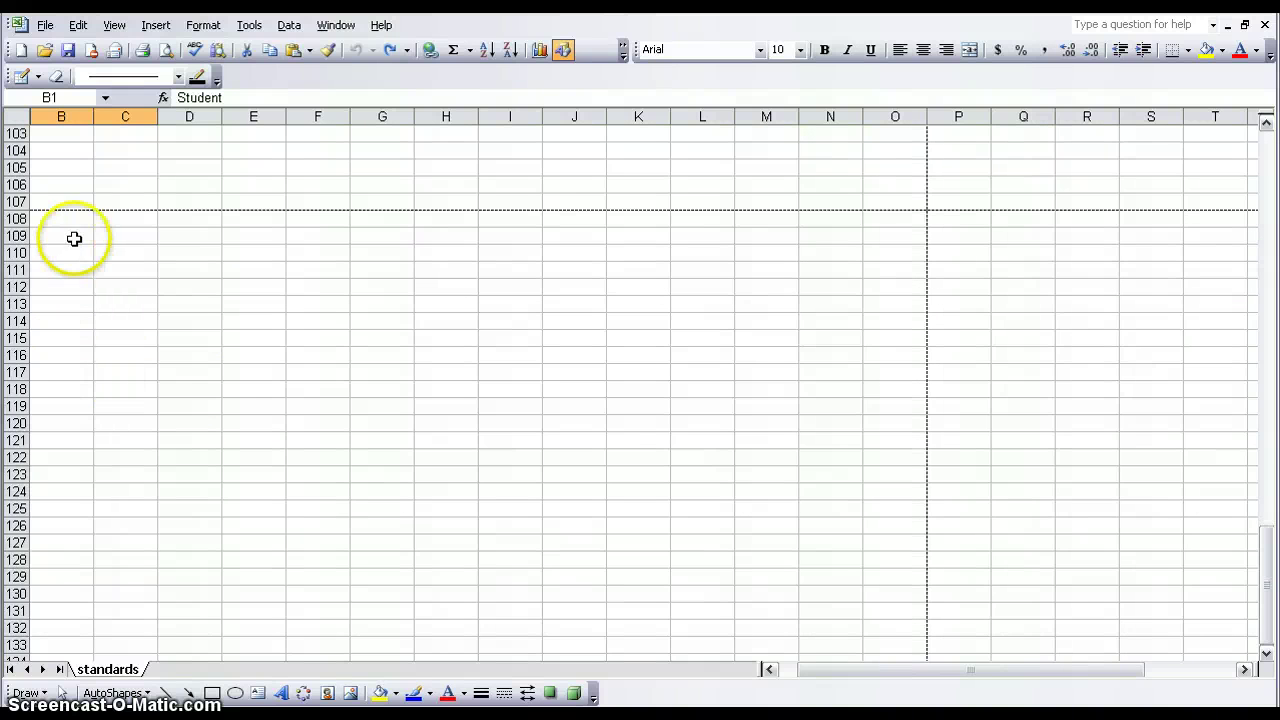
{"action": "left_click", "coordinate": [72, 224]}
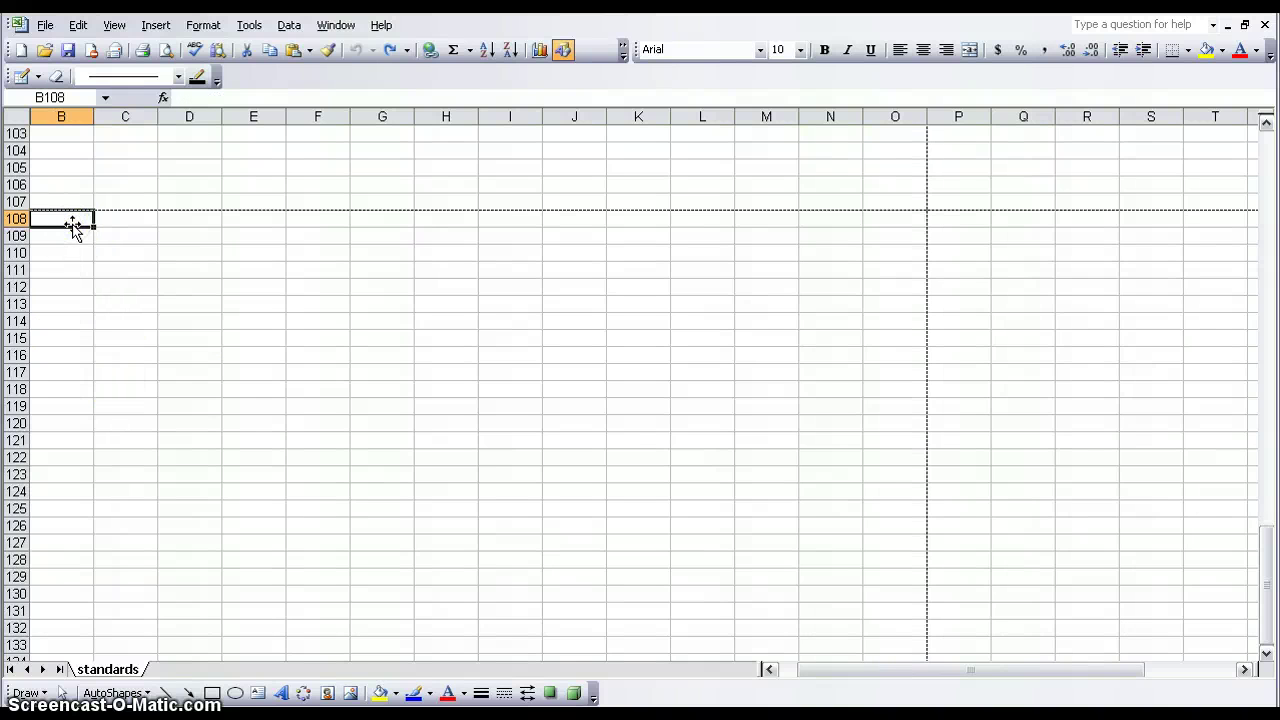
{"action": "left_click", "coordinate": [100, 247]}
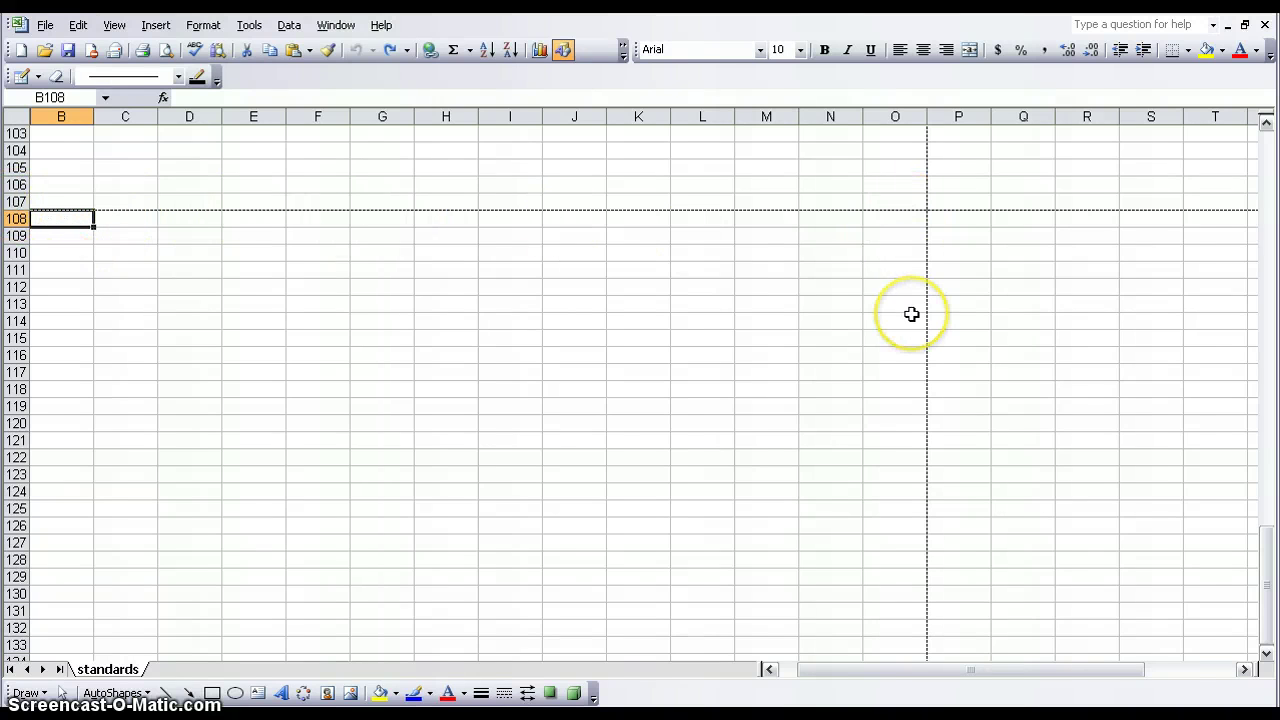
{"action": "right_click", "coordinate": [47, 215]}
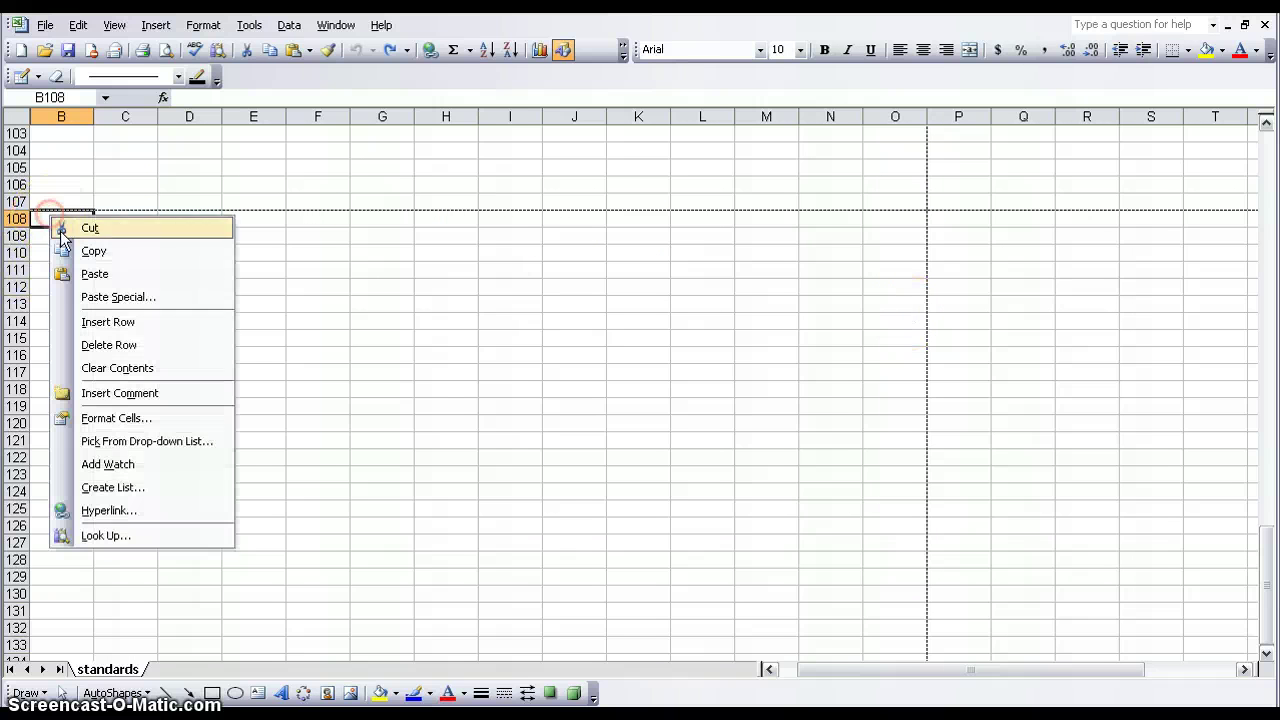
{"action": "left_click", "coordinate": [34, 216]}
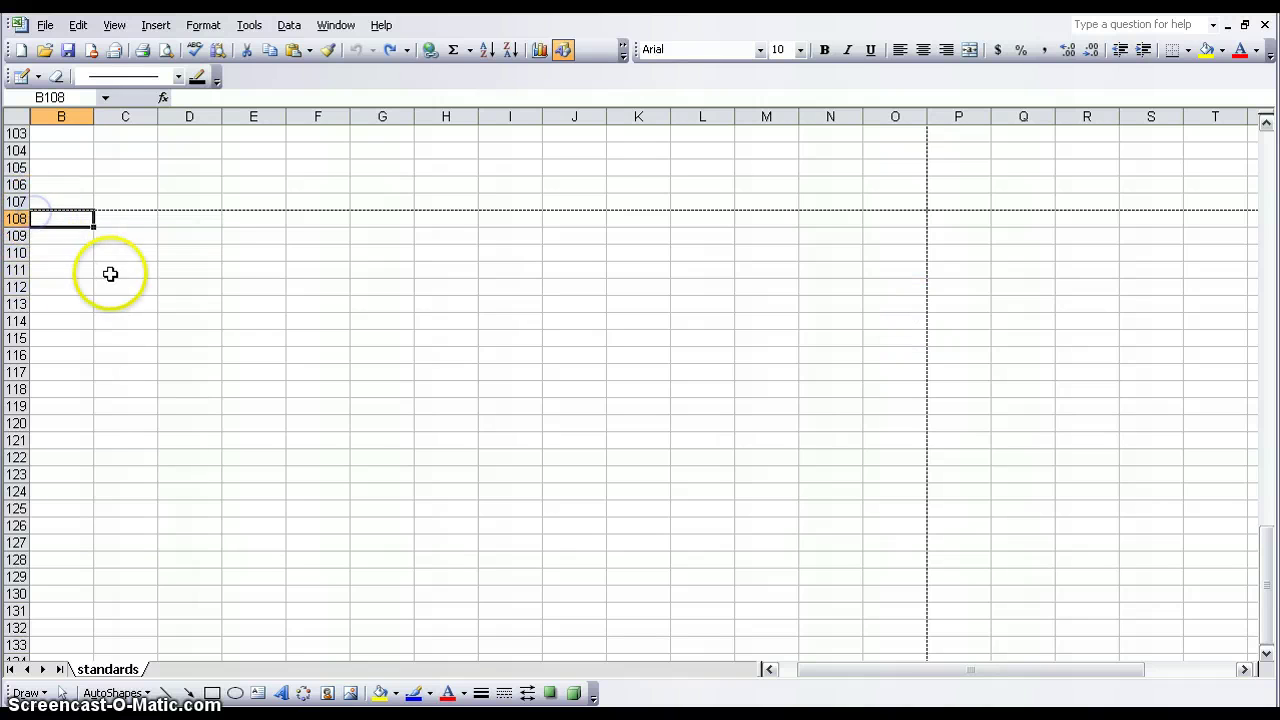
{"action": "key", "text": "ctrl+v"}
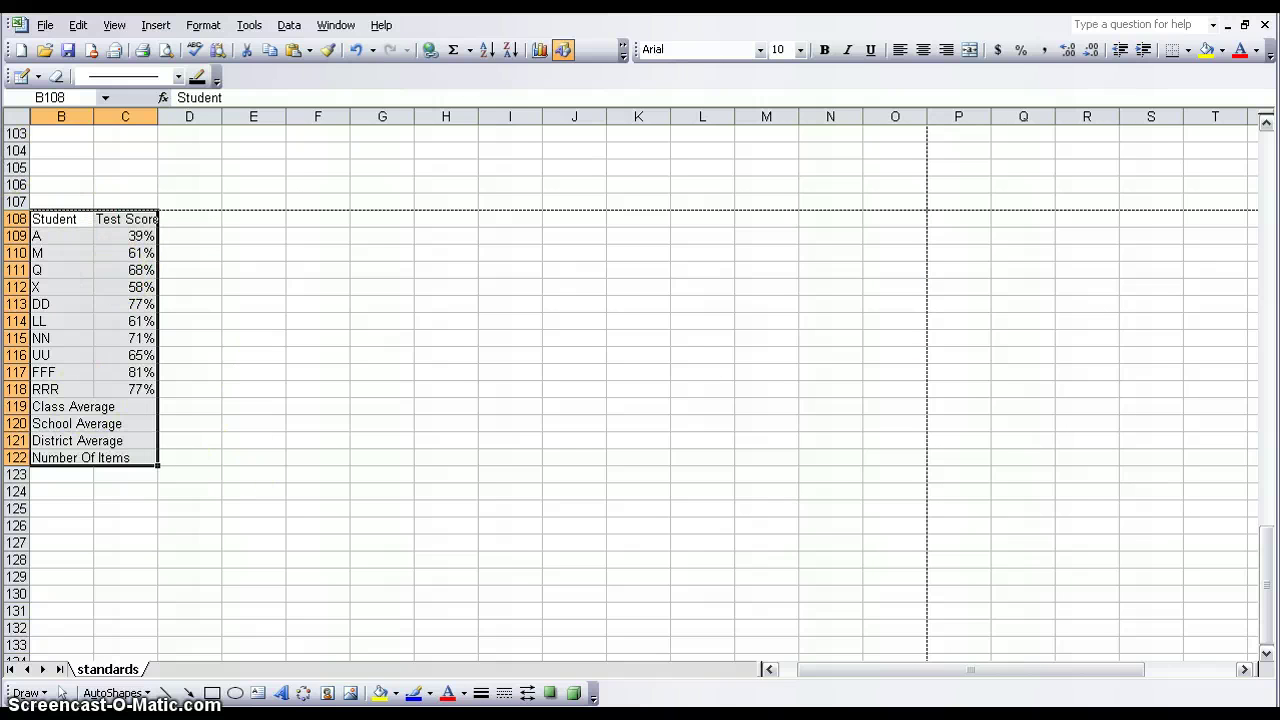
{"action": "left_click", "coordinate": [188, 404]}
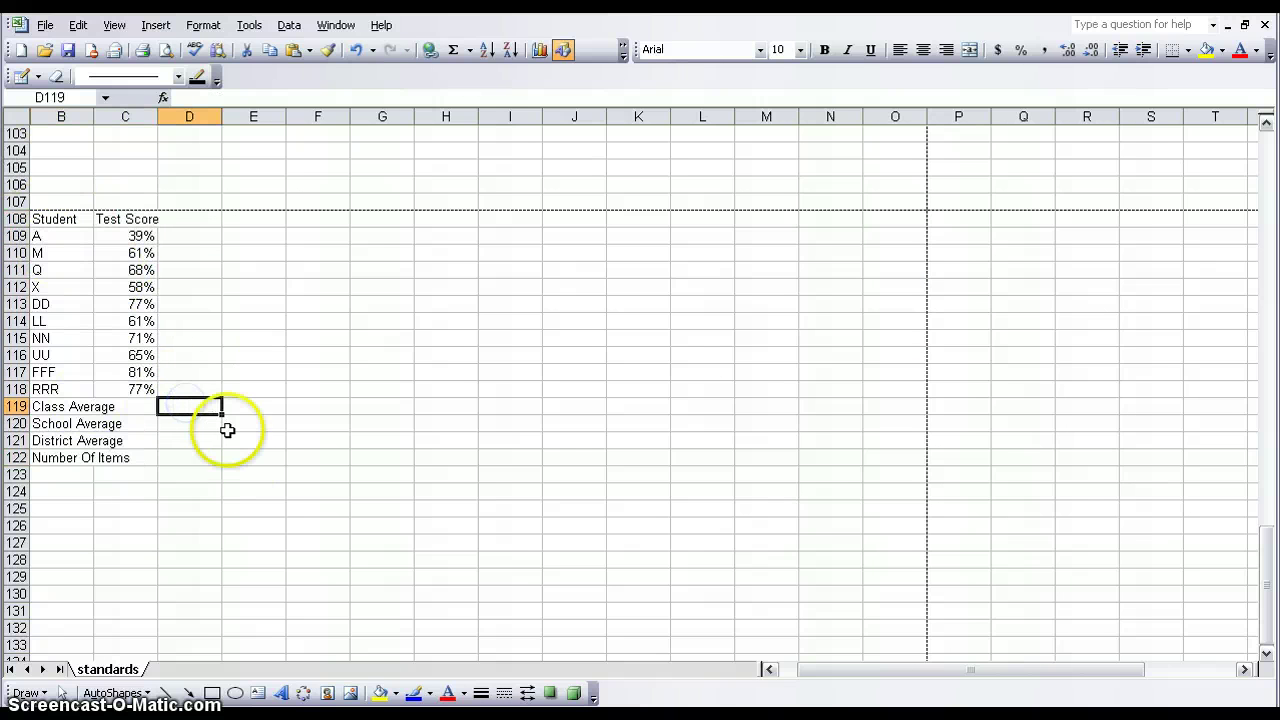
Copy the L.3.1 through L.7.1.b columns from the header row through Number Of Items (M1:U79).
{"action": "scroll", "coordinate": [228, 430], "scroll_direction": "up", "scroll_amount": 4}
{"action": "scroll", "coordinate": [226, 428], "scroll_direction": "down", "scroll_amount": 3}
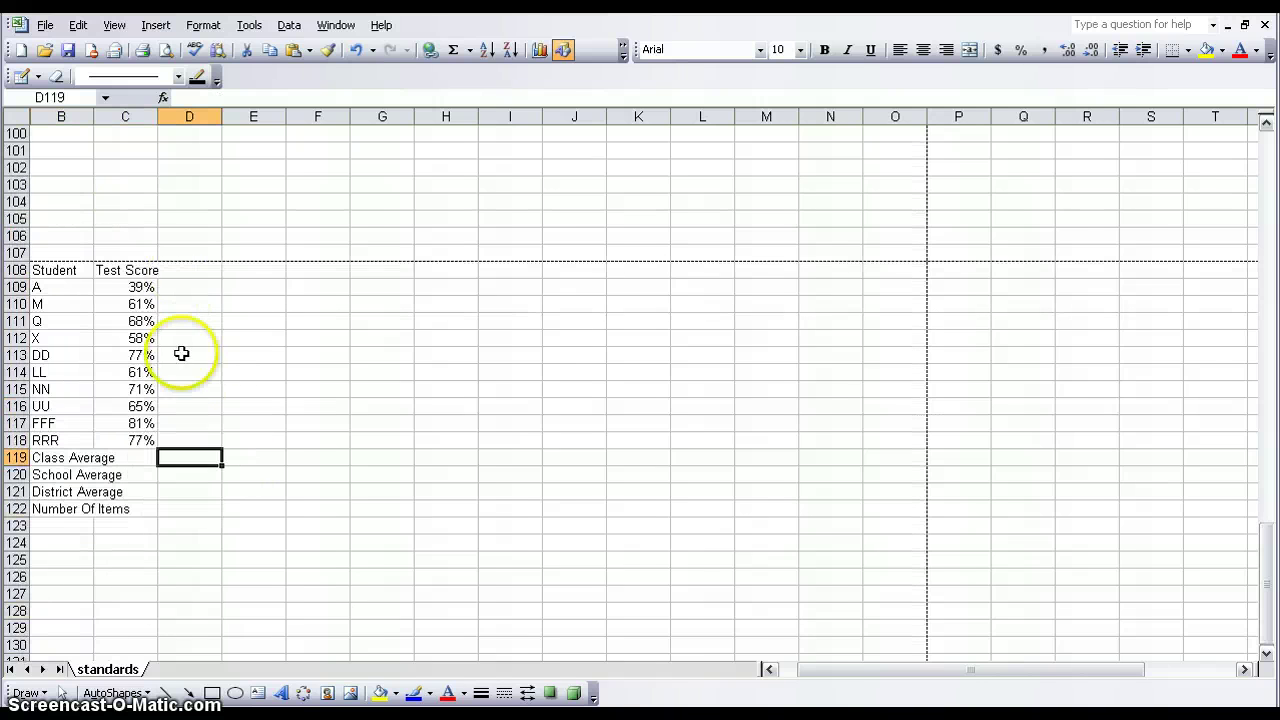
{"action": "scroll", "coordinate": [568, 605], "scroll_direction": "up", "scroll_amount": 10}
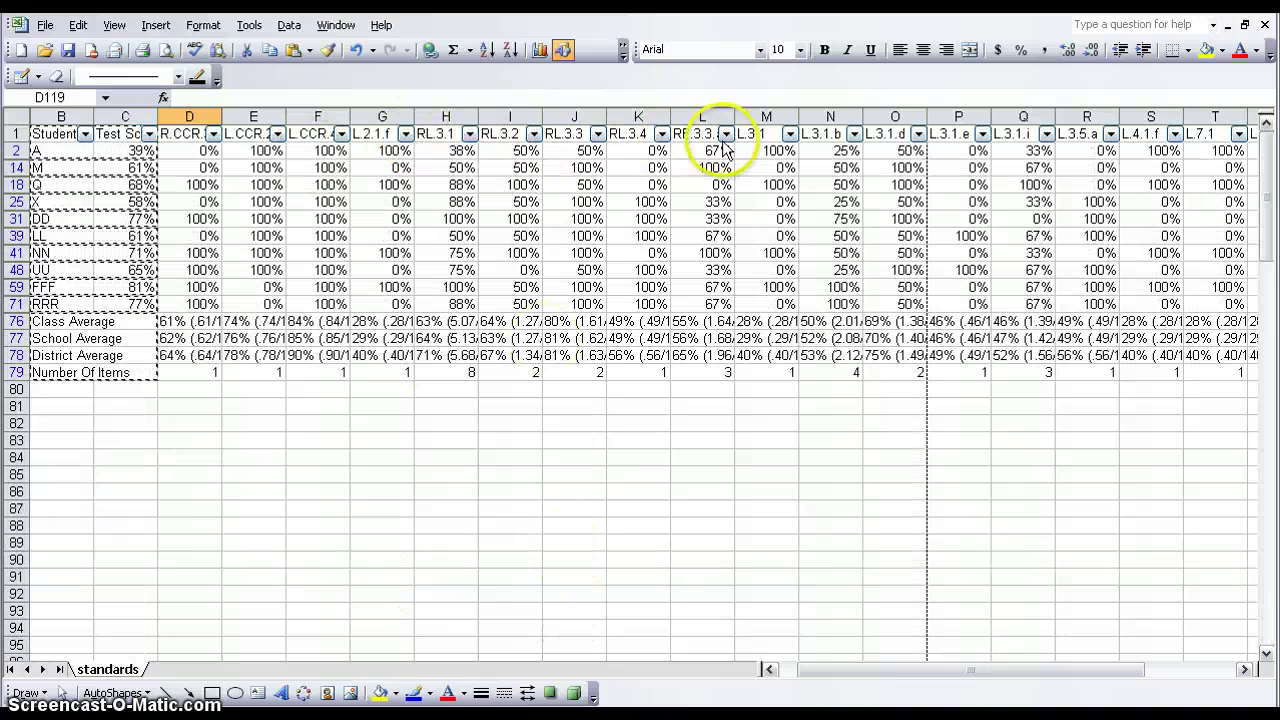
{"action": "left_click_drag", "start_coordinate": [748, 131], "coordinate": [980, 367]}
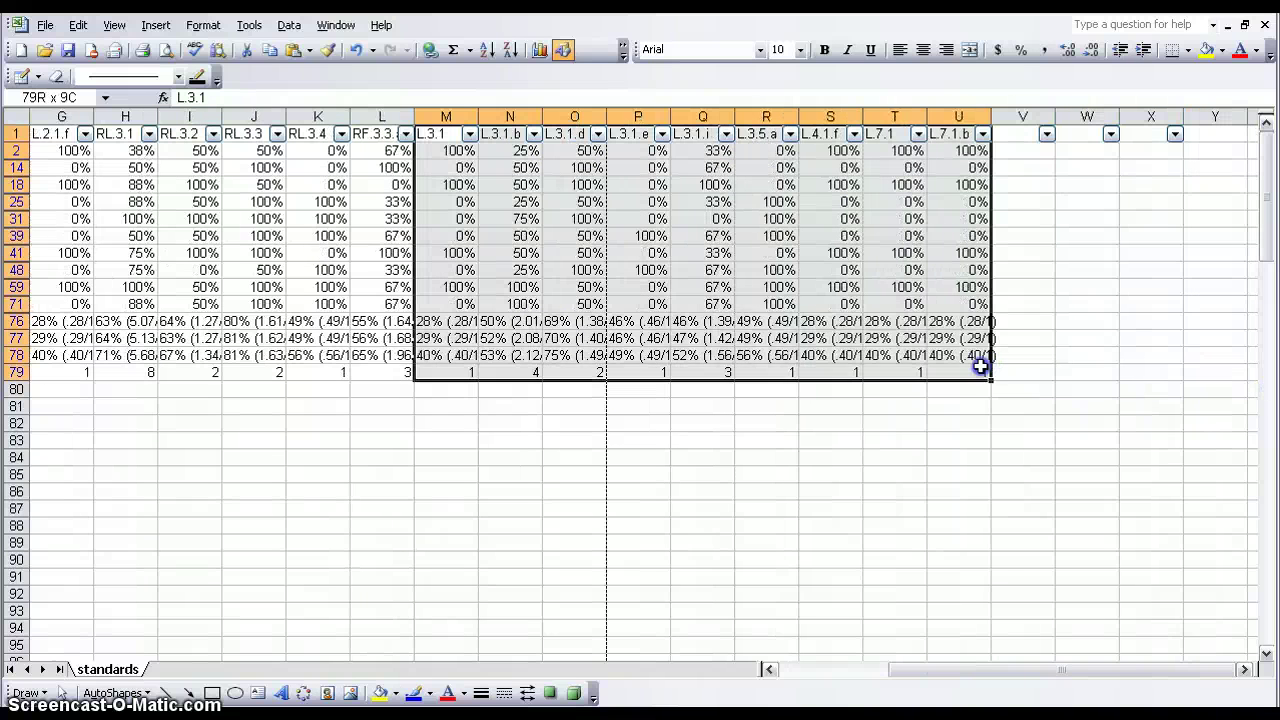
{"action": "key", "text": "ctrl+c"}
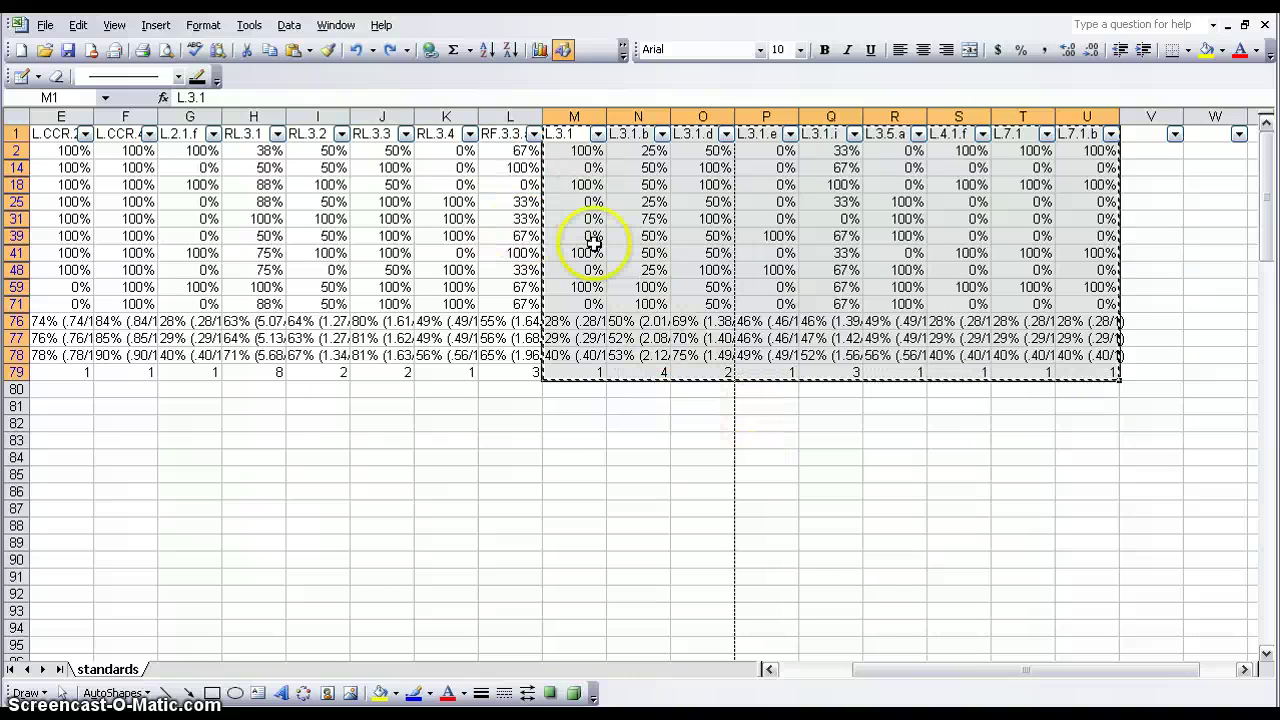
{"action": "right_click", "coordinate": [589, 160]}
{"action": "left_click", "coordinate": [632, 193]}
Paste the copied standards columns at D108, beside the Test Score column of the lower table.
{"action": "scroll", "coordinate": [731, 417], "scroll_direction": "down", "scroll_amount": 6}
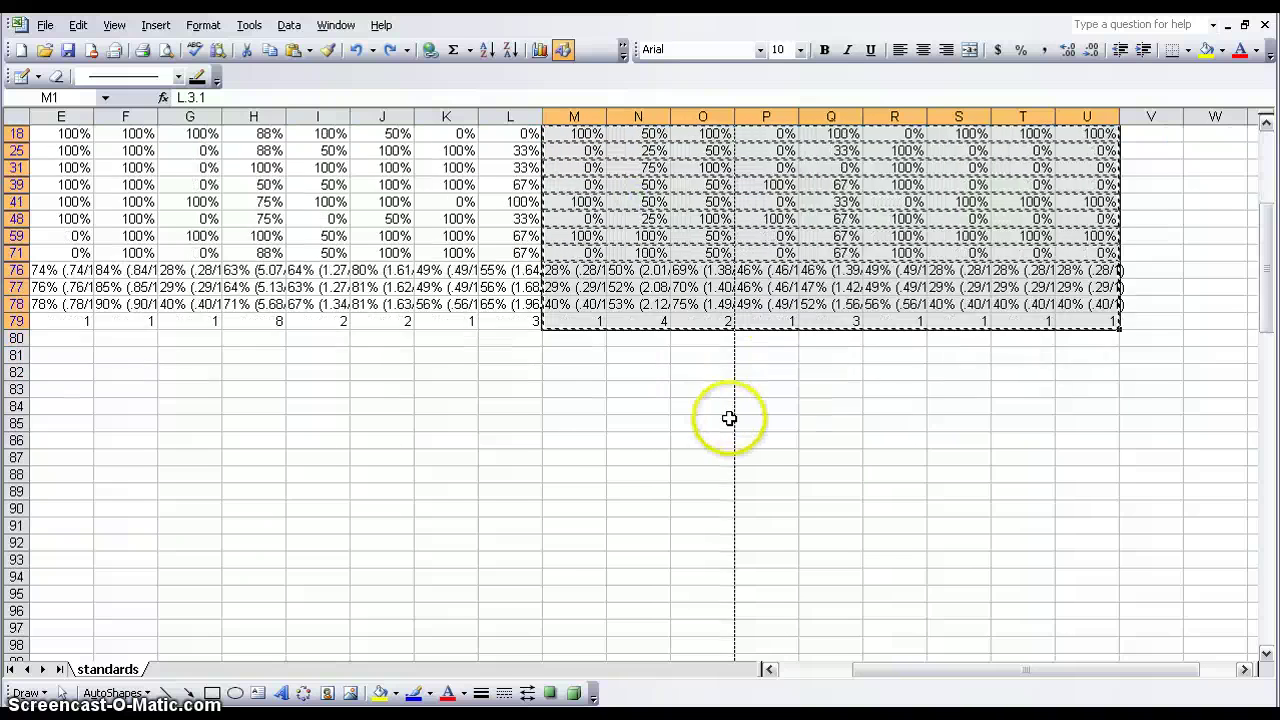
{"action": "scroll", "coordinate": [830, 625], "scroll_direction": "down", "scroll_amount": 7}
{"action": "left_click_drag", "start_coordinate": [914, 672], "coordinate": [762, 678]}
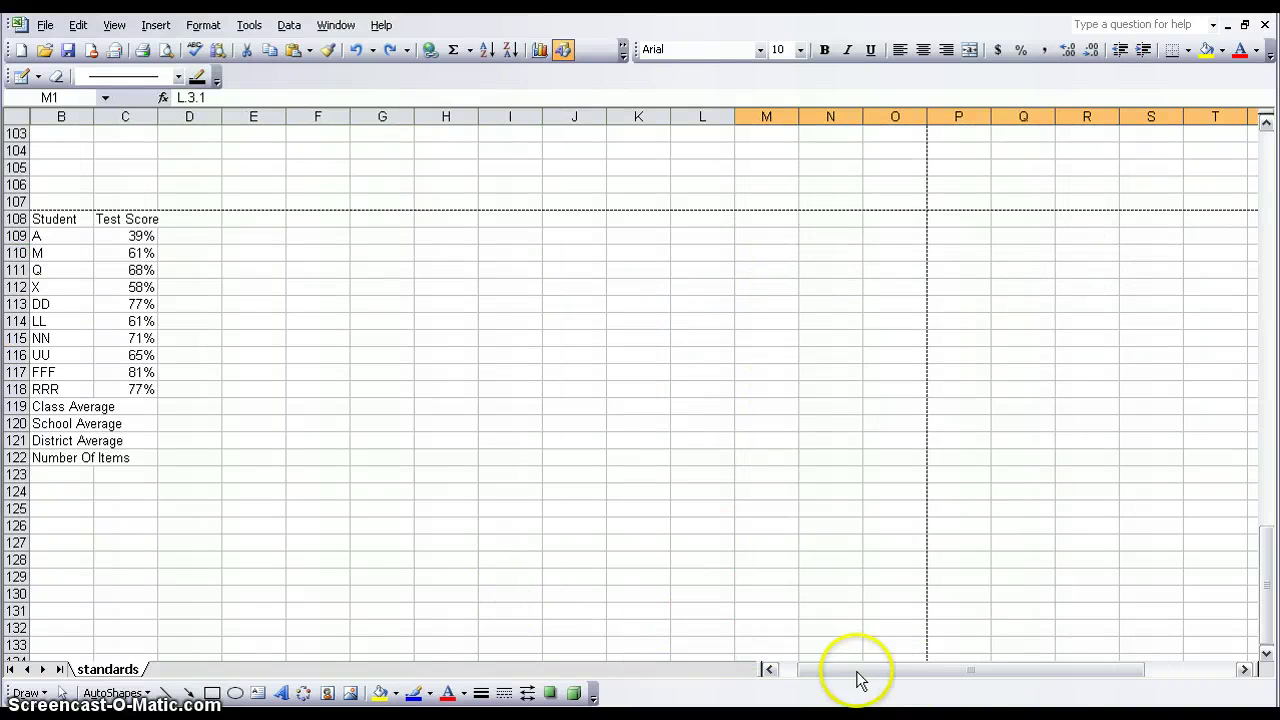
{"action": "scroll", "coordinate": [250, 190], "scroll_direction": "down", "scroll_amount": 1}
{"action": "left_click", "coordinate": [200, 168]}
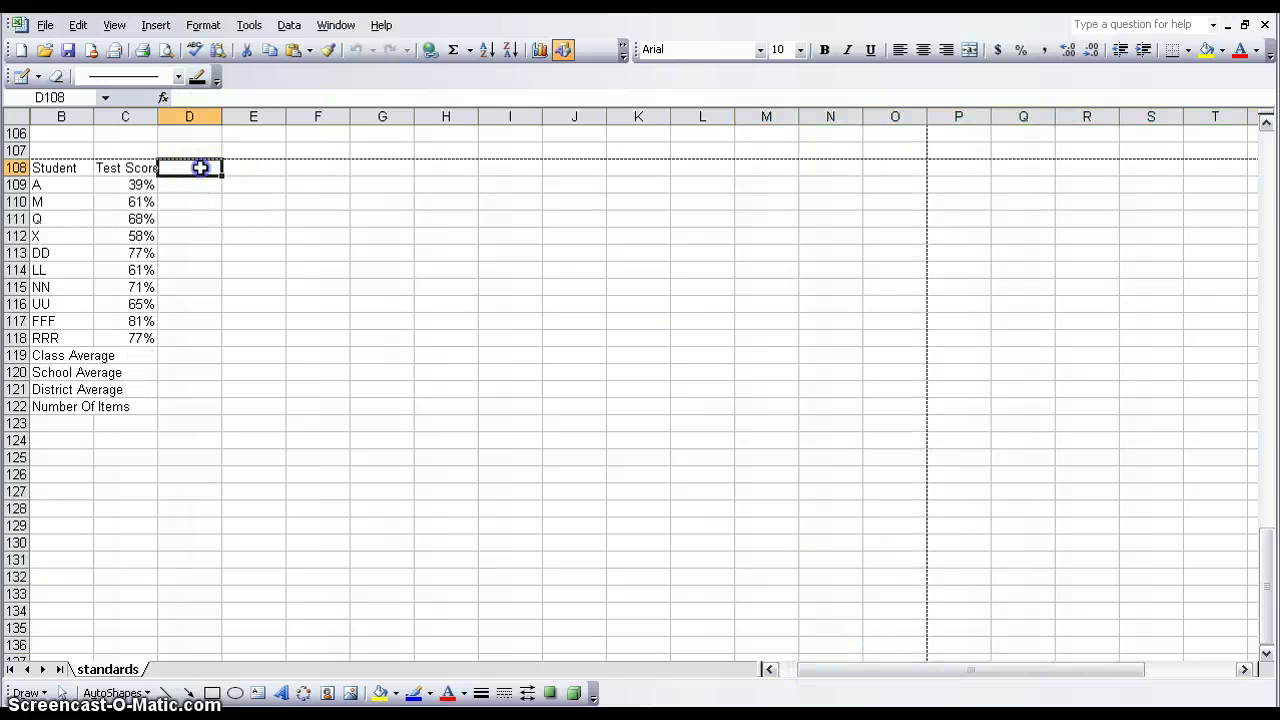
{"action": "right_click", "coordinate": [200, 168]}
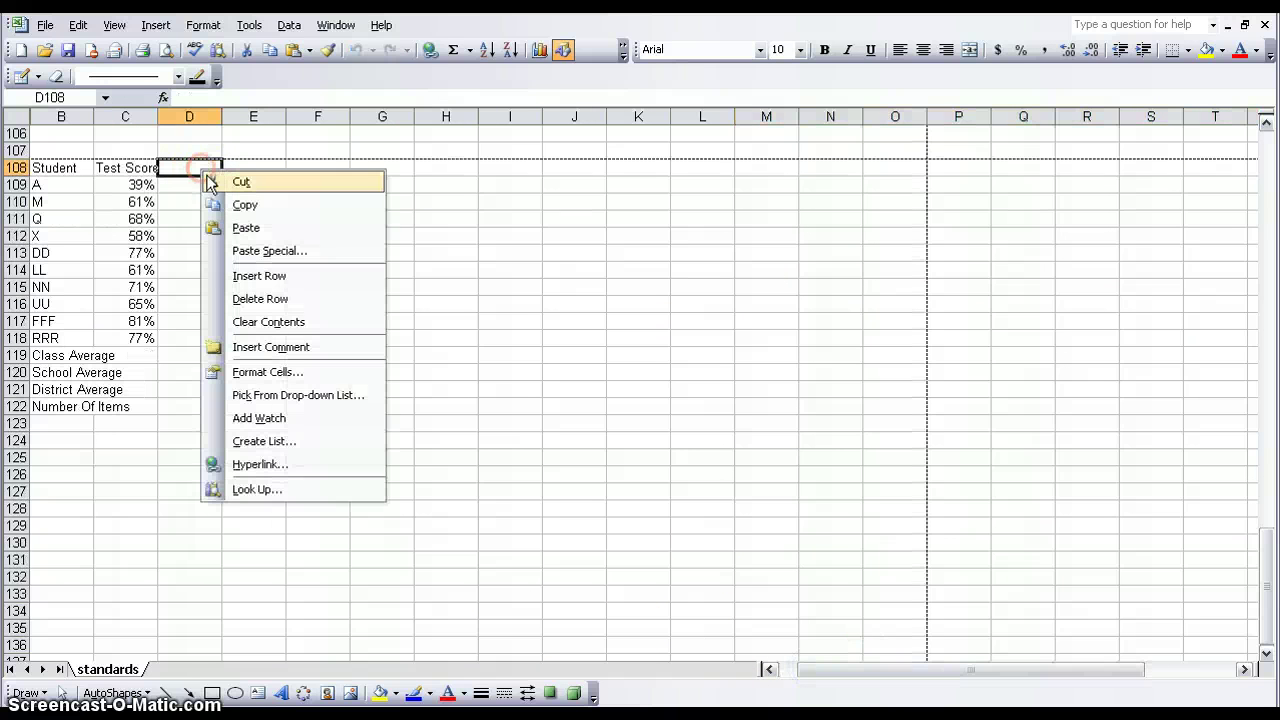
{"action": "left_click", "coordinate": [245, 228]}
{"action": "left_click", "coordinate": [208, 488]}
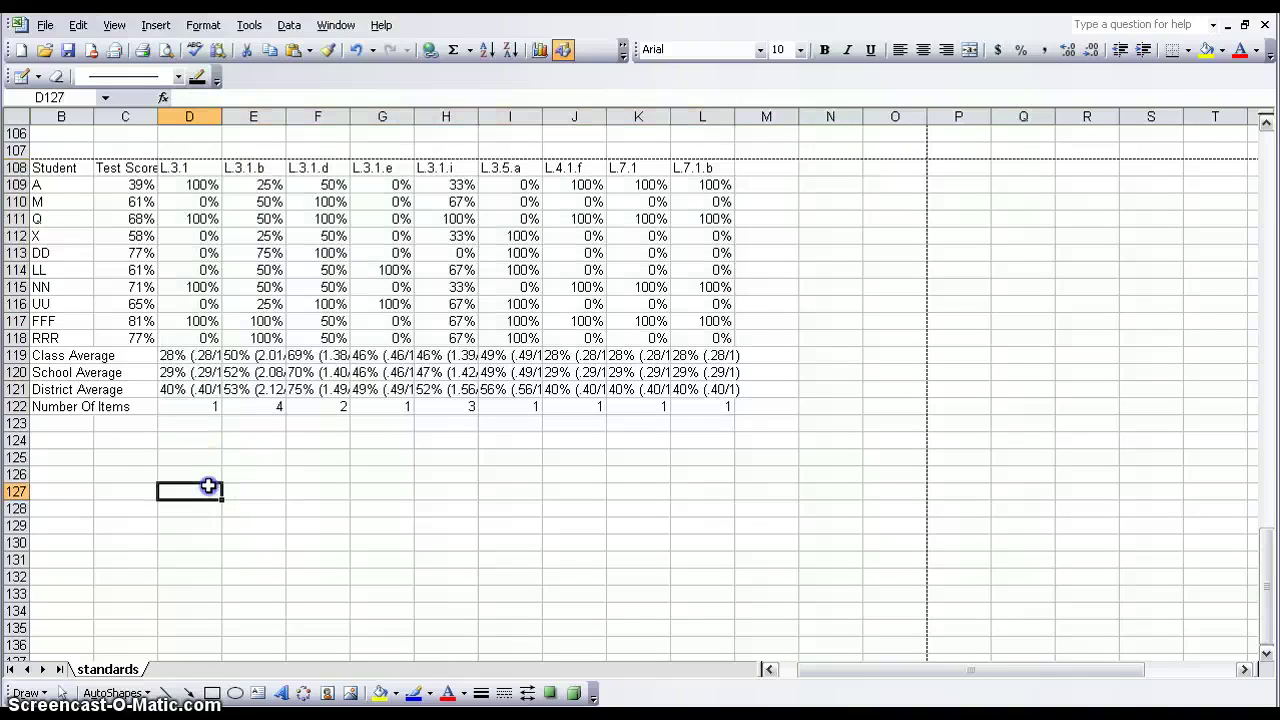
Clear the L.3.1 through L.7.1.b columns (M1:U79), including their headers, from the upper table.
{"action": "scroll", "coordinate": [354, 491], "scroll_direction": "up", "scroll_amount": 10}
{"action": "scroll", "coordinate": [358, 494], "scroll_direction": "up", "scroll_amount": 5}
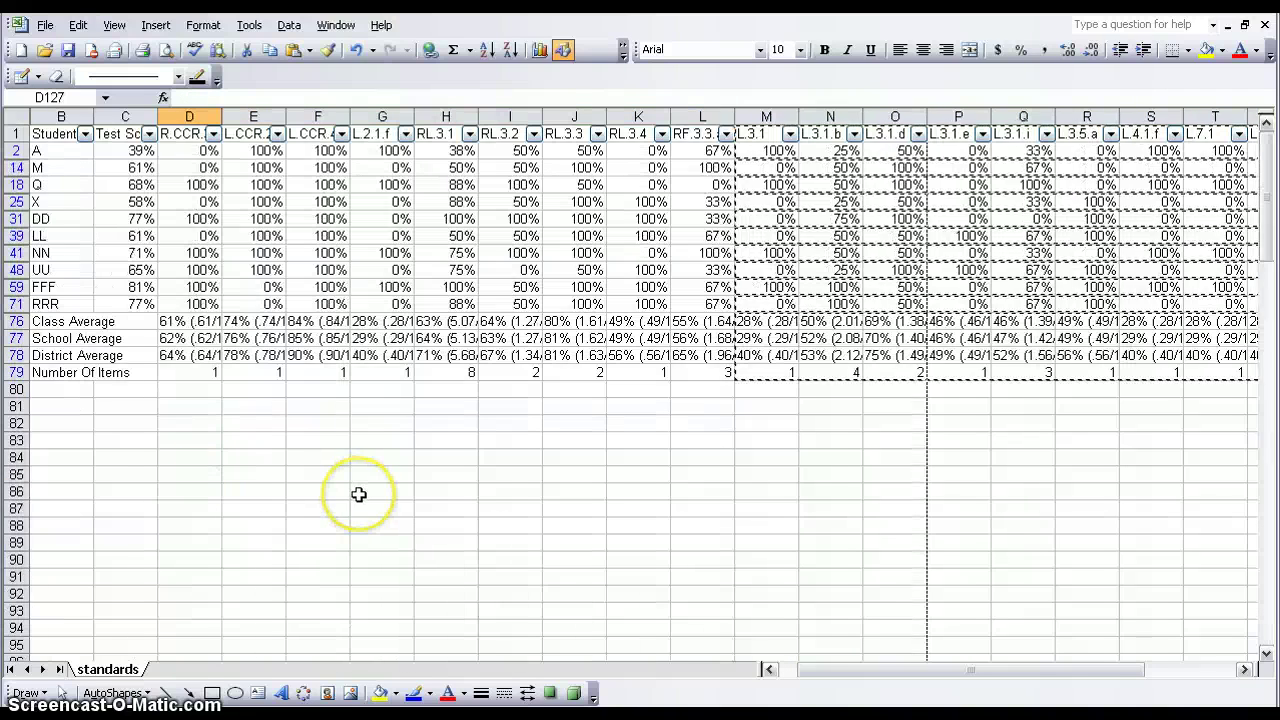
{"action": "left_click_drag", "start_coordinate": [760, 136], "coordinate": [1166, 372]}
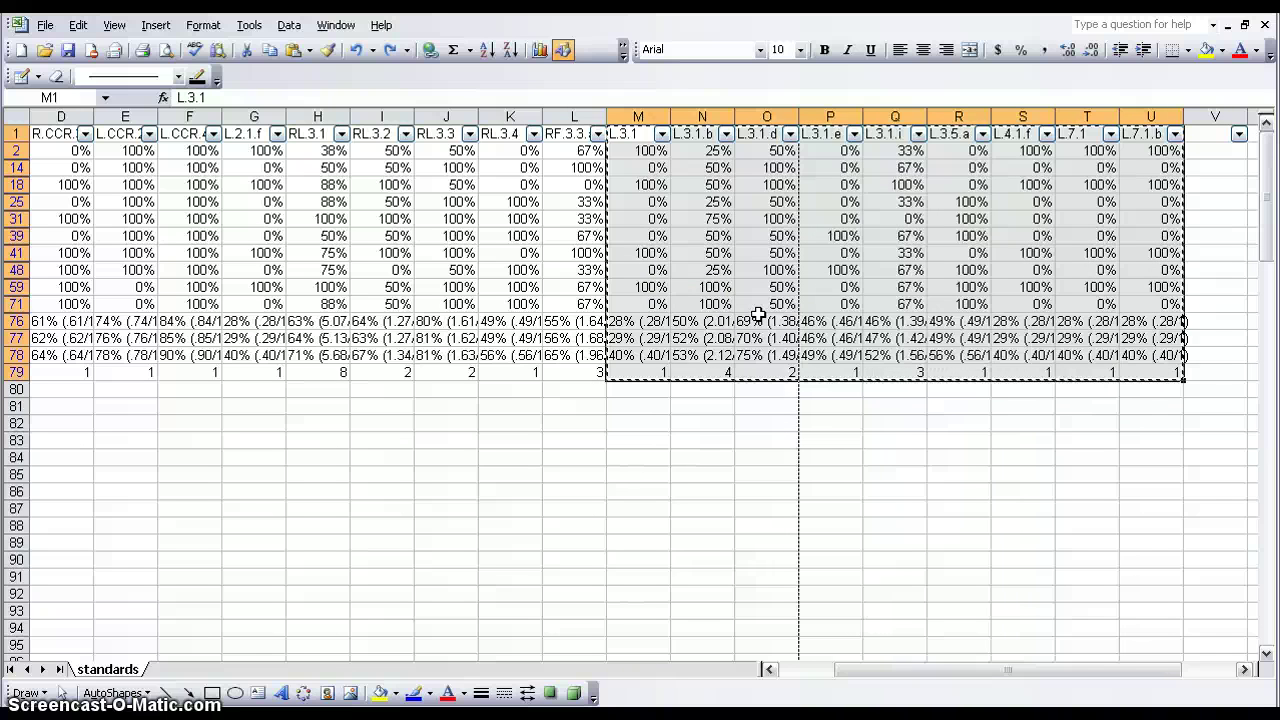
{"action": "key", "text": "Delete"}
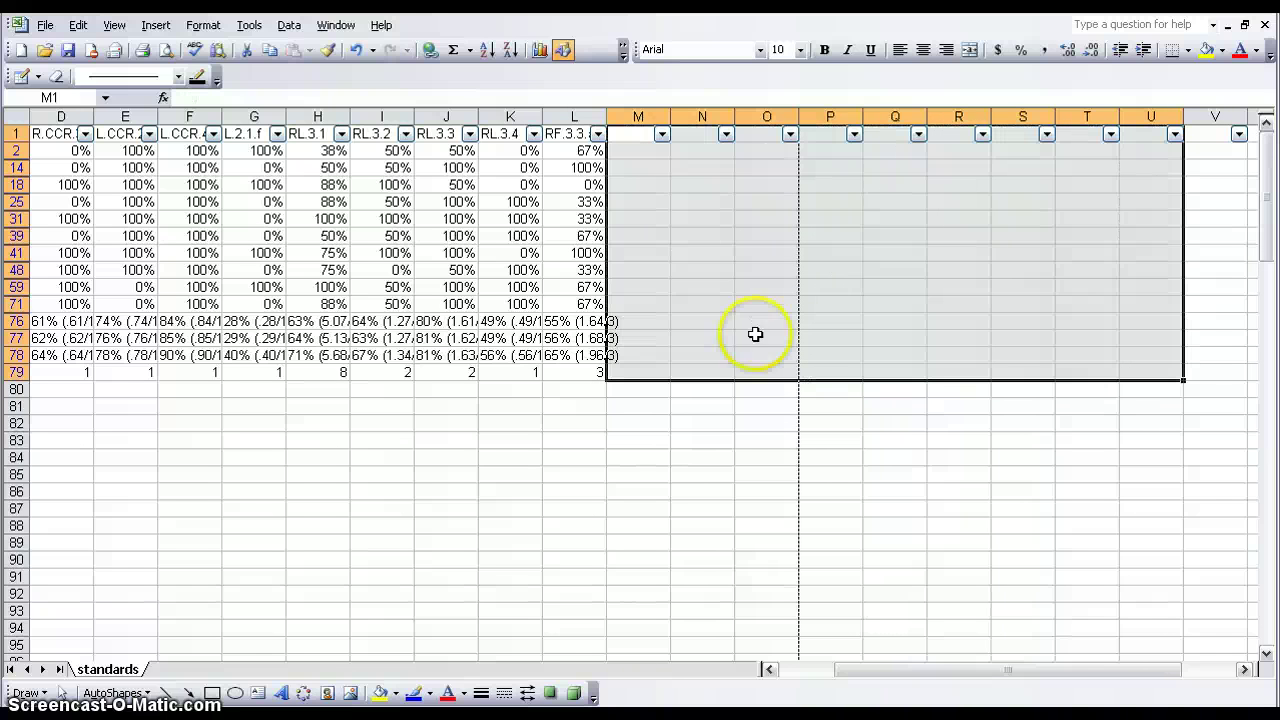
{"action": "left_click", "coordinate": [703, 472]}
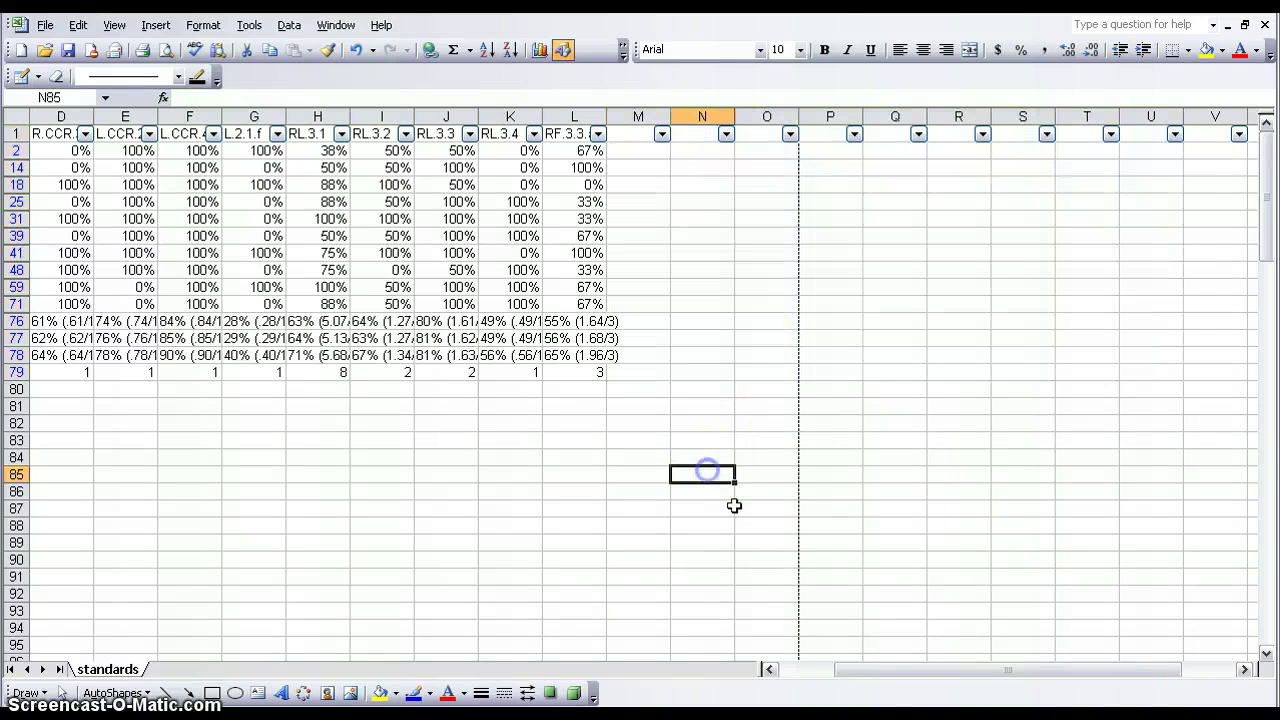
{"action": "left_click", "coordinate": [828, 672]}
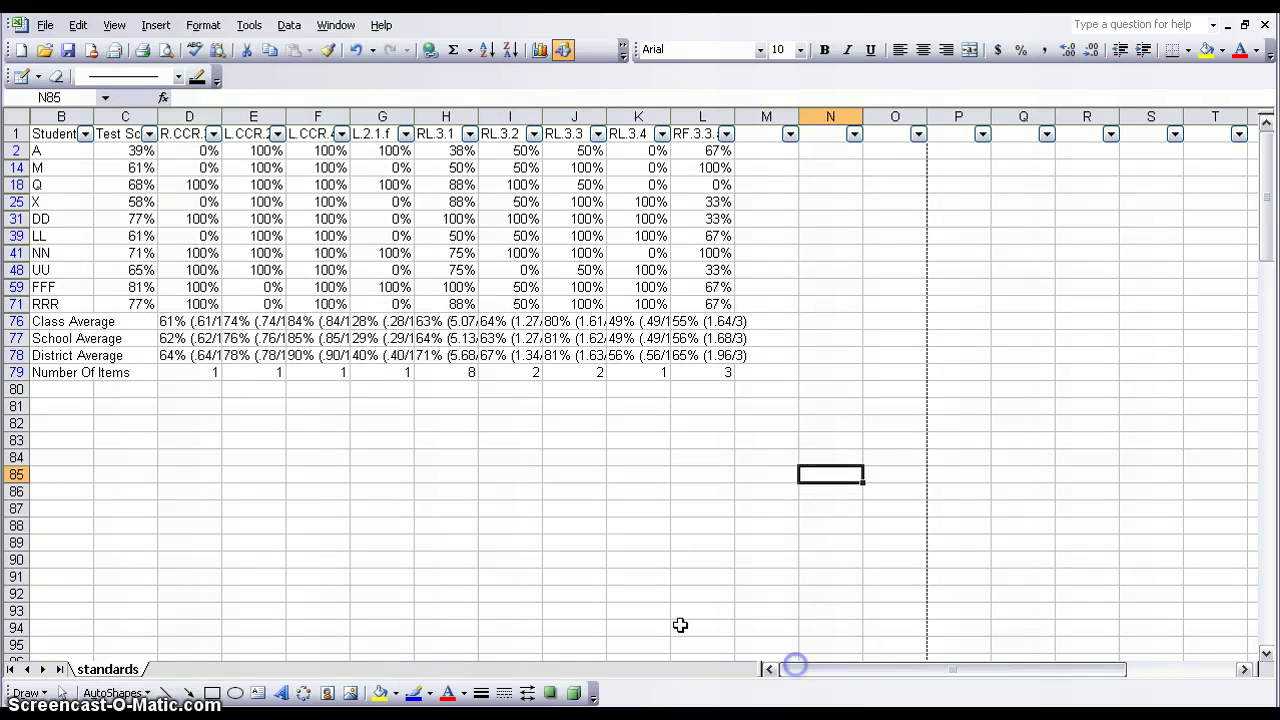
{"action": "scroll", "coordinate": [138, 313], "scroll_direction": "down", "scroll_amount": 3}
{"action": "scroll", "coordinate": [138, 313], "scroll_direction": "down", "scroll_amount": 8}
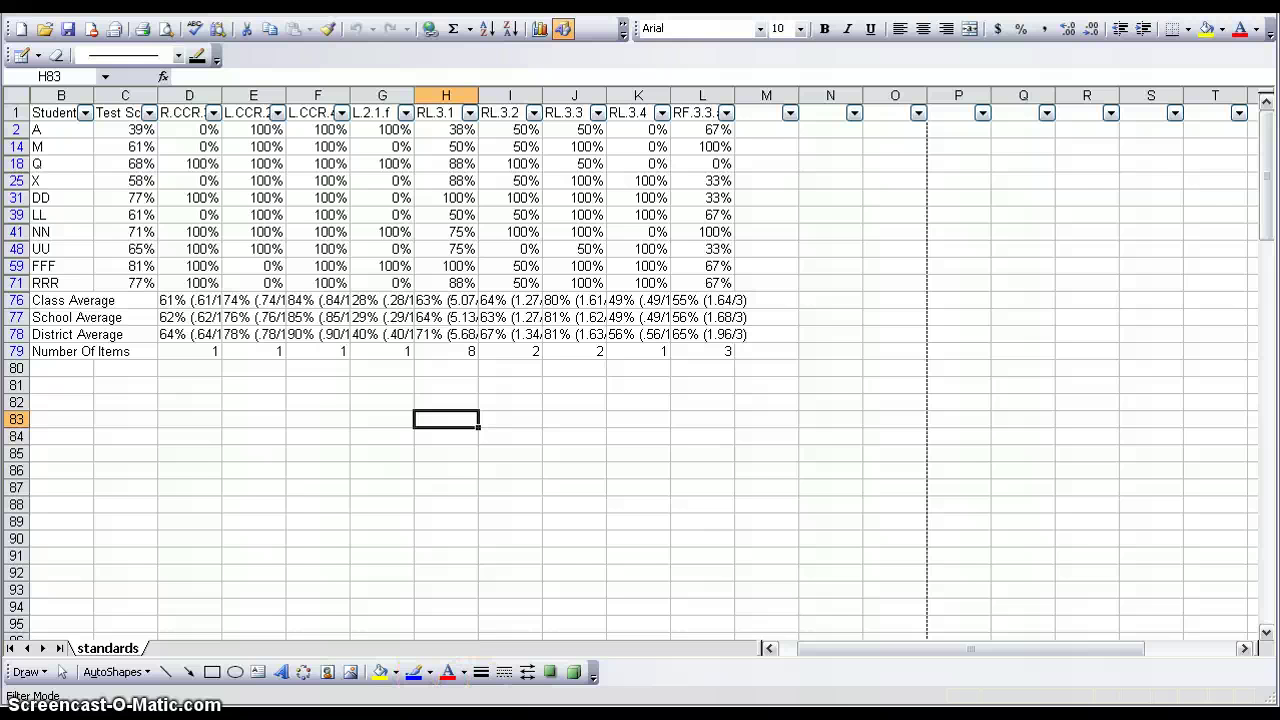
Switch to Firefox, open the PDF version of the Standards report, and copy the standard descriptions from R.CCR.3 through L.3.1.i.
{"action": "key", "text": "alt+Tab"}
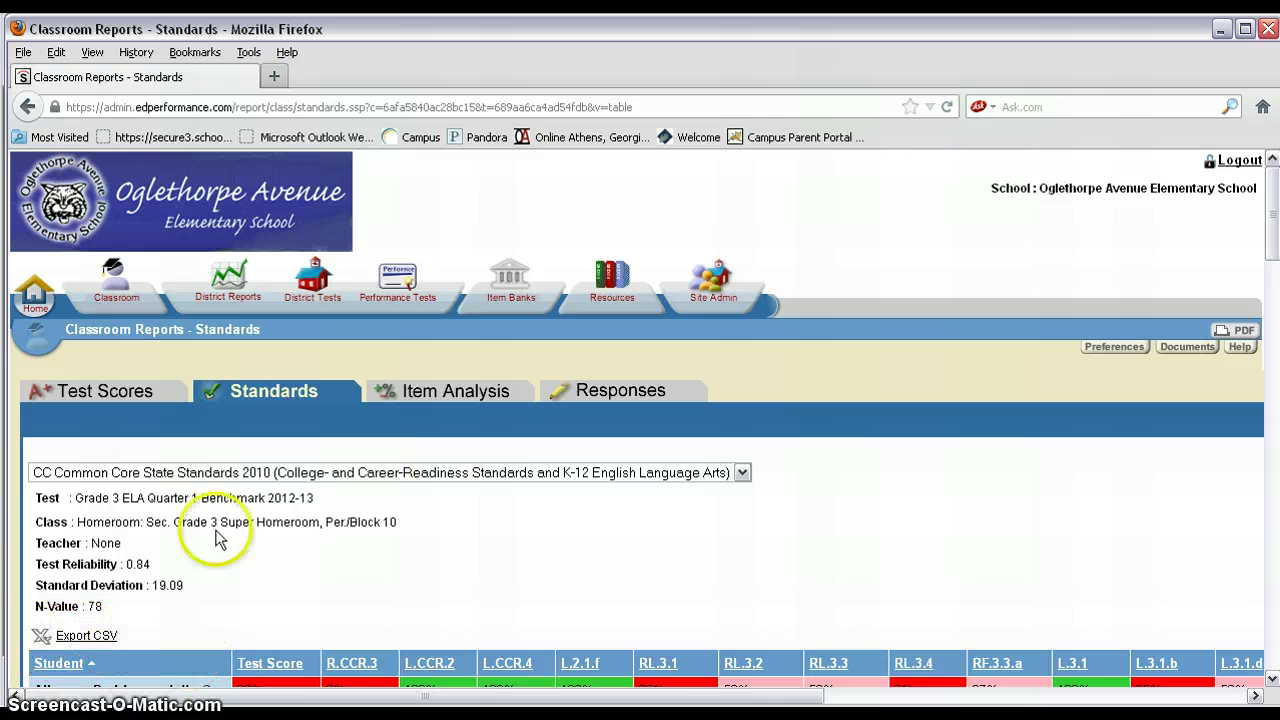
{"action": "left_click", "coordinate": [1242, 334]}
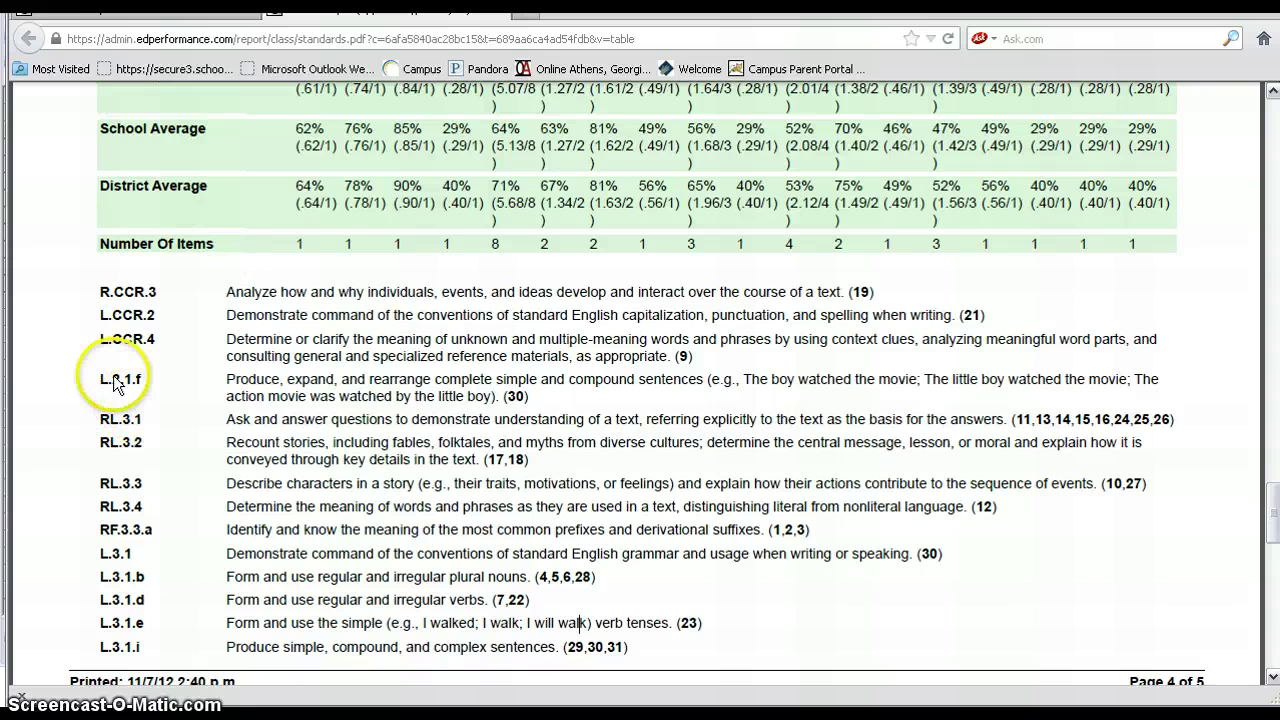
{"action": "left_click_drag", "start_coordinate": [101, 296], "coordinate": [634, 645]}
{"action": "key", "text": "ctrl+c"}
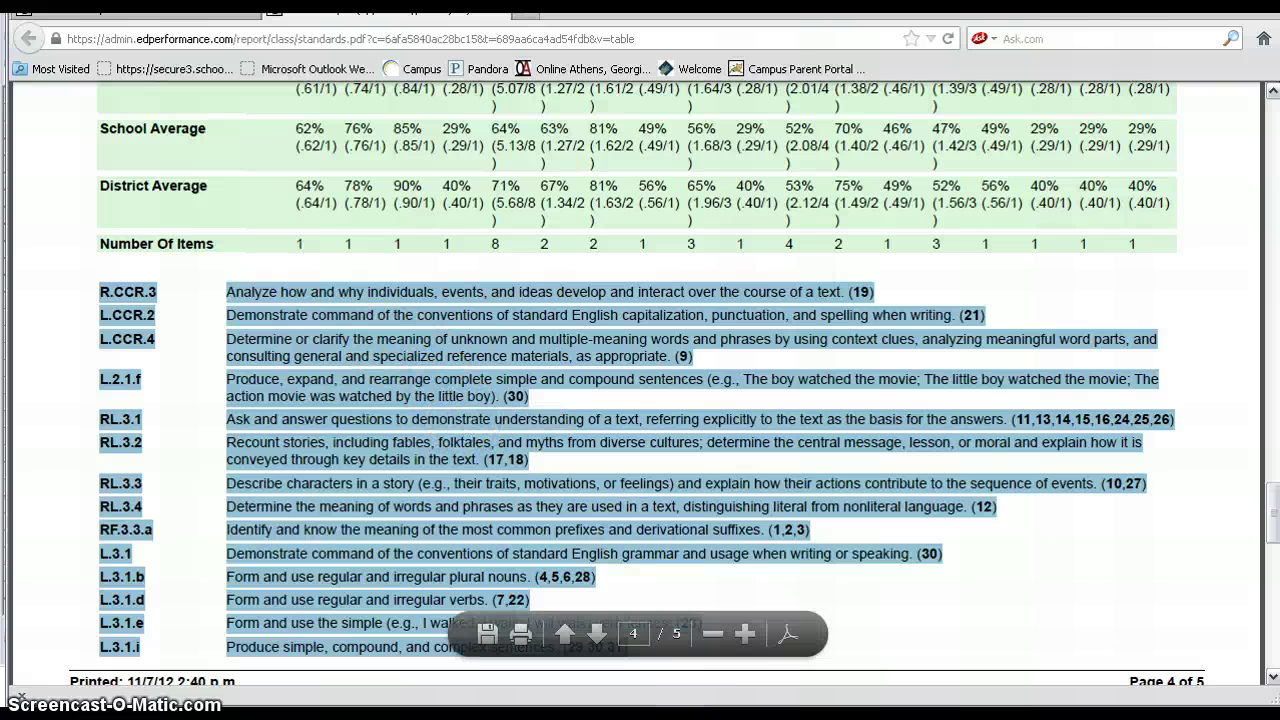
Switch back to Excel and paste the standard descriptions at B81, below the upper table's Number Of Items row.
{"action": "key", "text": "alt+Tab"}
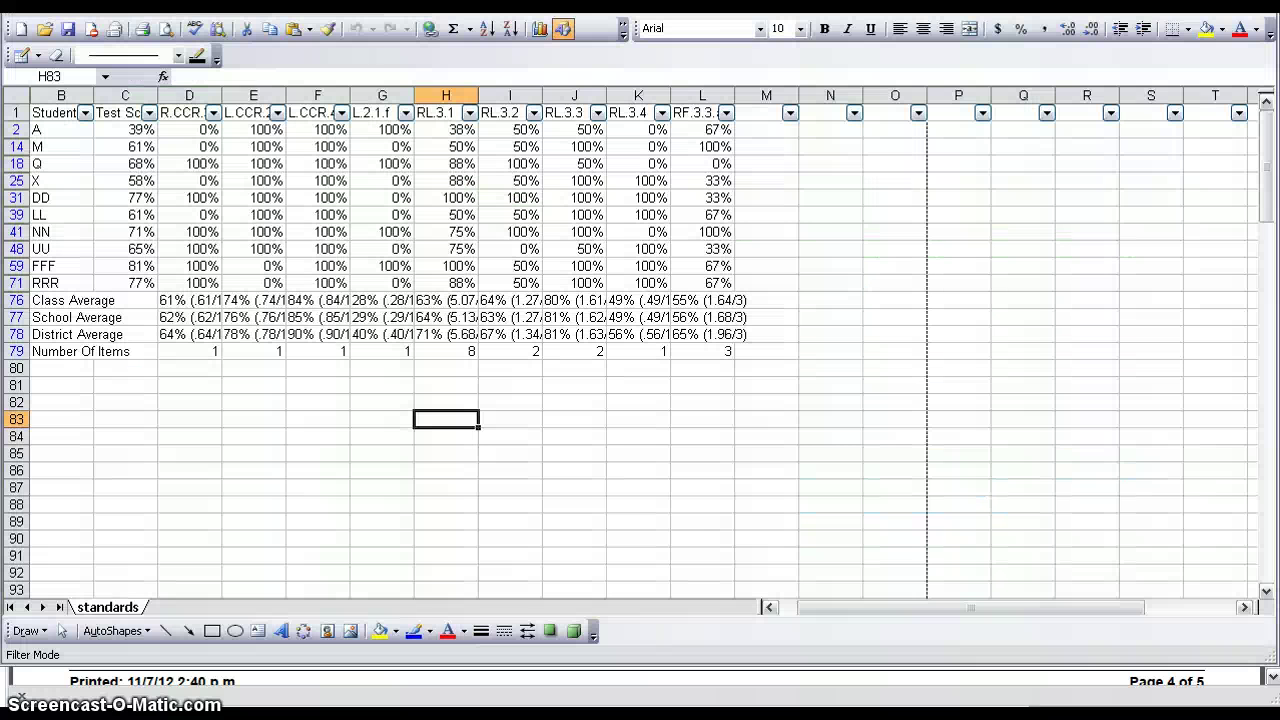
{"action": "left_click", "coordinate": [75, 385]}
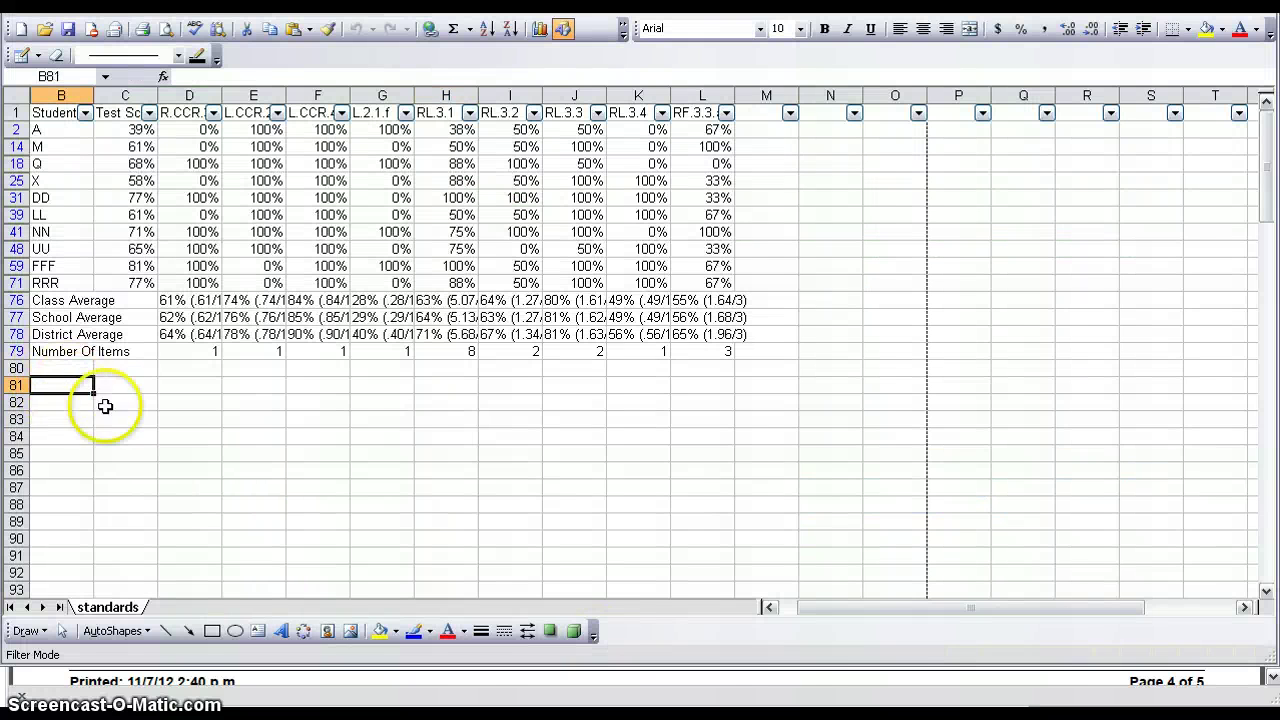
{"action": "scroll", "coordinate": [136, 427], "scroll_direction": "down", "scroll_amount": 3}
{"action": "right_click", "coordinate": [65, 248]}
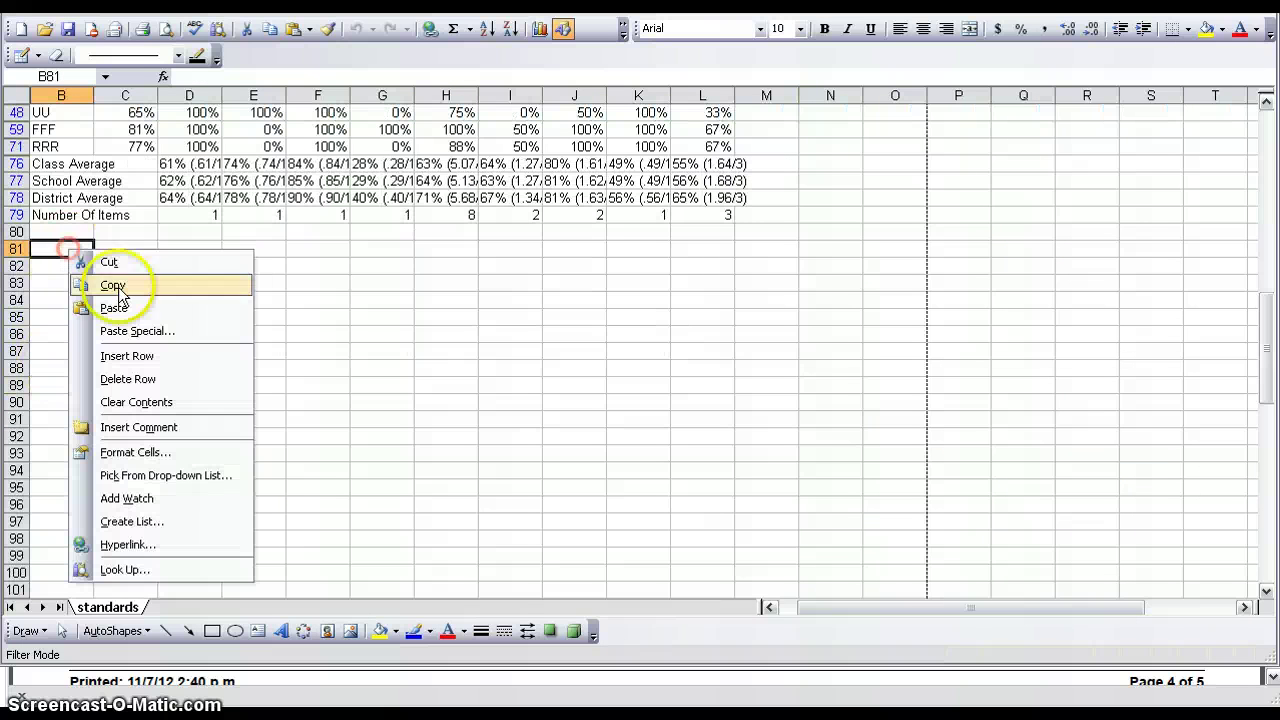
{"action": "left_click", "coordinate": [125, 310]}
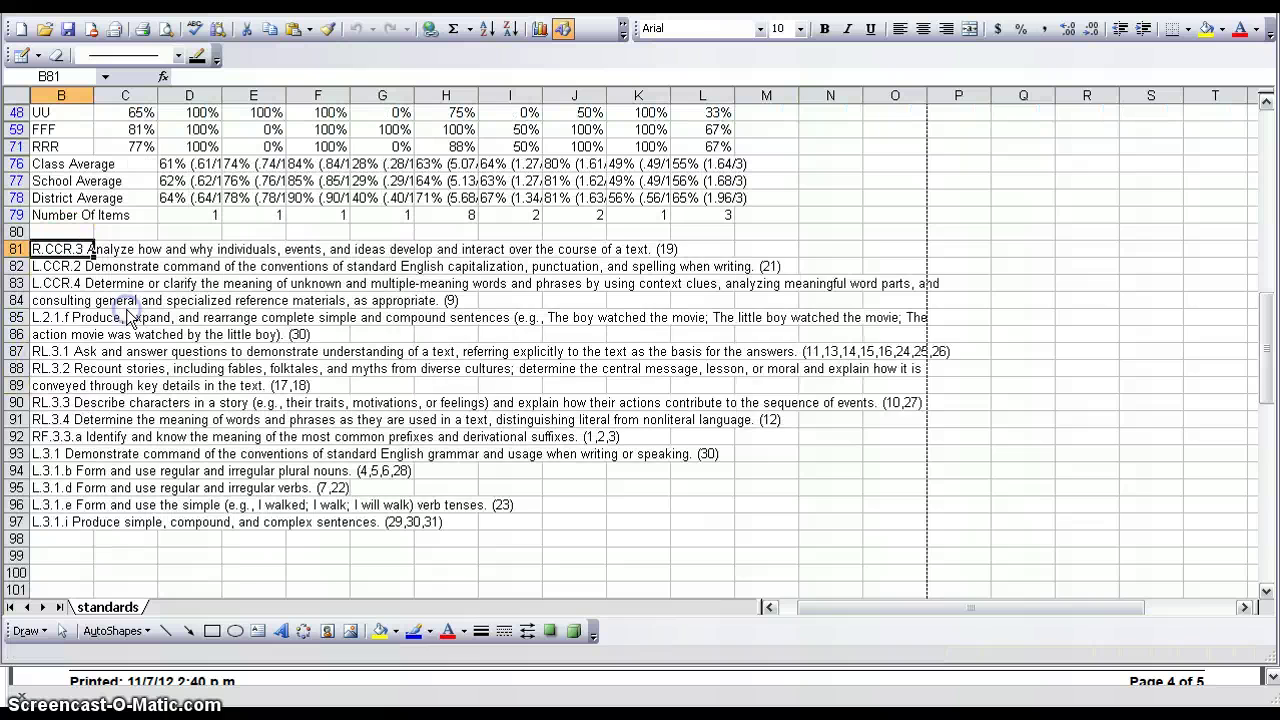
{"action": "left_click", "coordinate": [405, 482]}
{"action": "scroll", "coordinate": [408, 455], "scroll_direction": "down", "scroll_amount": 5}
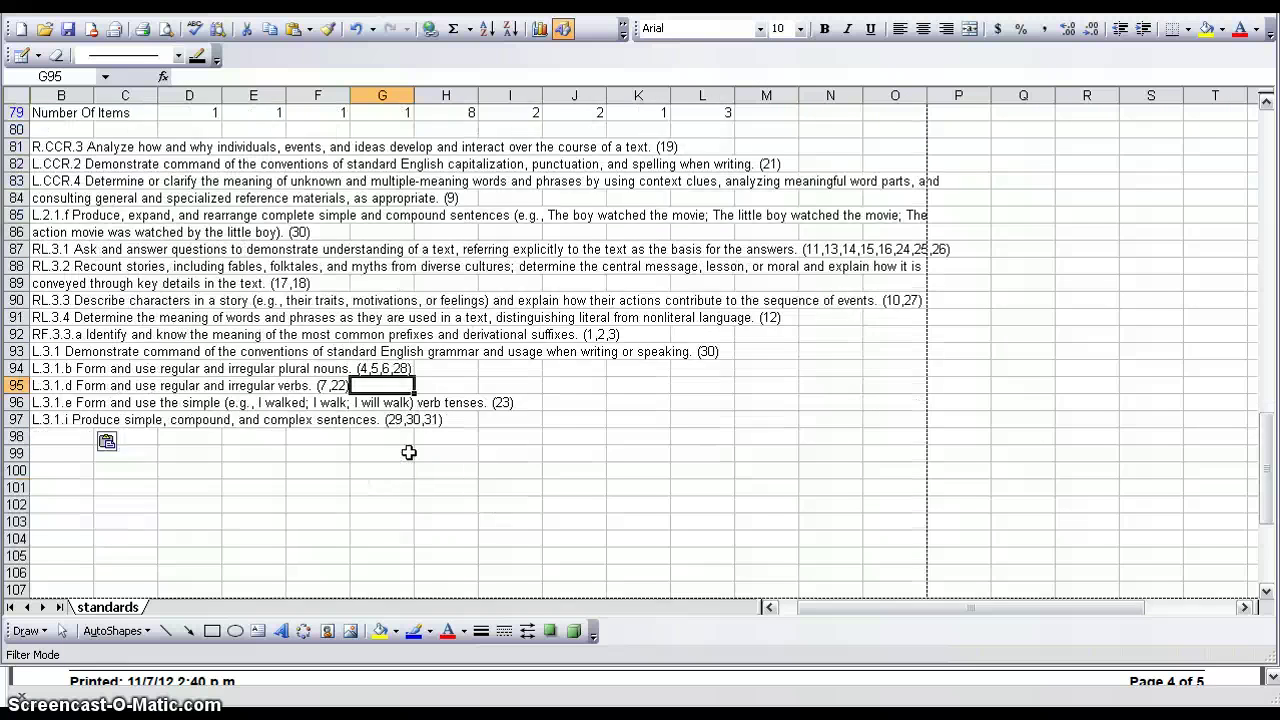
Switch to Firefox and copy the remaining standard descriptions, L.3.5.a through L.7.1.b, from page 5 of the PDF report.
{"action": "scroll", "coordinate": [408, 455], "scroll_direction": "up", "scroll_amount": 4}
{"action": "scroll", "coordinate": [408, 453], "scroll_direction": "up", "scroll_amount": 4}
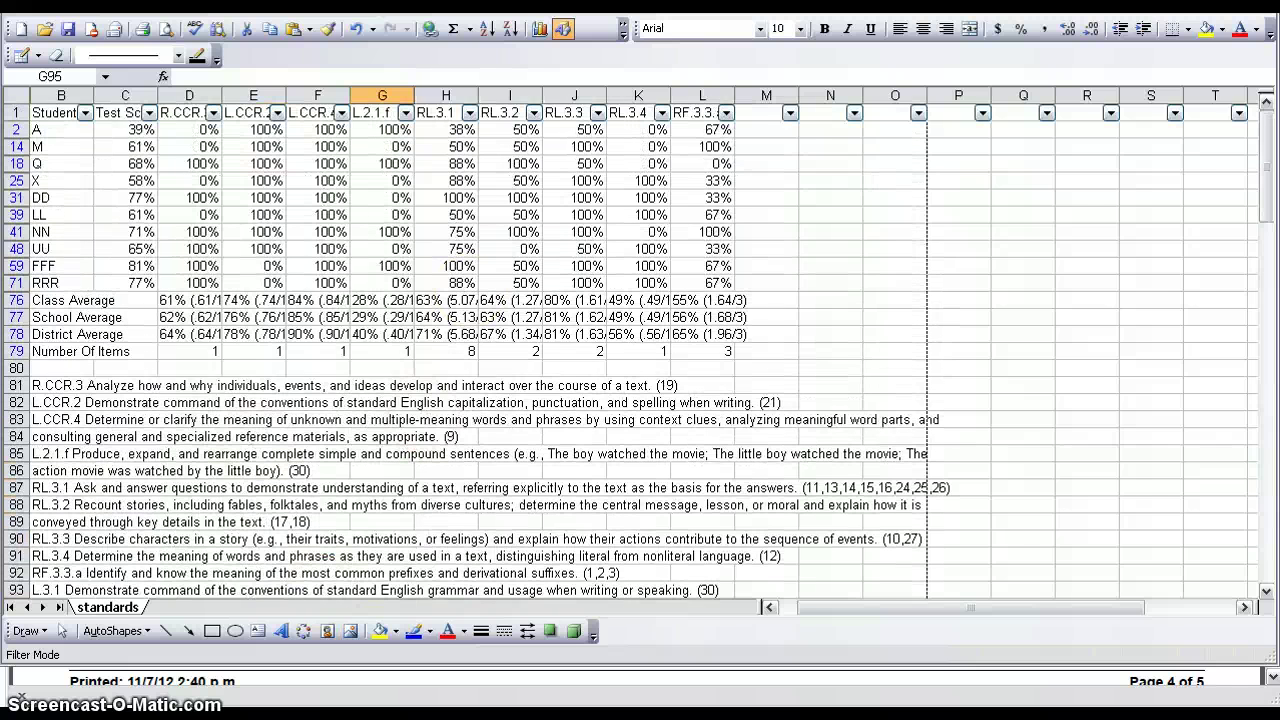
{"action": "key", "text": "alt+Tab"}
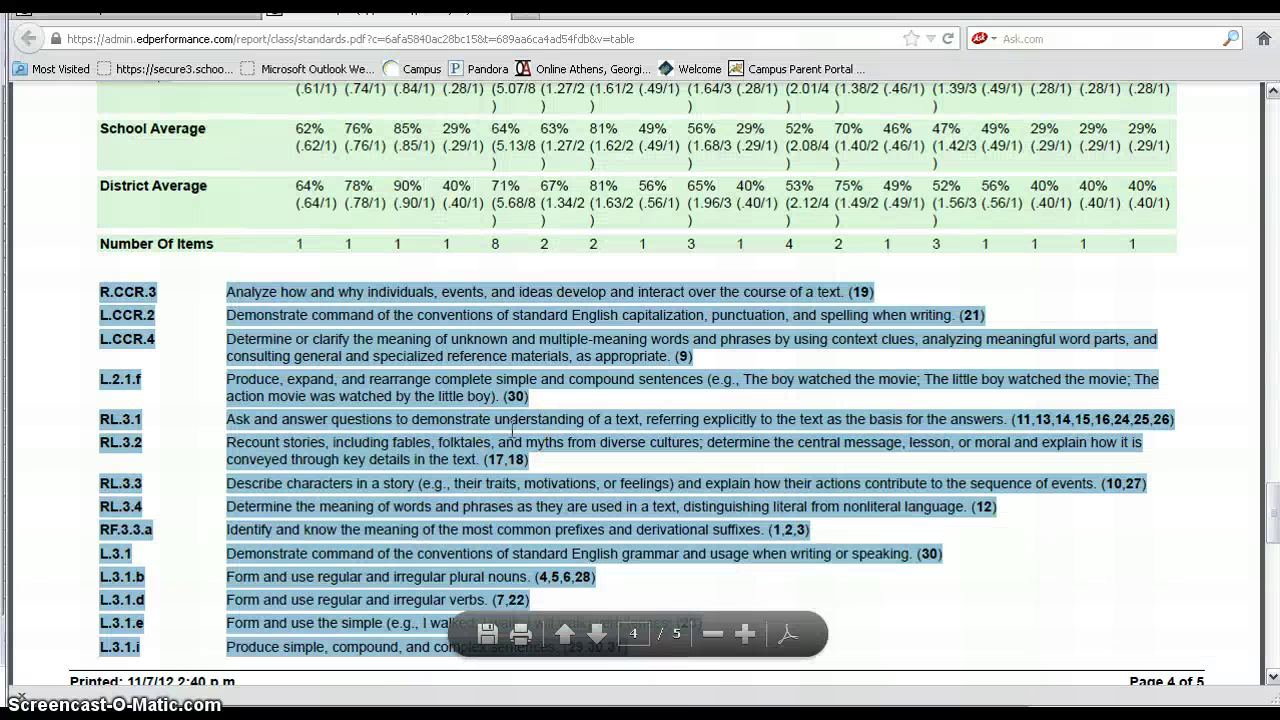
{"action": "scroll", "coordinate": [512, 428], "scroll_direction": "down", "scroll_amount": 5}
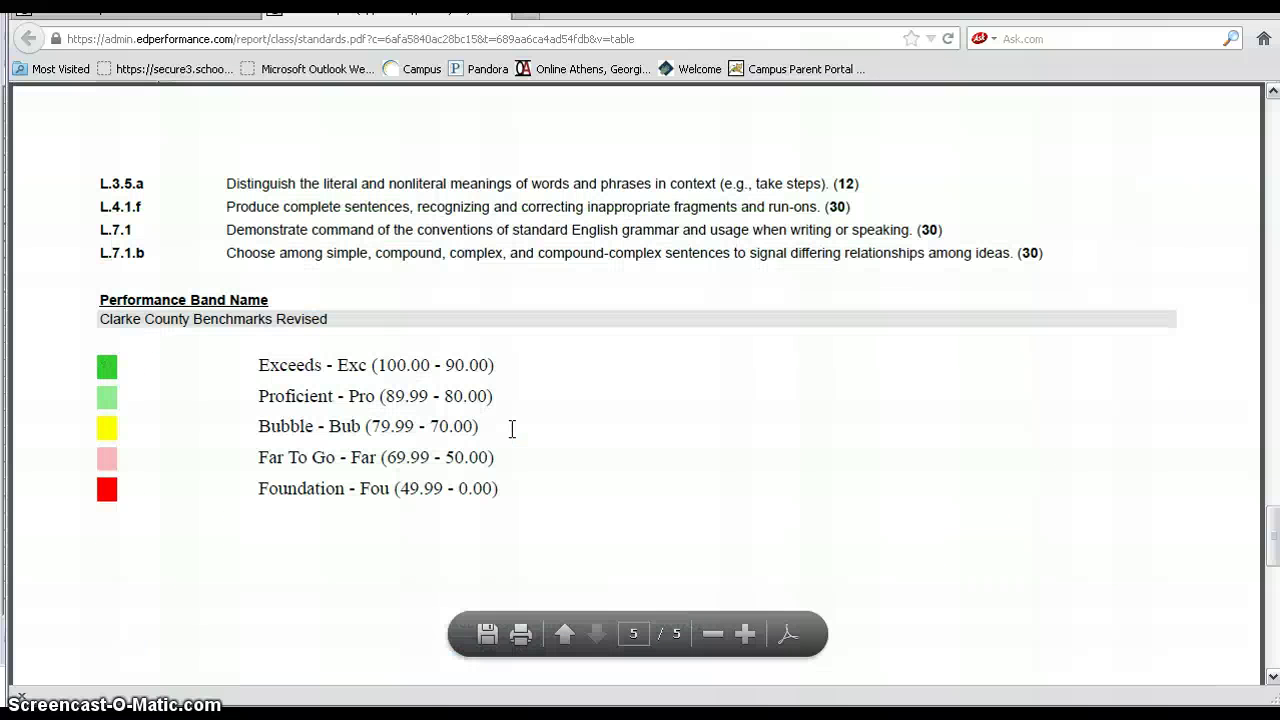
{"action": "left_click_drag", "start_coordinate": [100, 183], "coordinate": [1056, 256]}
{"action": "right_click", "coordinate": [500, 248]}
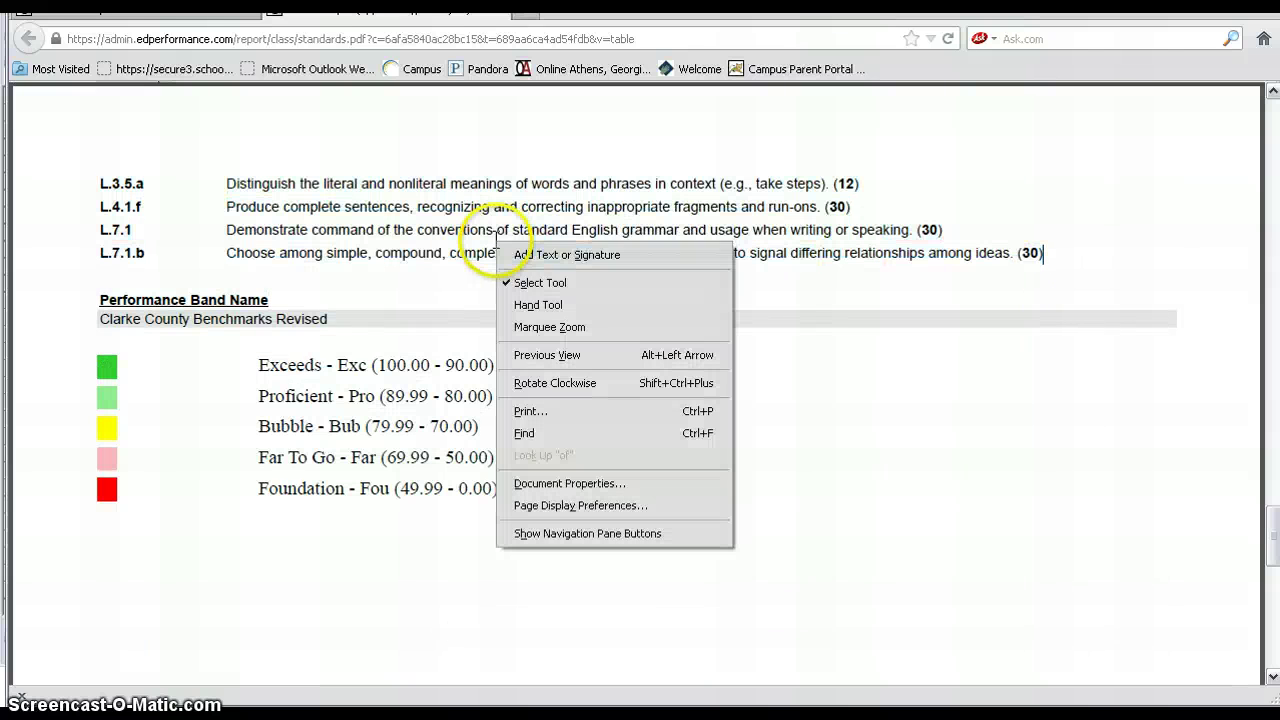
{"action": "left_click", "coordinate": [258, 215]}
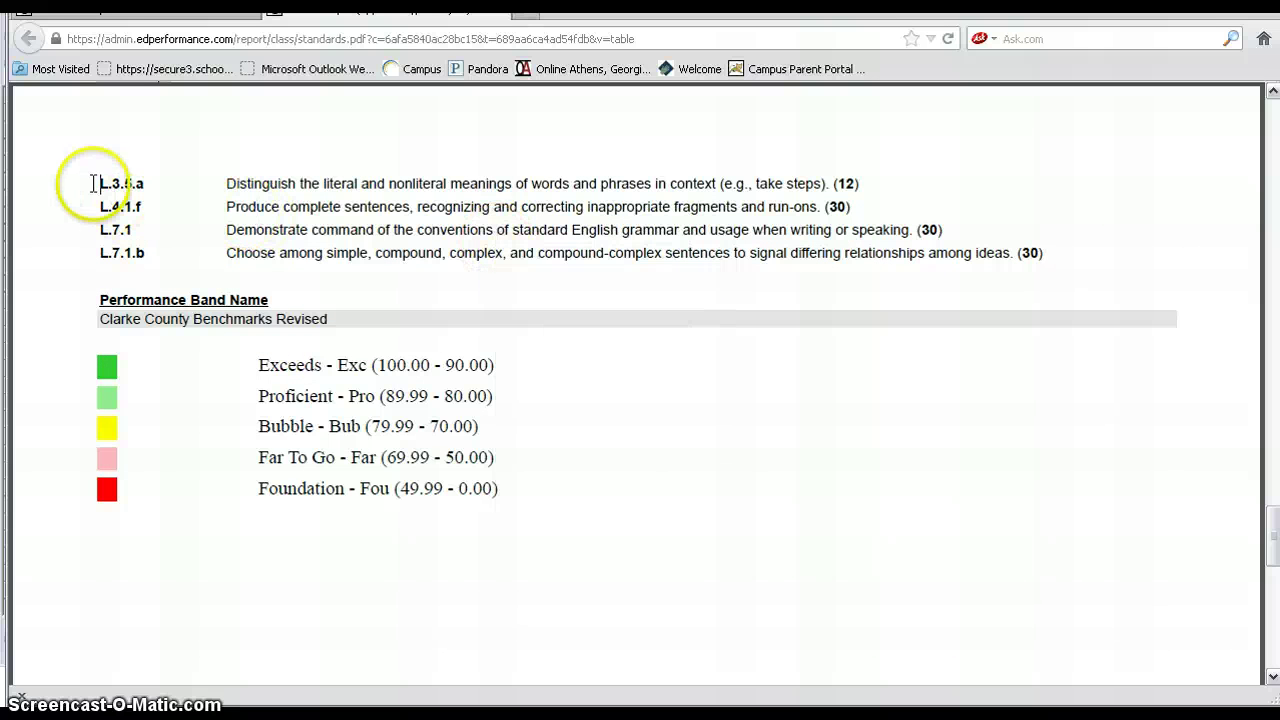
{"action": "left_click_drag", "start_coordinate": [98, 180], "coordinate": [1048, 256]}
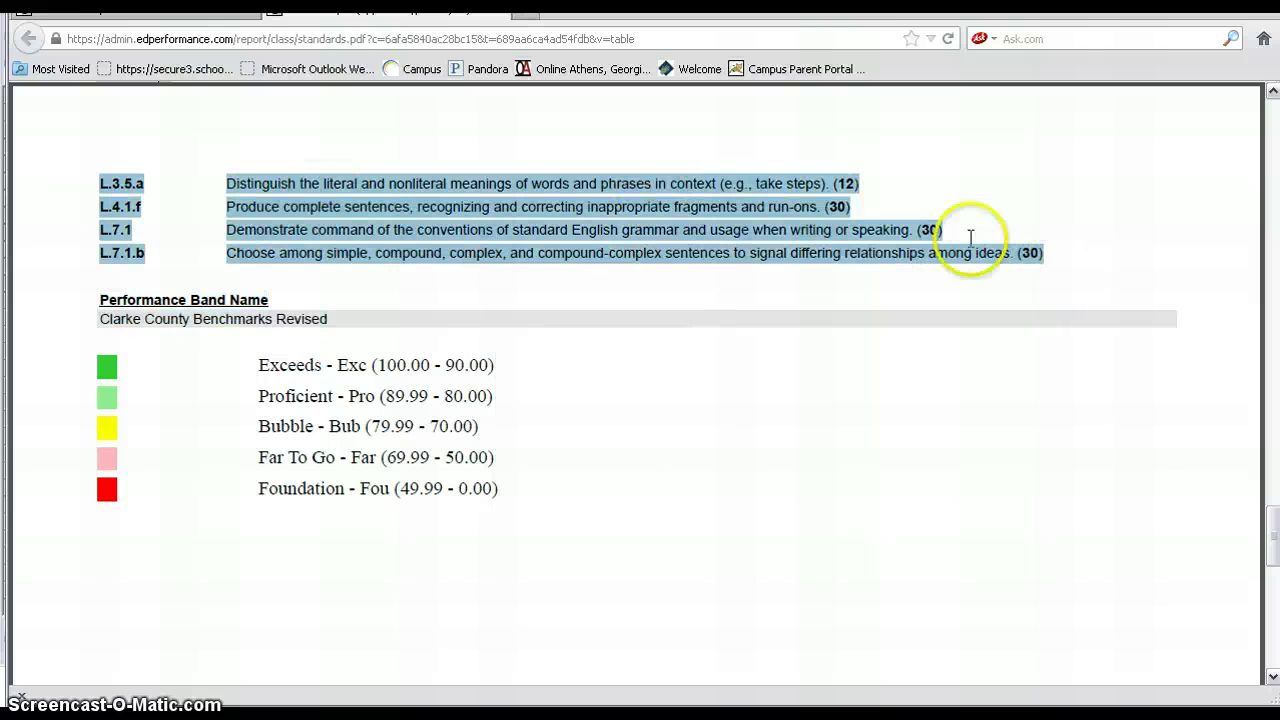
{"action": "right_click", "coordinate": [585, 183]}
{"action": "left_click", "coordinate": [600, 189]}
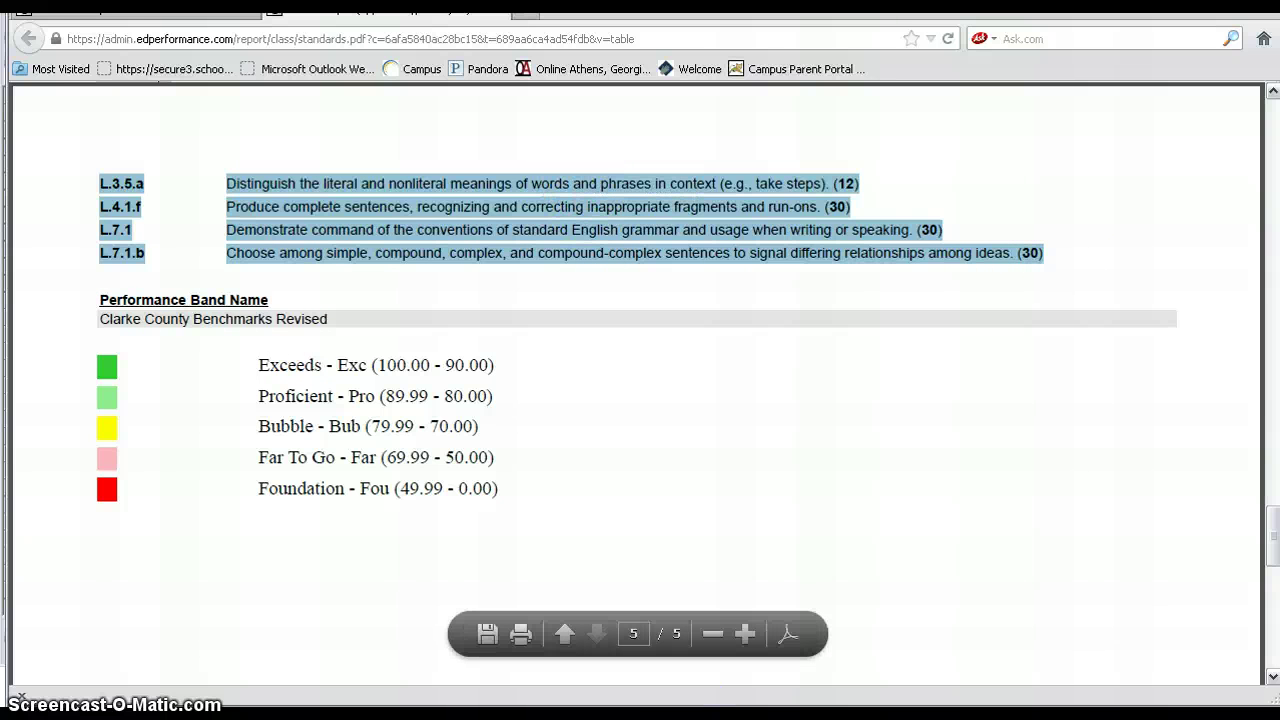
Switch back to Excel and paste the copied descriptions at B98, directly below the L.3.1.i description.
{"action": "key", "text": "alt+Tab"}
{"action": "scroll", "coordinate": [467, 467], "scroll_direction": "down", "scroll_amount": 5}
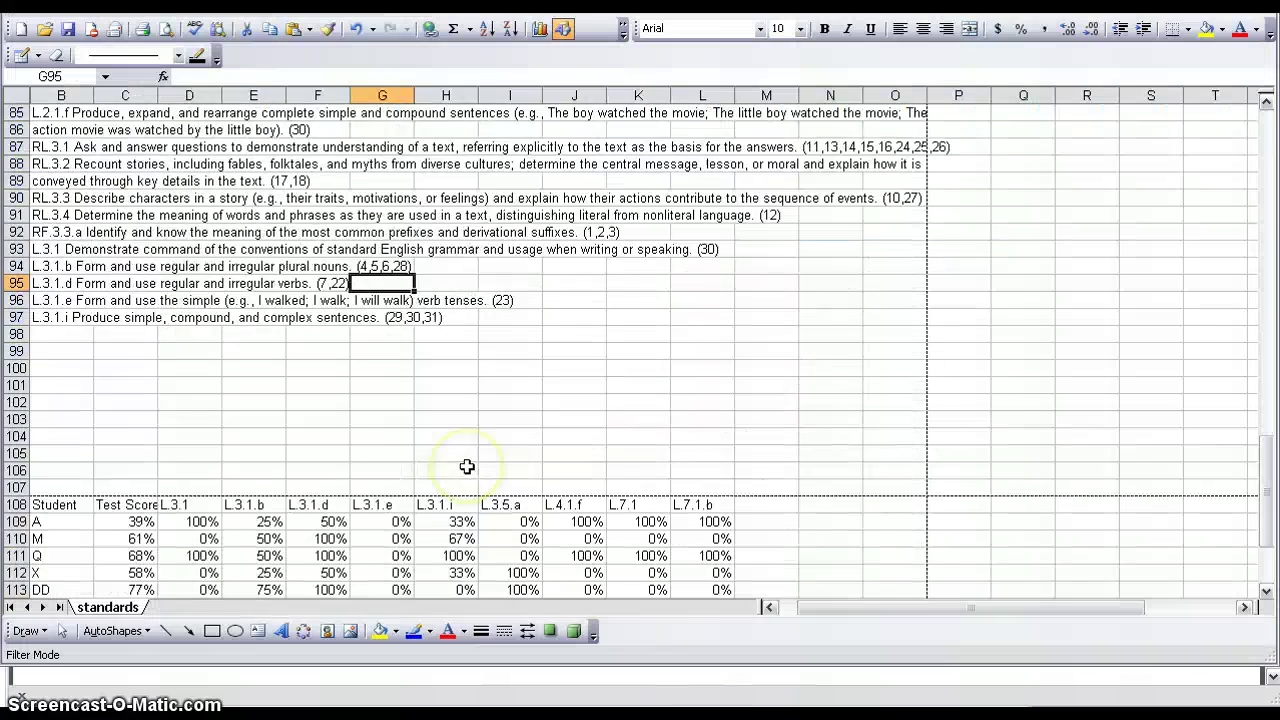
{"action": "scroll", "coordinate": [467, 467], "scroll_direction": "down", "scroll_amount": 2}
{"action": "left_click", "coordinate": [76, 232]}
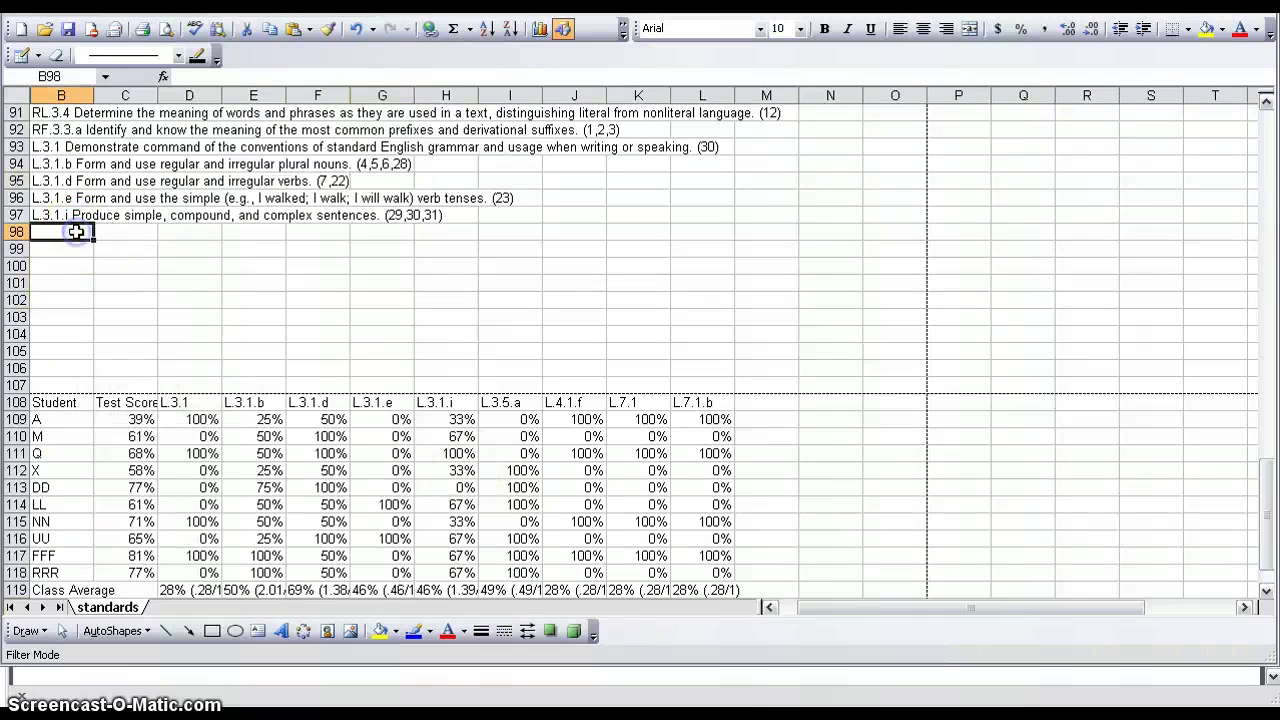
{"action": "right_click", "coordinate": [76, 232]}
{"action": "left_click", "coordinate": [100, 289]}
{"action": "left_click", "coordinate": [245, 348]}
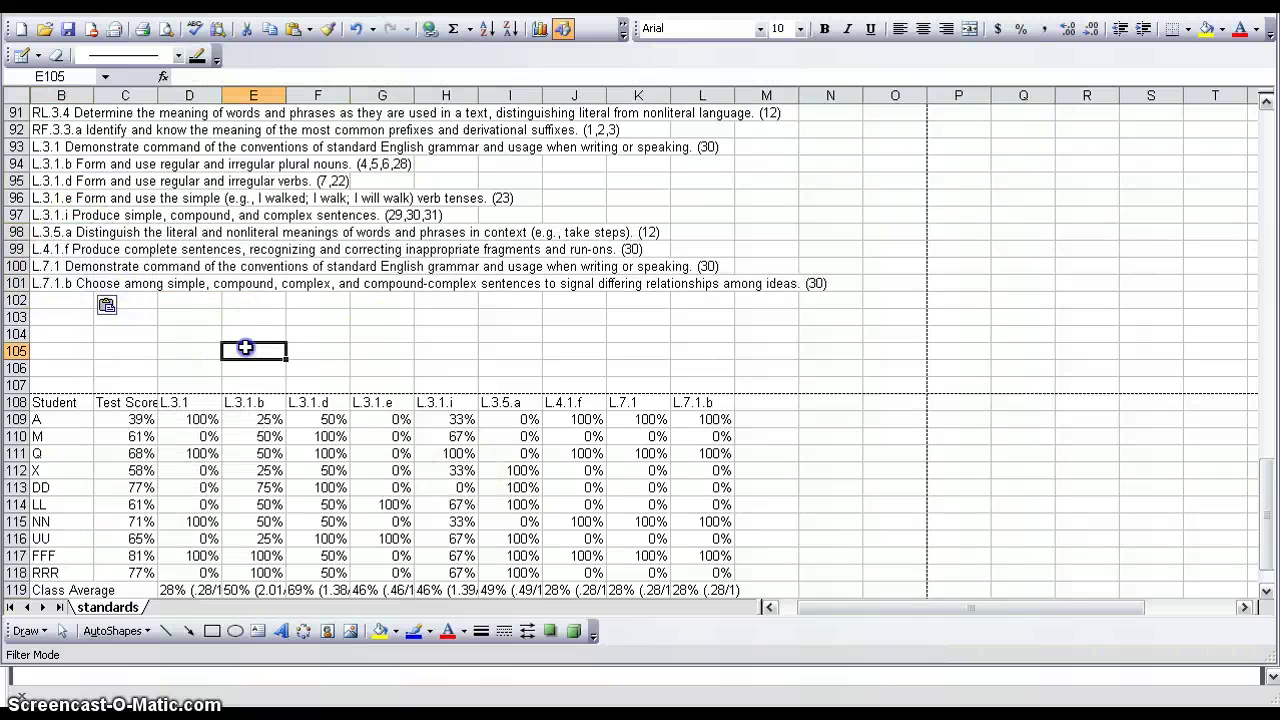
Cut the trailing word "and" from the L.CCR.4 description in B83, which runs past the page break.
{"action": "scroll", "coordinate": [384, 340], "scroll_direction": "up", "scroll_amount": 5}
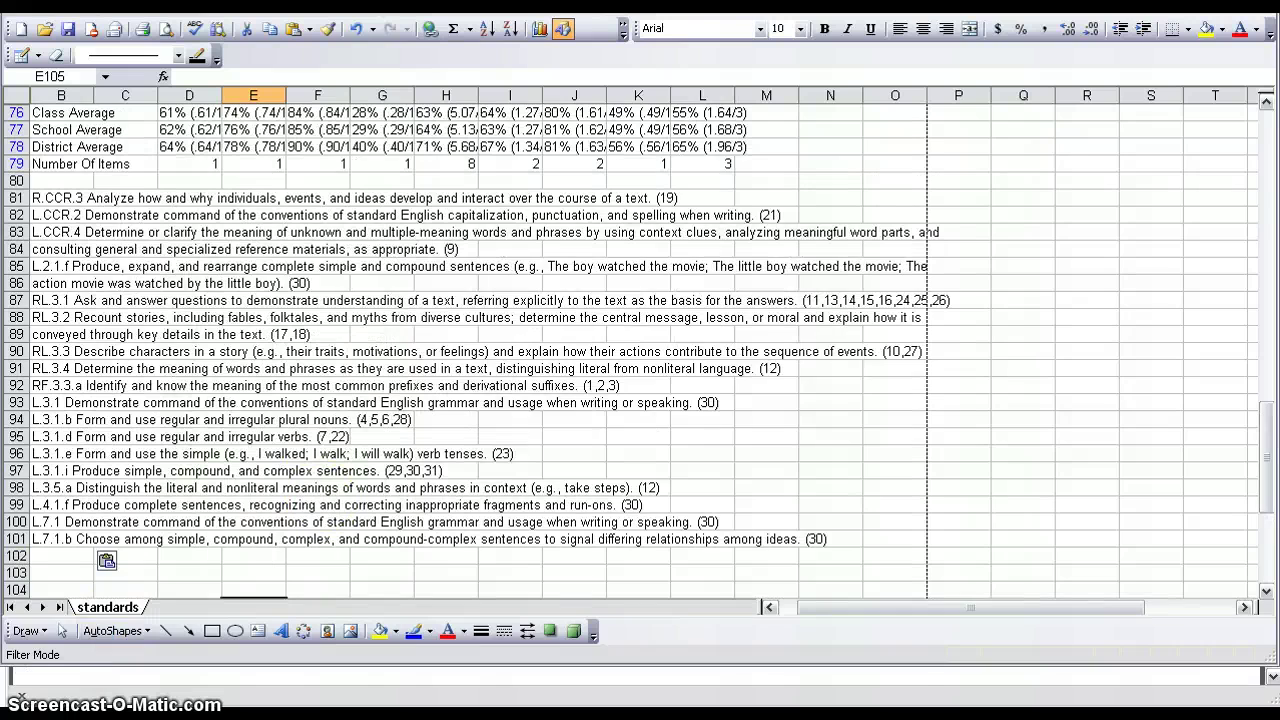
{"action": "scroll", "coordinate": [414, 466], "scroll_direction": "up", "scroll_amount": 4}
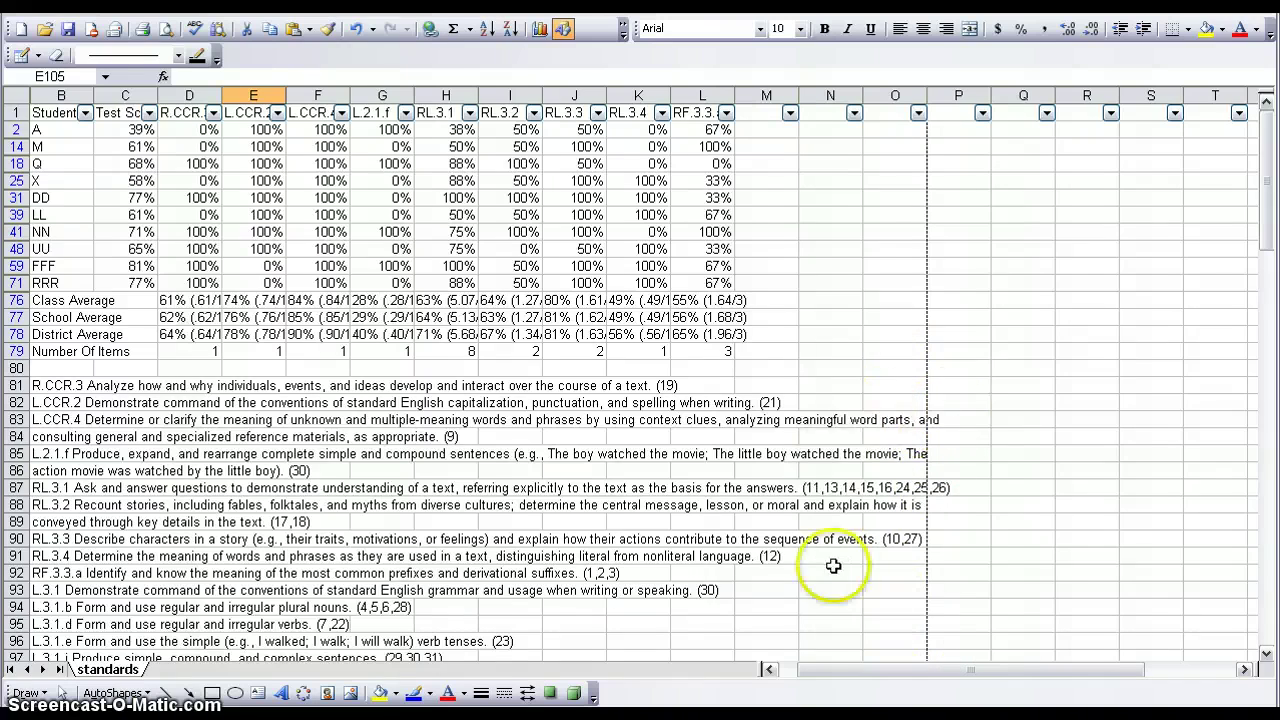
{"action": "scroll", "coordinate": [650, 525], "scroll_direction": "down", "scroll_amount": 3}
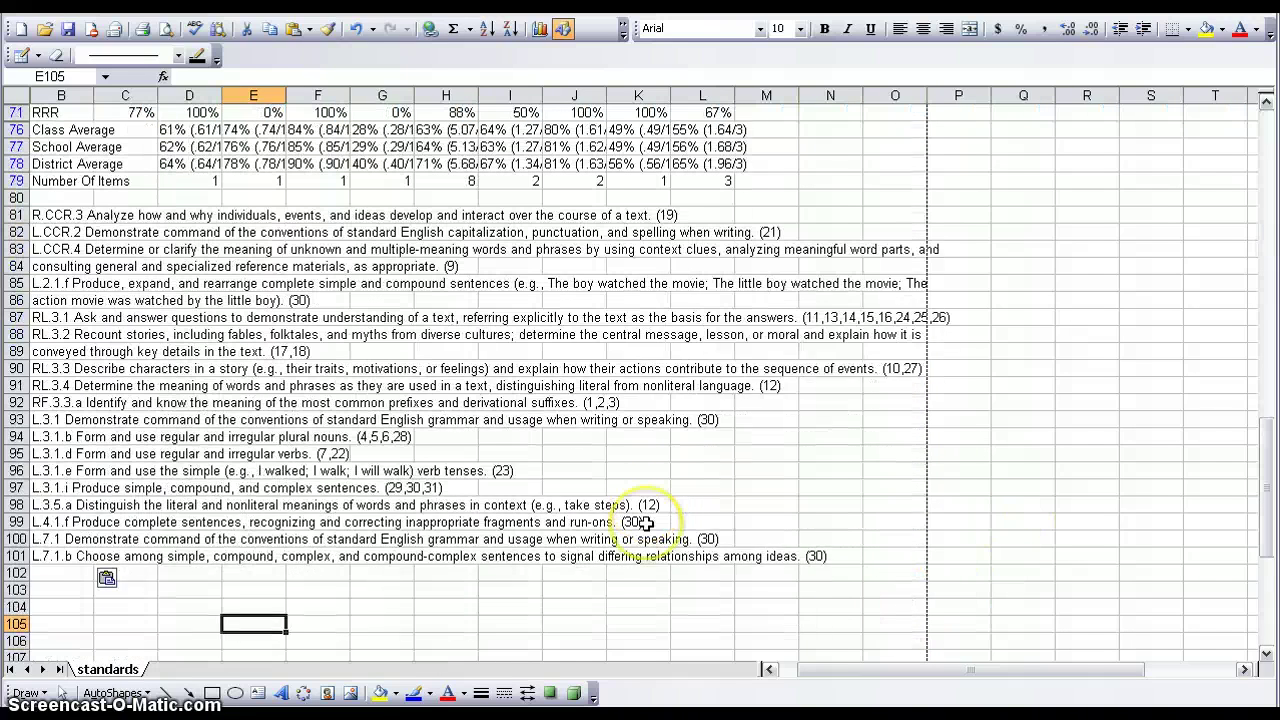
{"action": "scroll", "coordinate": [636, 523], "scroll_direction": "up", "scroll_amount": 1}
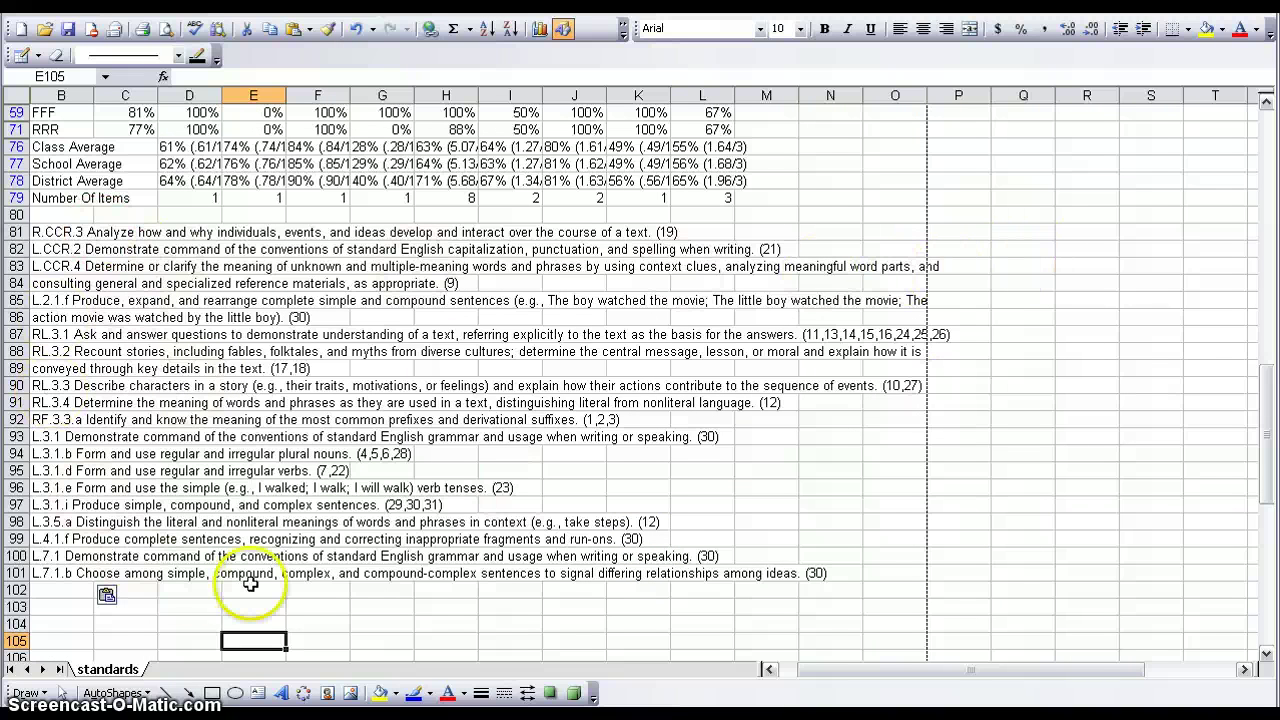
{"action": "left_click", "coordinate": [58, 266]}
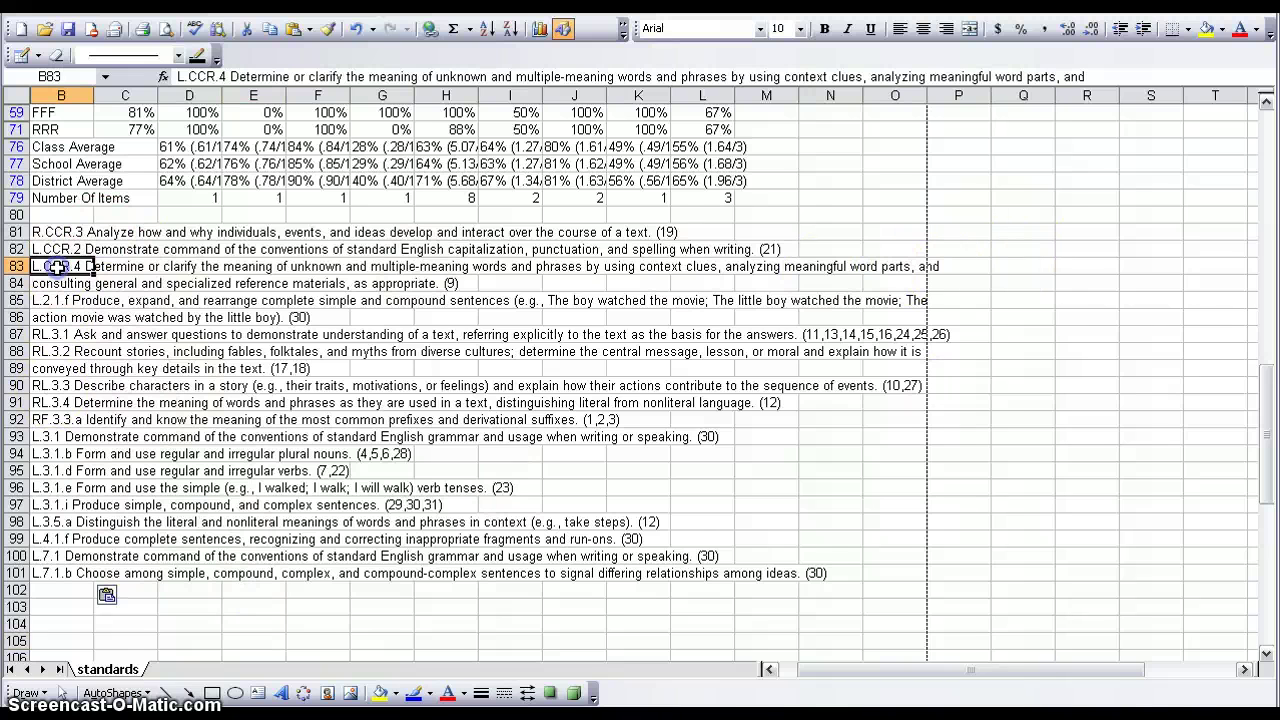
{"action": "left_click", "coordinate": [57, 268]}
{"action": "left_click", "coordinate": [919, 268]}
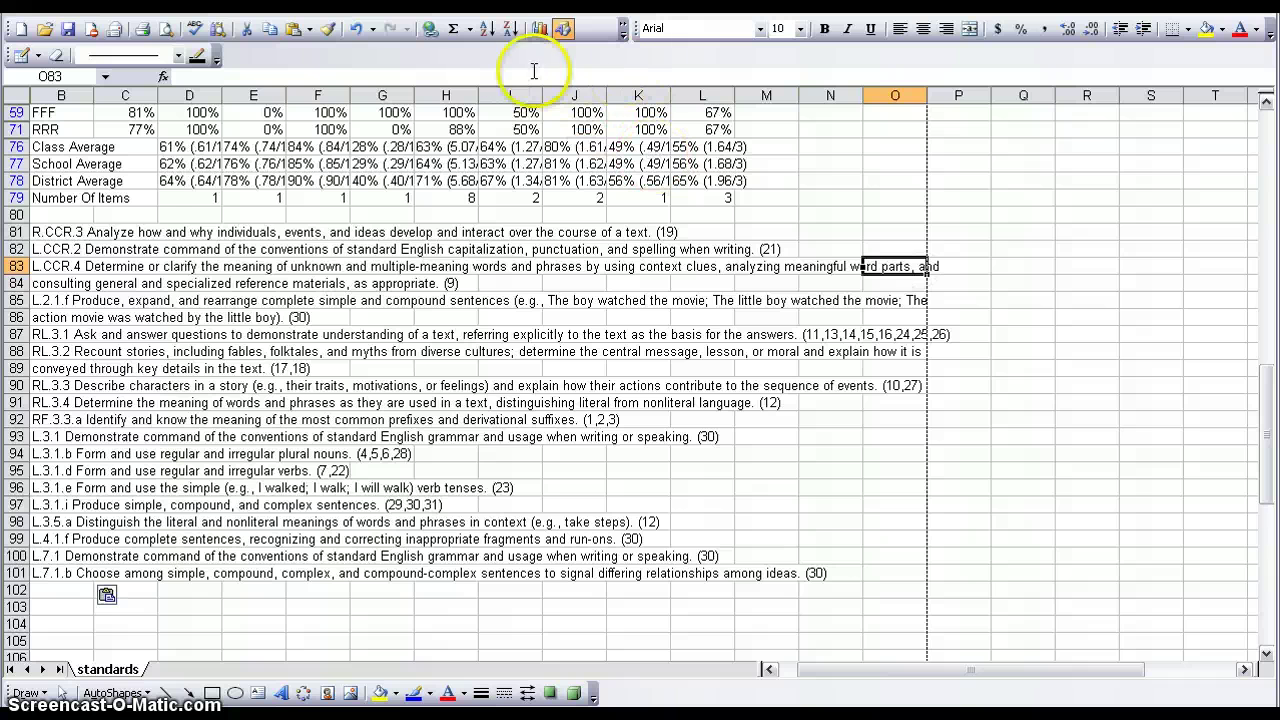
{"action": "left_click", "coordinate": [58, 268]}
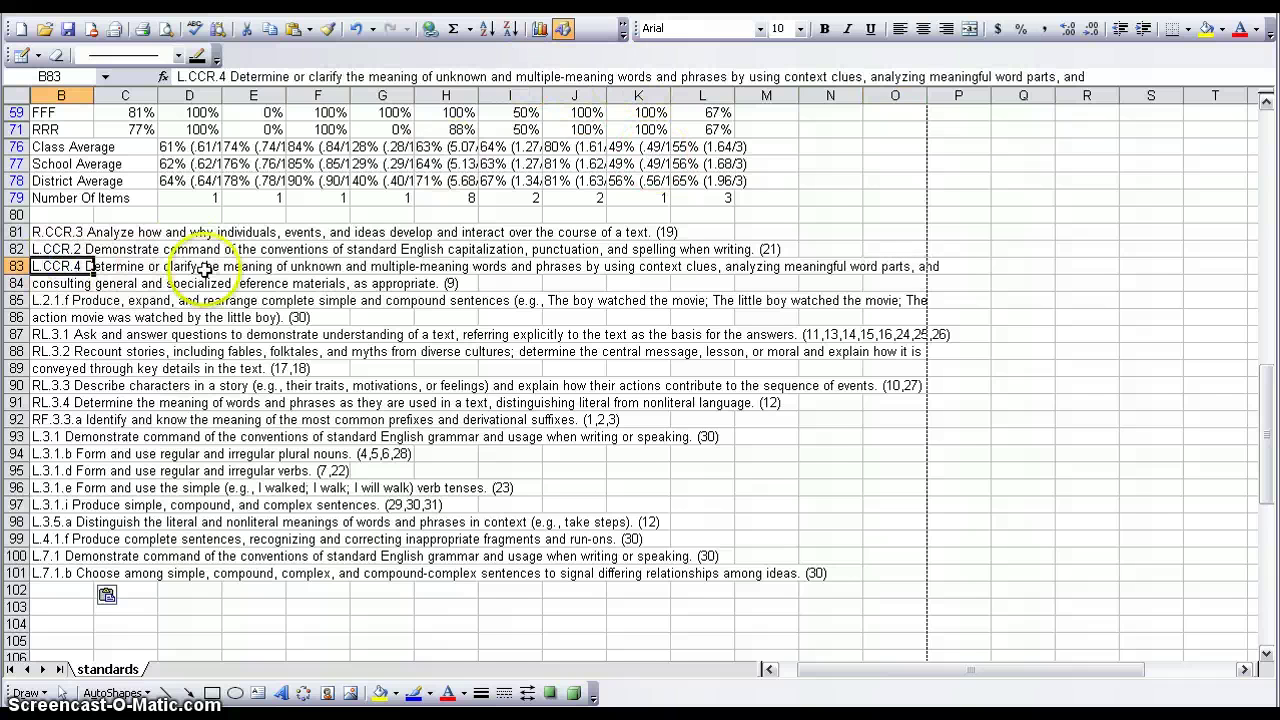
{"action": "double_click", "coordinate": [1084, 76]}
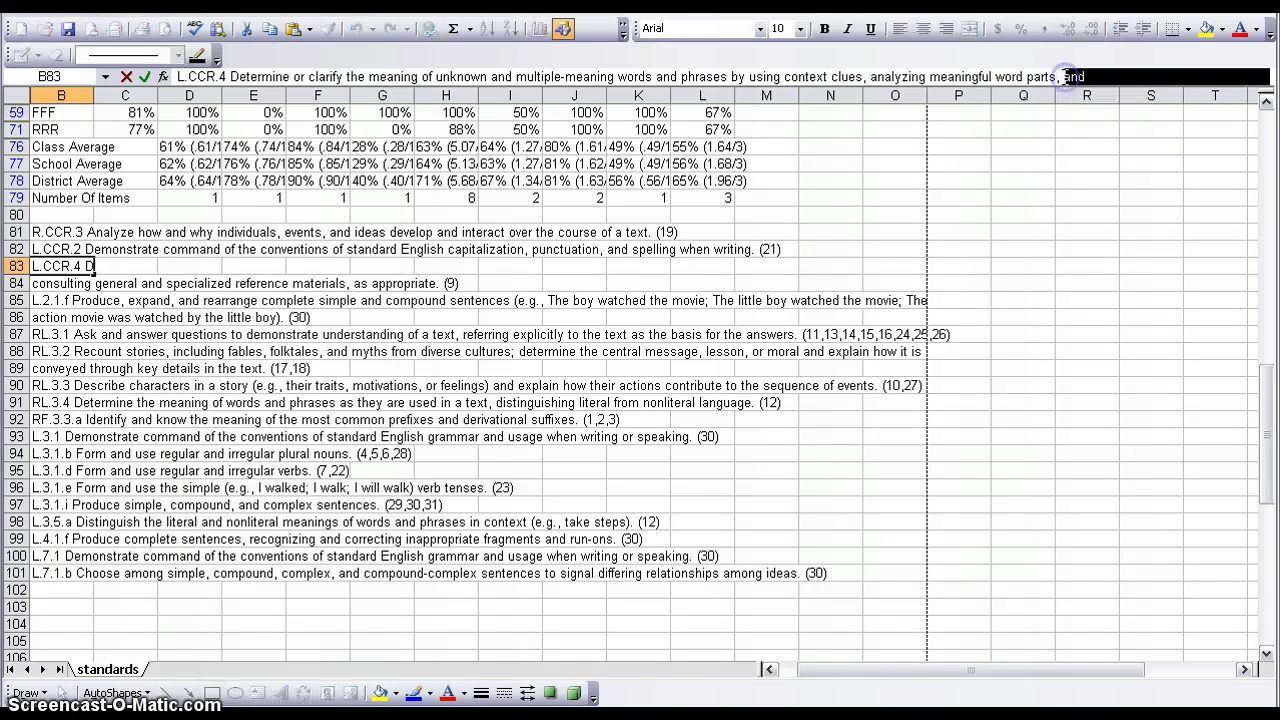
{"action": "right_click", "coordinate": [1068, 77]}
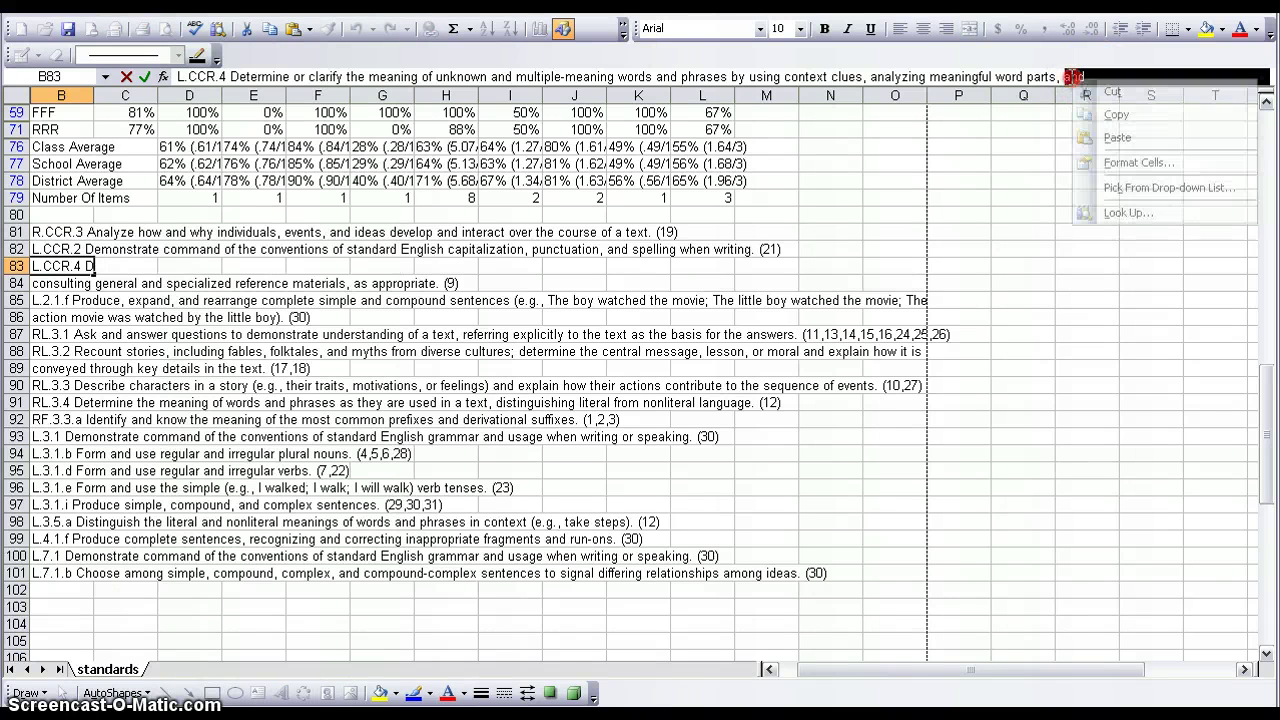
{"action": "left_click", "coordinate": [1111, 92]}
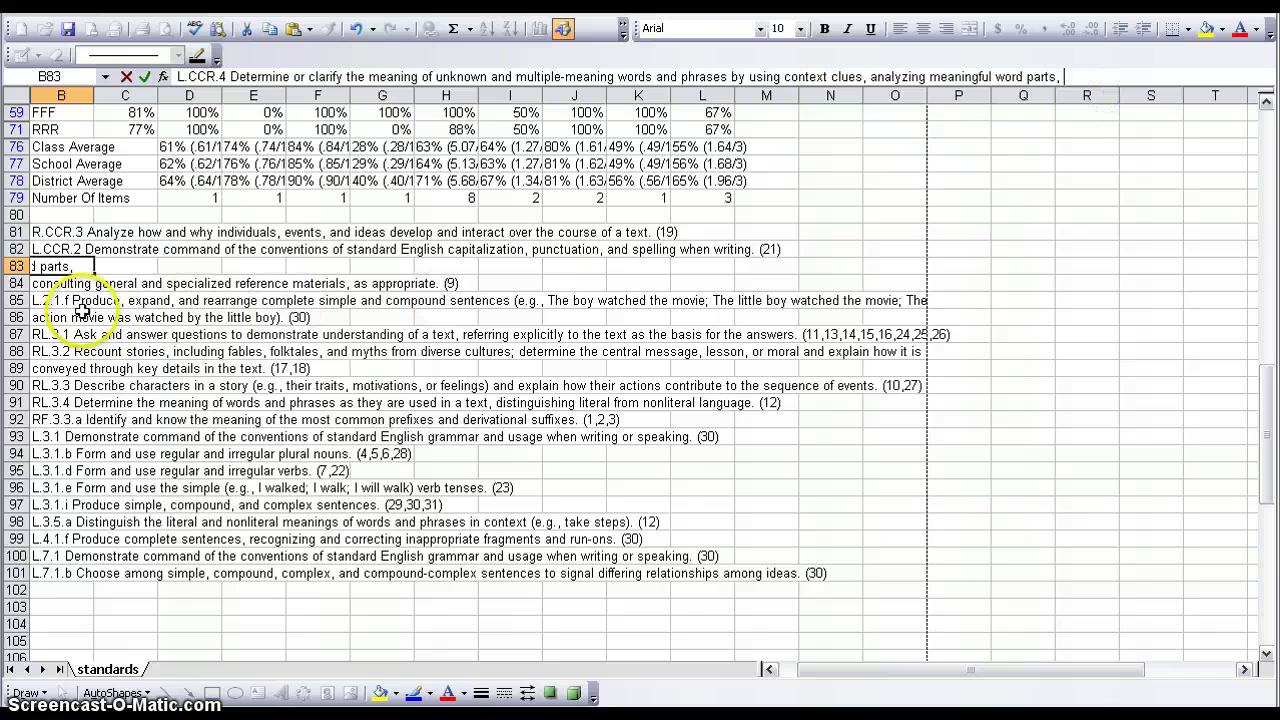
Paste "and" with a space after it at the beginning of the L.CCR.4 continuation text in B84.
{"action": "left_click", "coordinate": [47, 298]}
{"action": "left_click", "coordinate": [47, 285]}
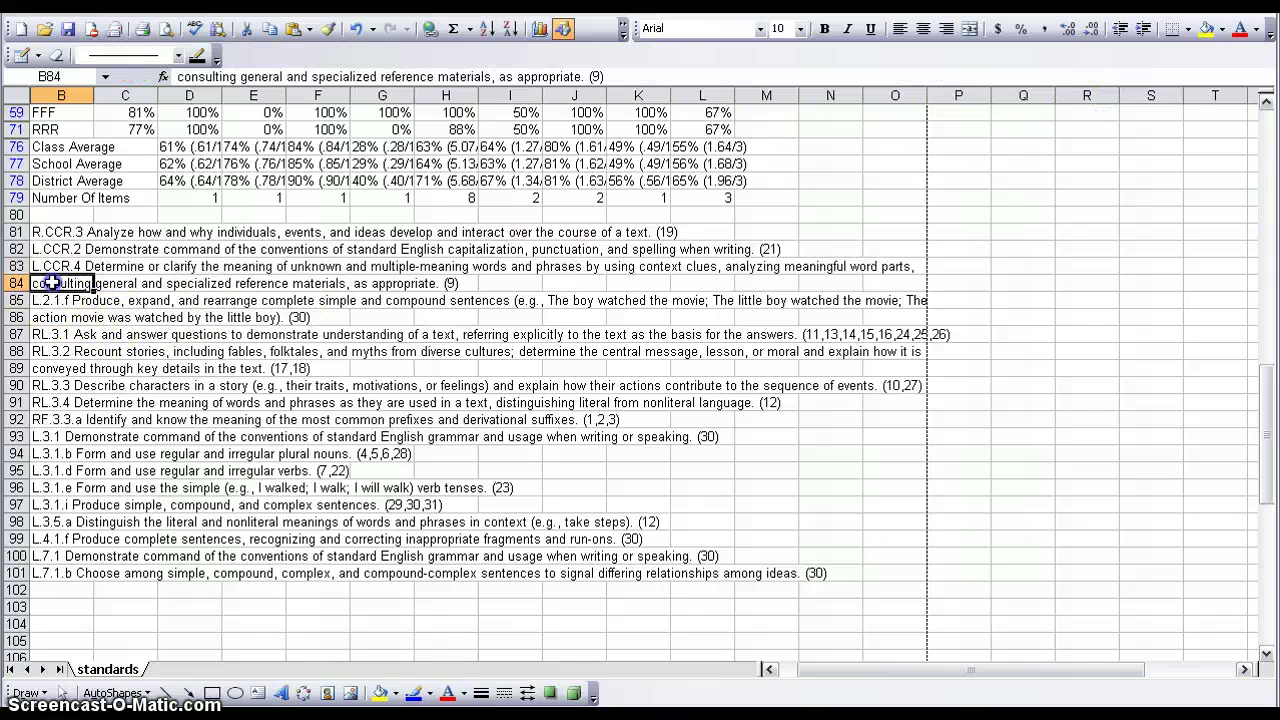
{"action": "left_click", "coordinate": [181, 77]}
{"action": "double_click", "coordinate": [181, 77]}
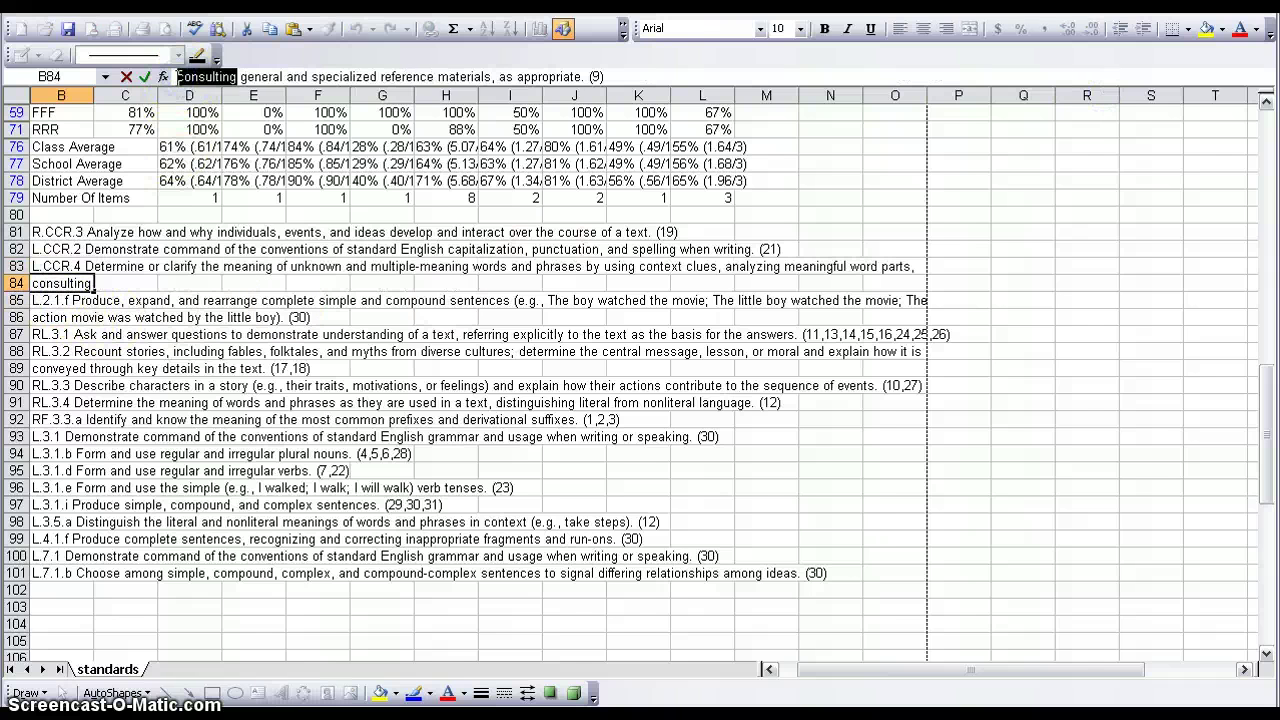
{"action": "right_click", "coordinate": [177, 77]}
{"action": "left_click", "coordinate": [203, 134]}
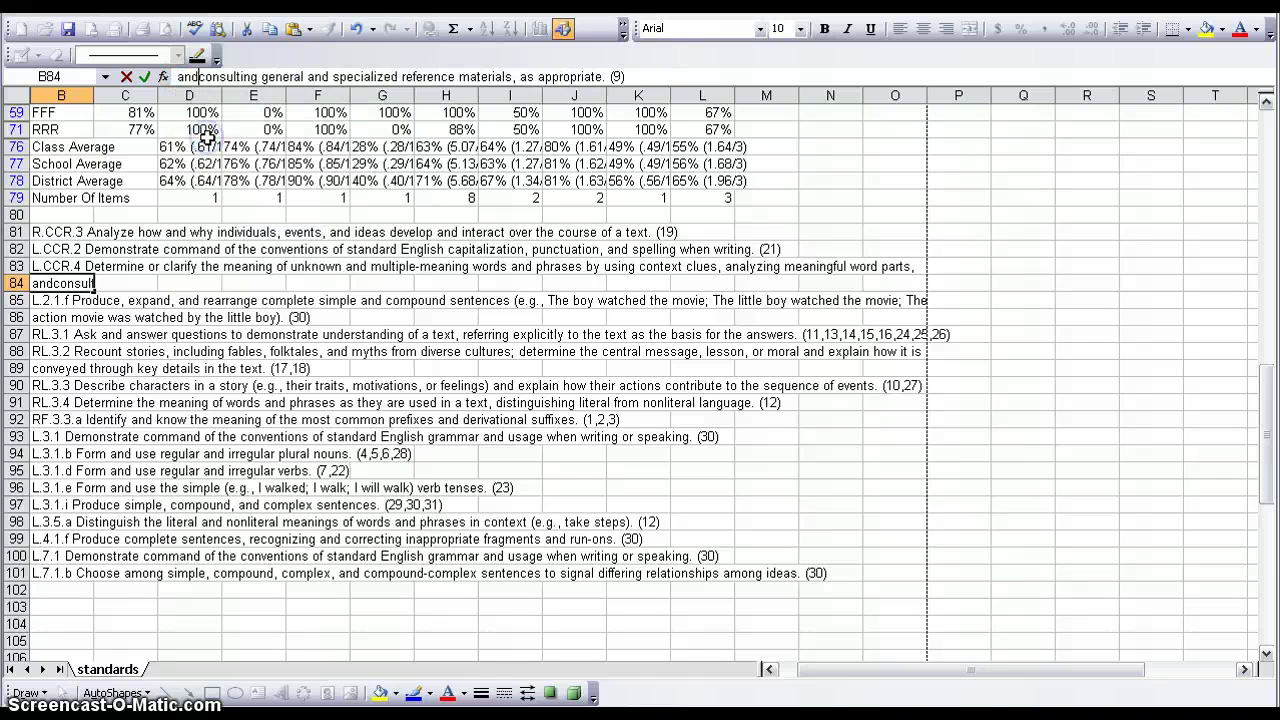
{"action": "key", "text": "Return"}
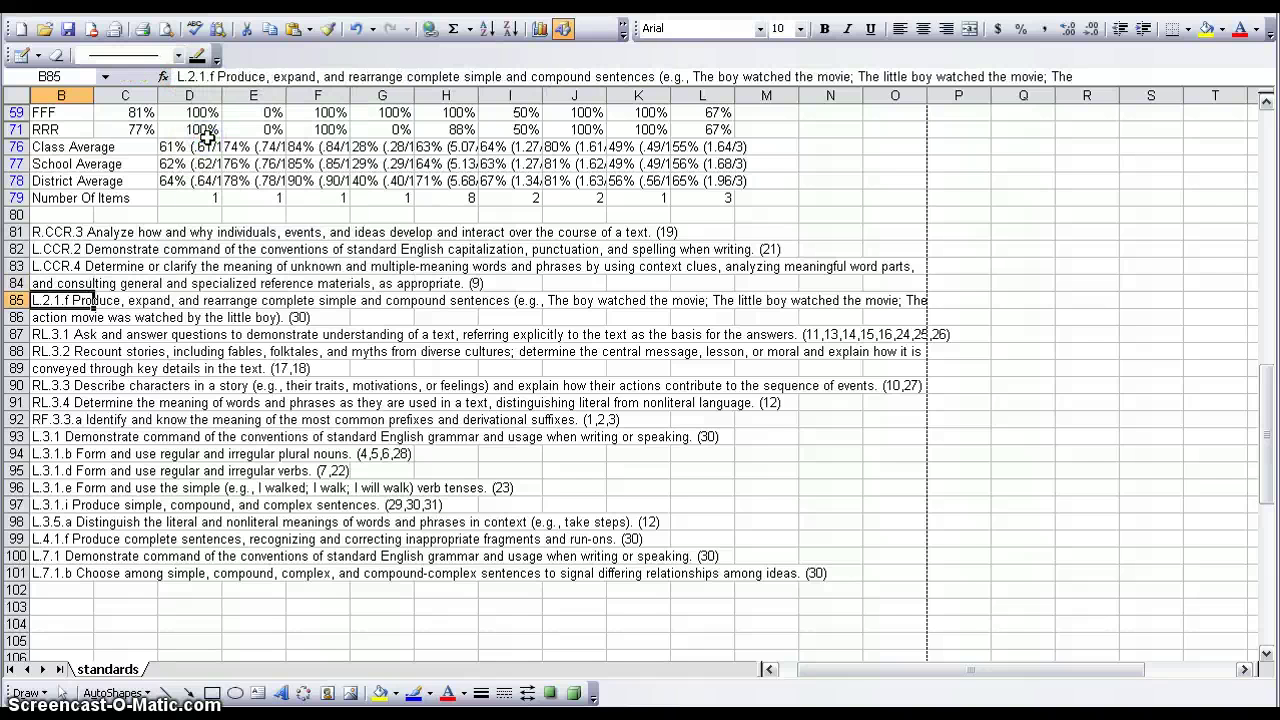
Cut the item numbers "(11,13,14,15,16,24,25,26)" from the end of the RL.3.1 description in B87.
{"action": "left_click", "coordinate": [46, 337]}
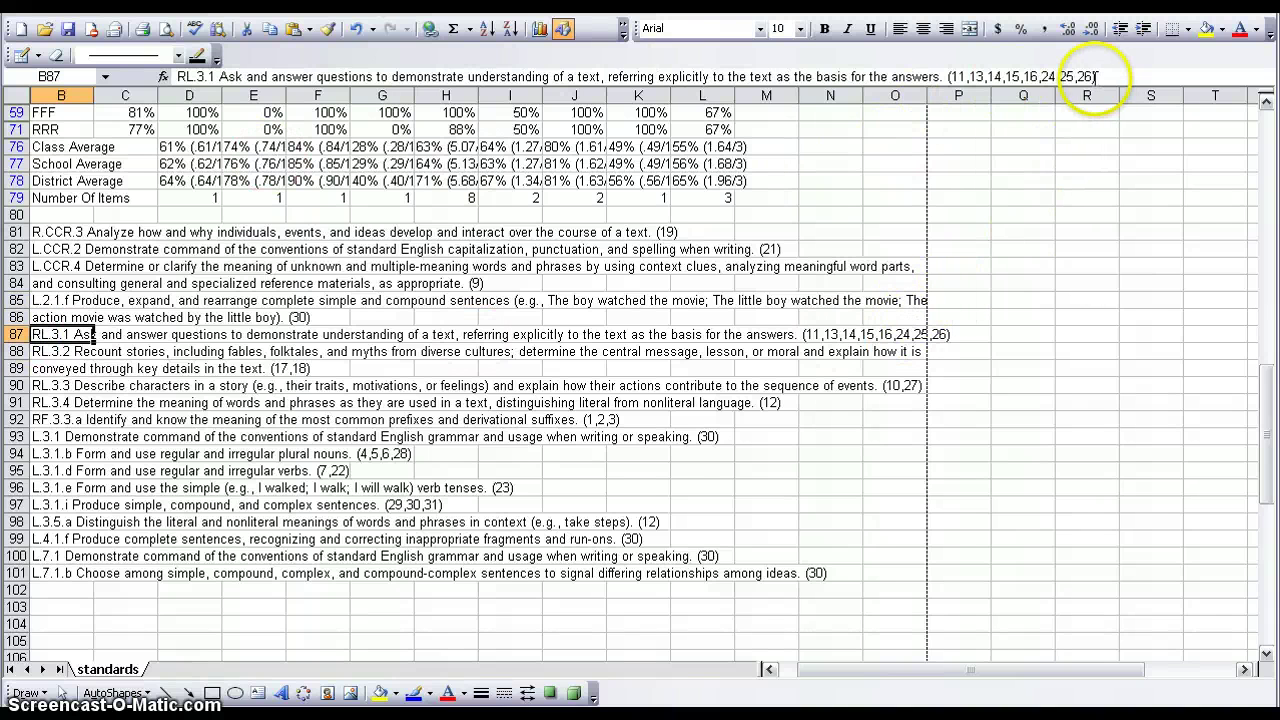
{"action": "left_click_drag", "start_coordinate": [1114, 77], "coordinate": [957, 77]}
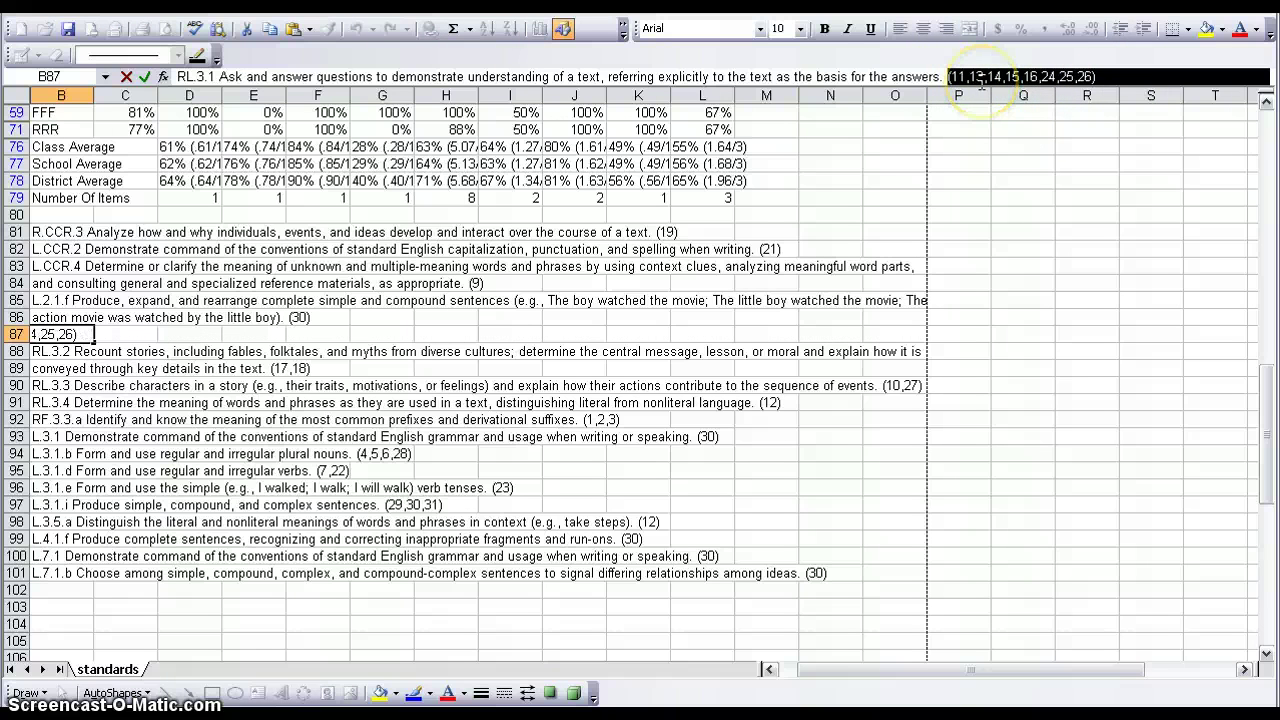
{"action": "key", "text": "ctrl+x"}
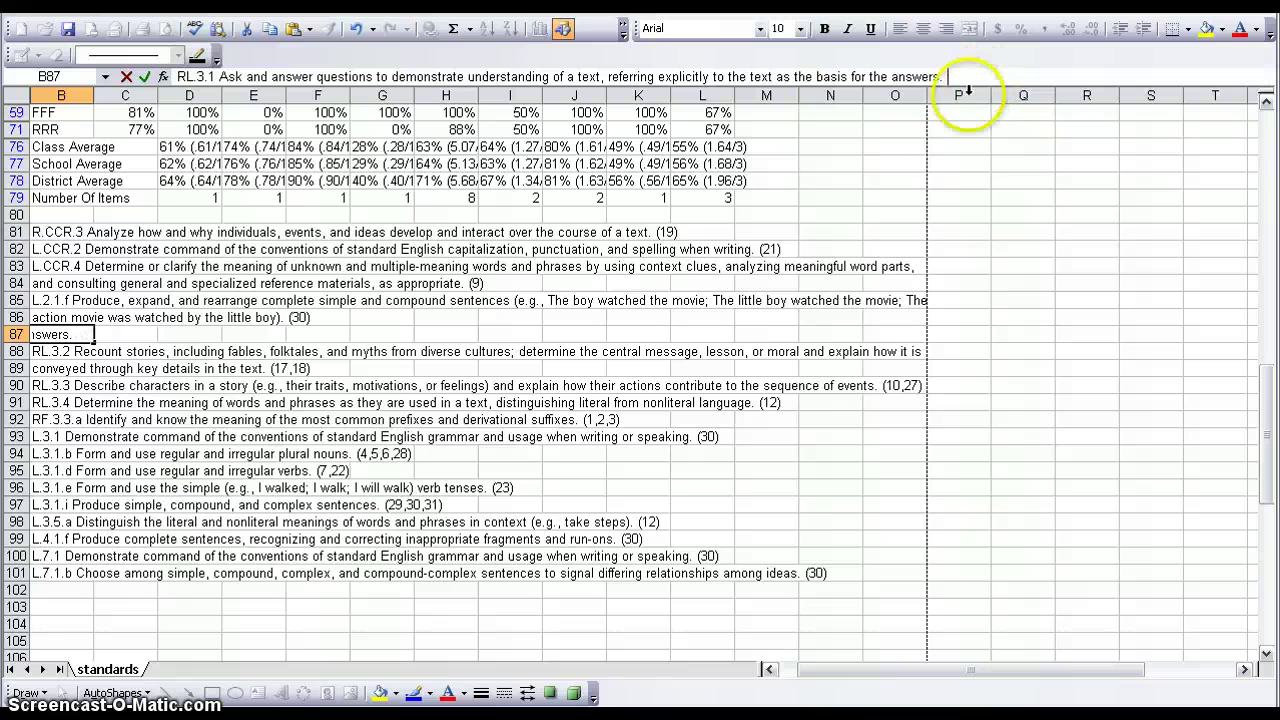
{"action": "left_click", "coordinate": [86, 350]}
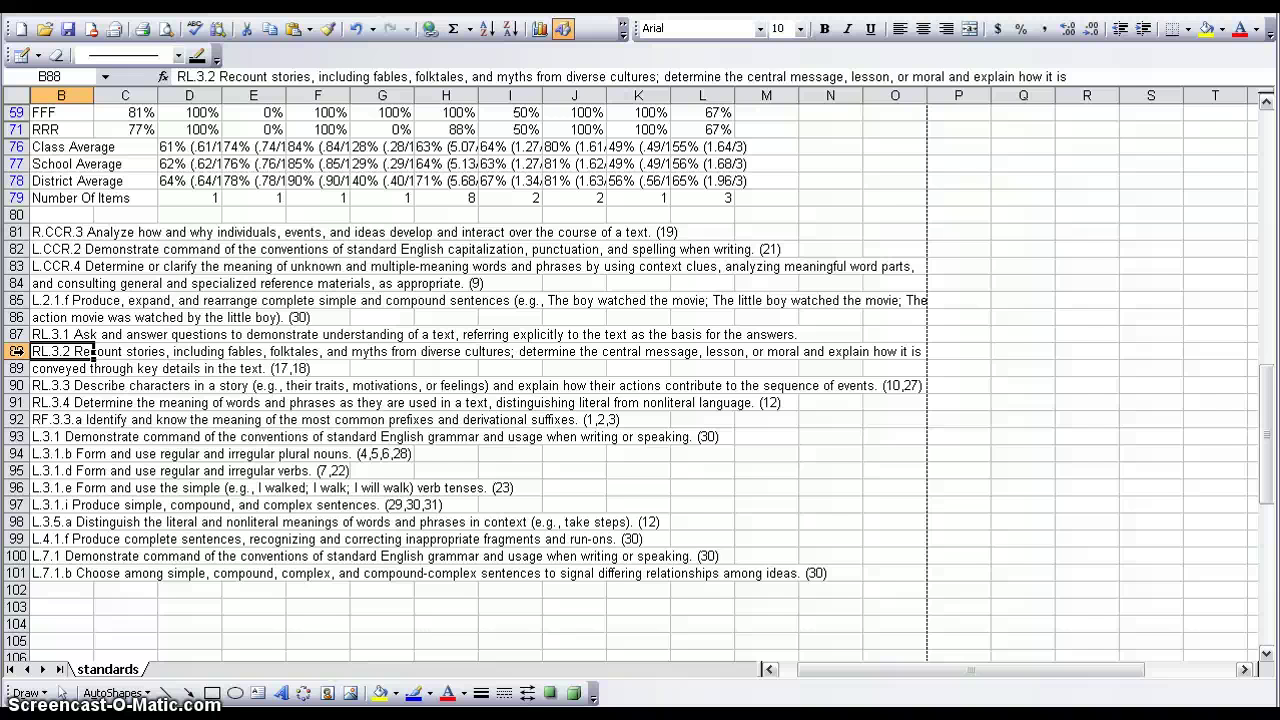
Insert a blank row above the RL.3.2 description and paste the cut item numbers into B88.
{"action": "right_click", "coordinate": [17, 350]}
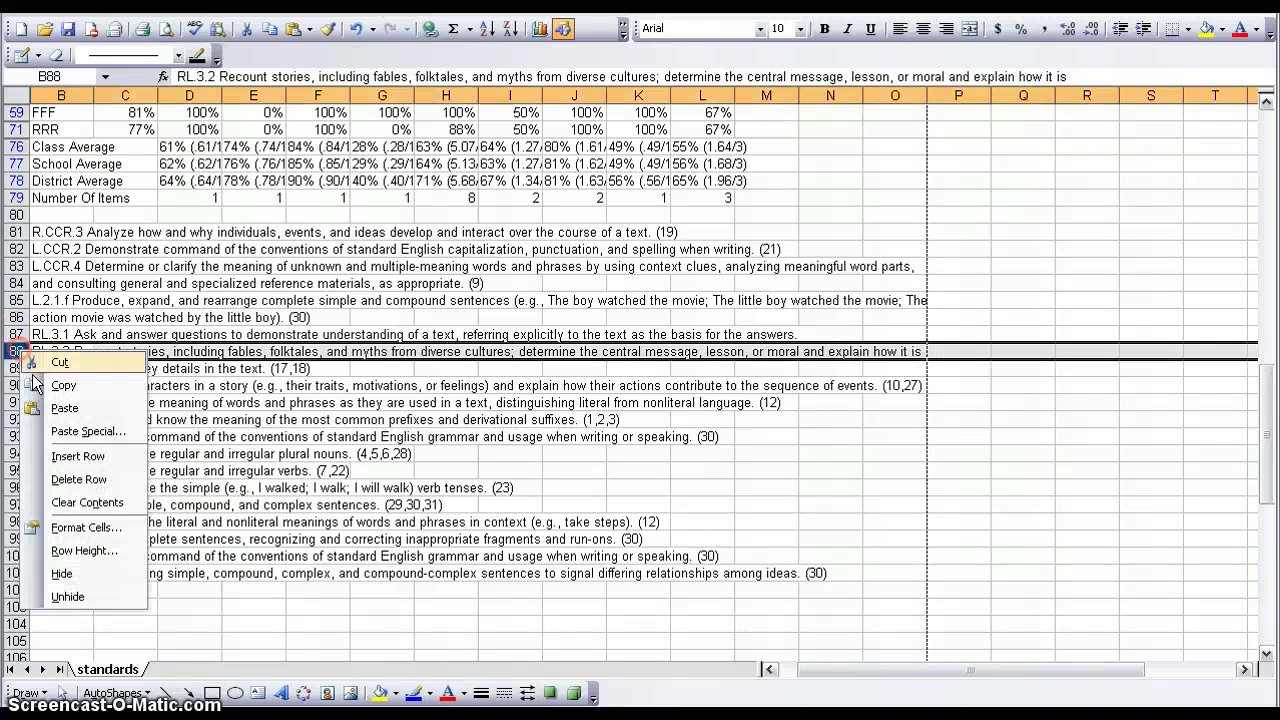
{"action": "left_click", "coordinate": [44, 463]}
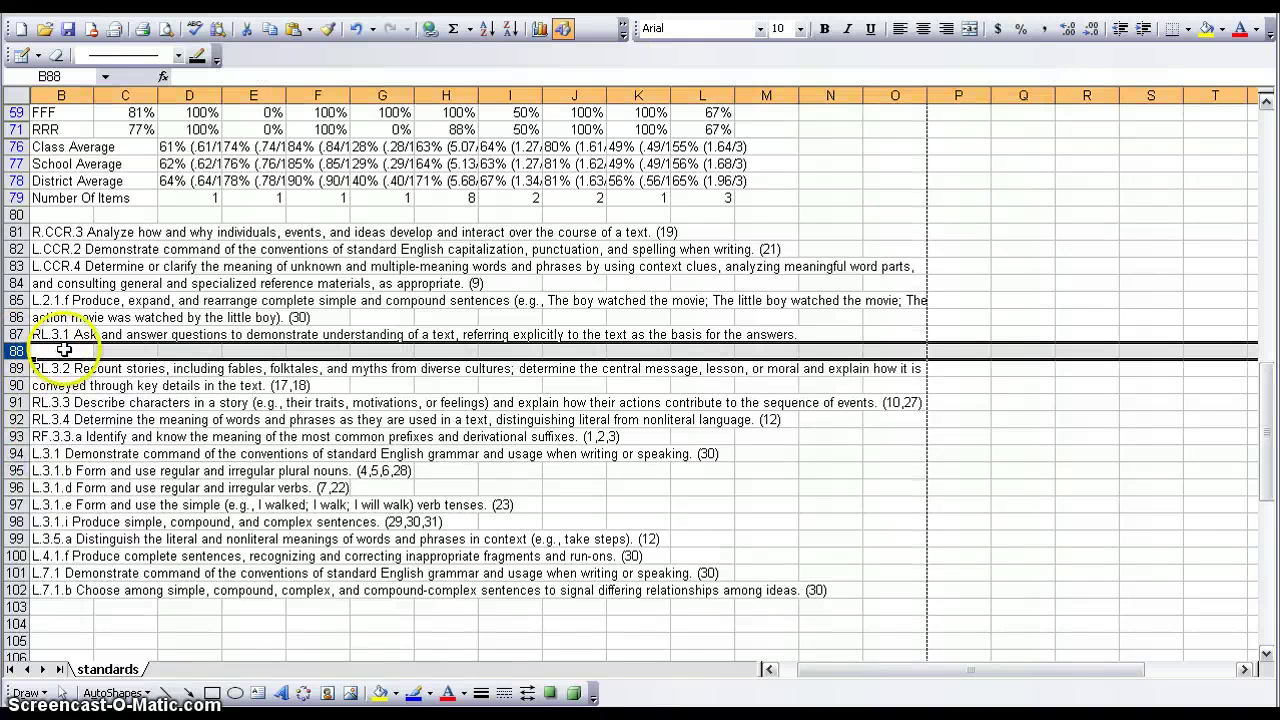
{"action": "left_click", "coordinate": [55, 350]}
{"action": "right_click", "coordinate": [57, 351]}
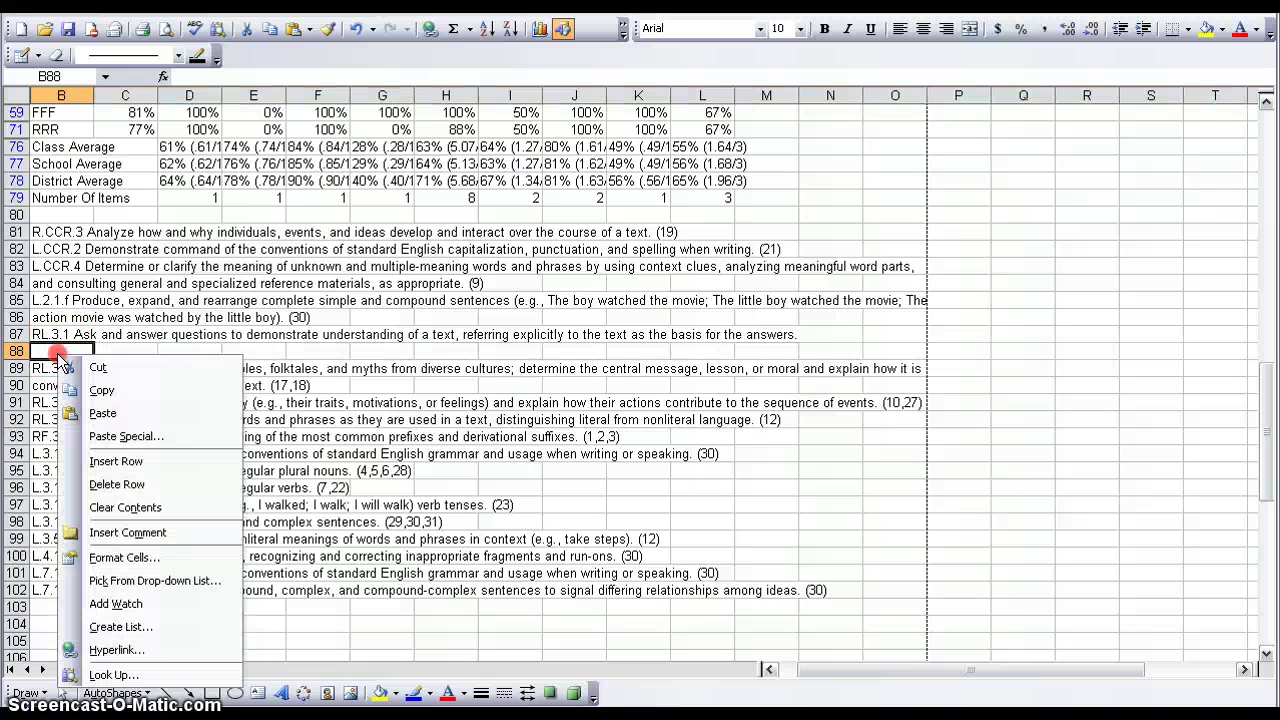
{"action": "right_click", "coordinate": [20, 351]}
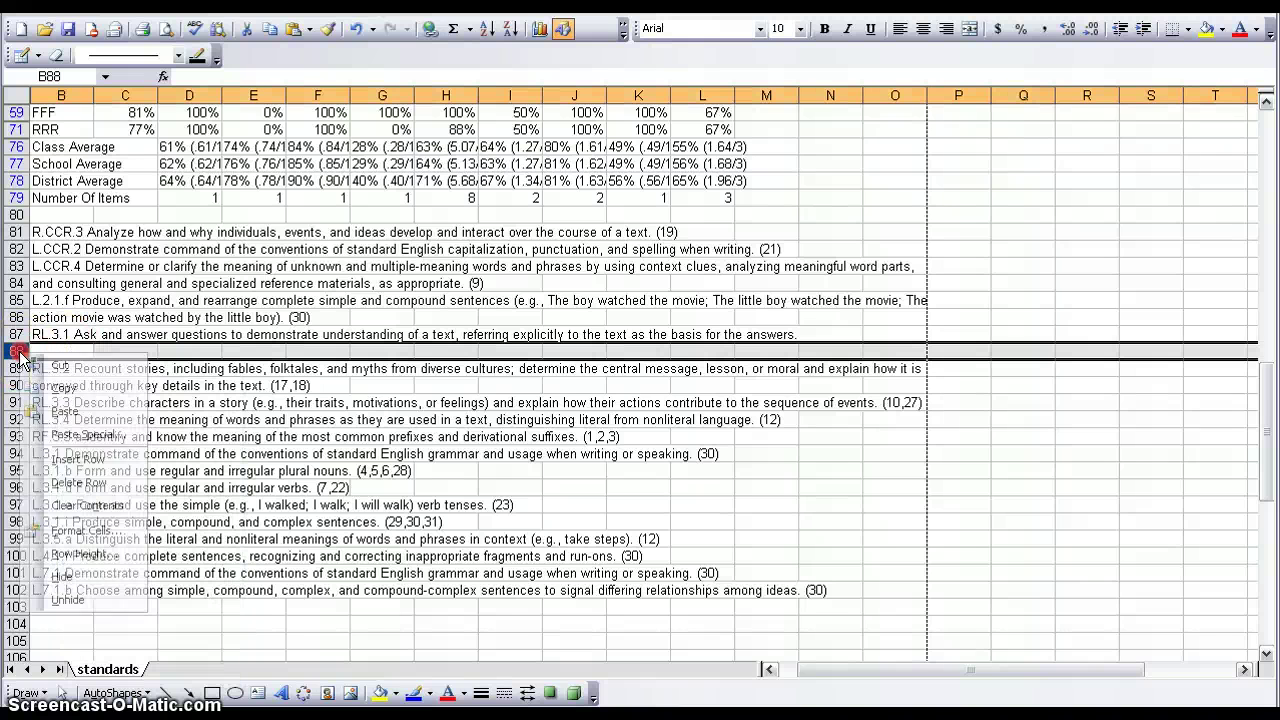
{"action": "left_click", "coordinate": [80, 348]}
{"action": "left_click", "coordinate": [79, 349]}
{"action": "right_click", "coordinate": [79, 349]}
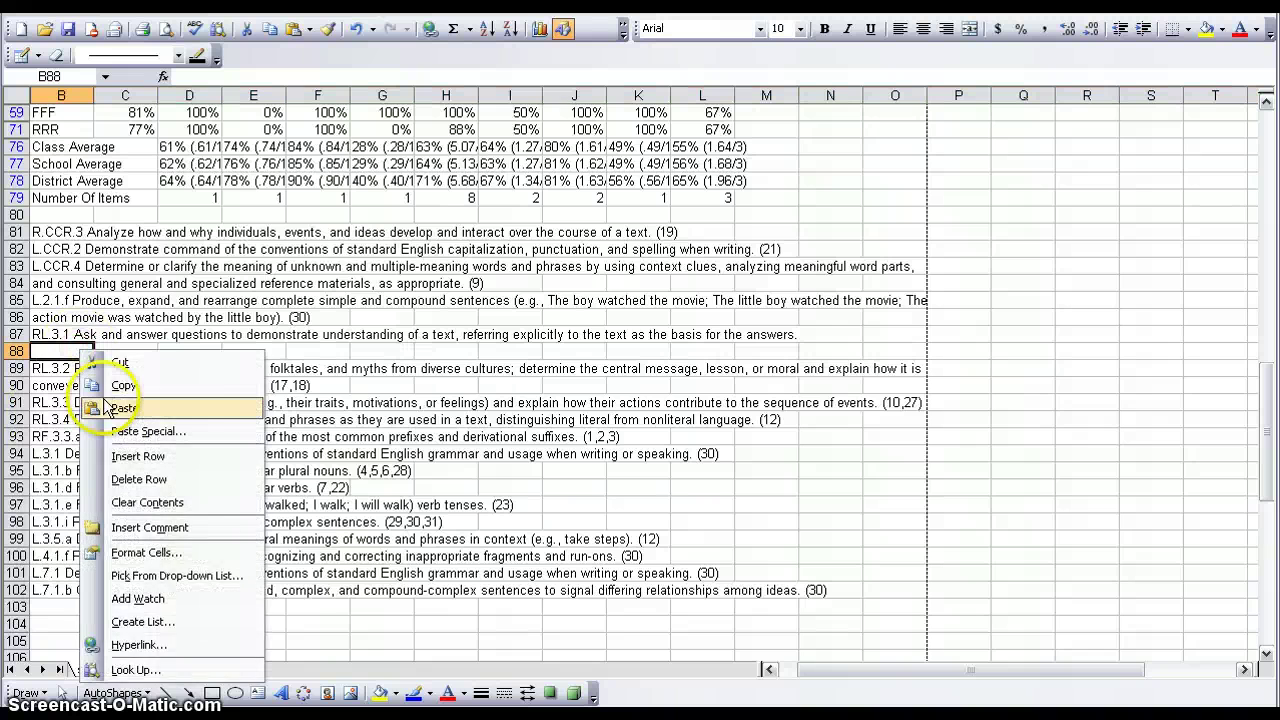
{"action": "left_click", "coordinate": [103, 398]}
{"action": "left_click", "coordinate": [248, 369]}
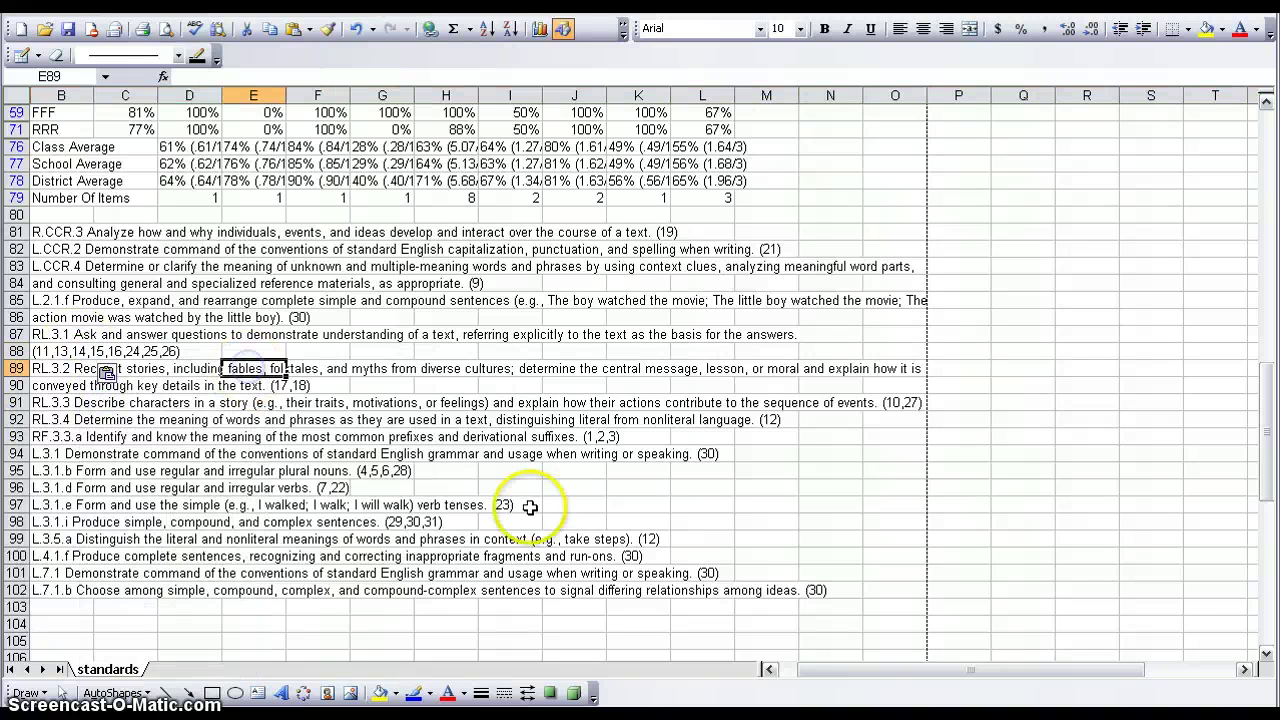
Move the trailing word "The" from the L.2.1.f description in B85 to the beginning of its continuation text in B86.
{"action": "left_click", "coordinate": [52, 300]}
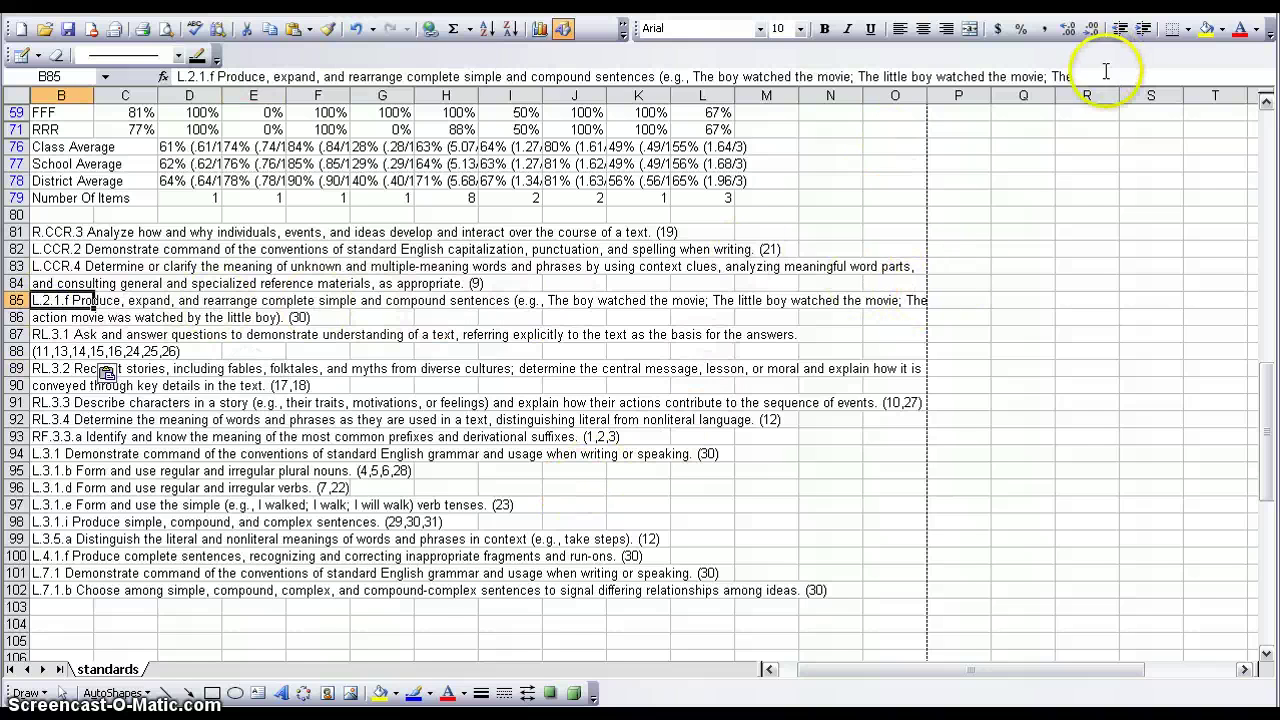
{"action": "left_click_drag", "start_coordinate": [1100, 74], "coordinate": [1070, 76]}
{"action": "right_click", "coordinate": [1050, 76]}
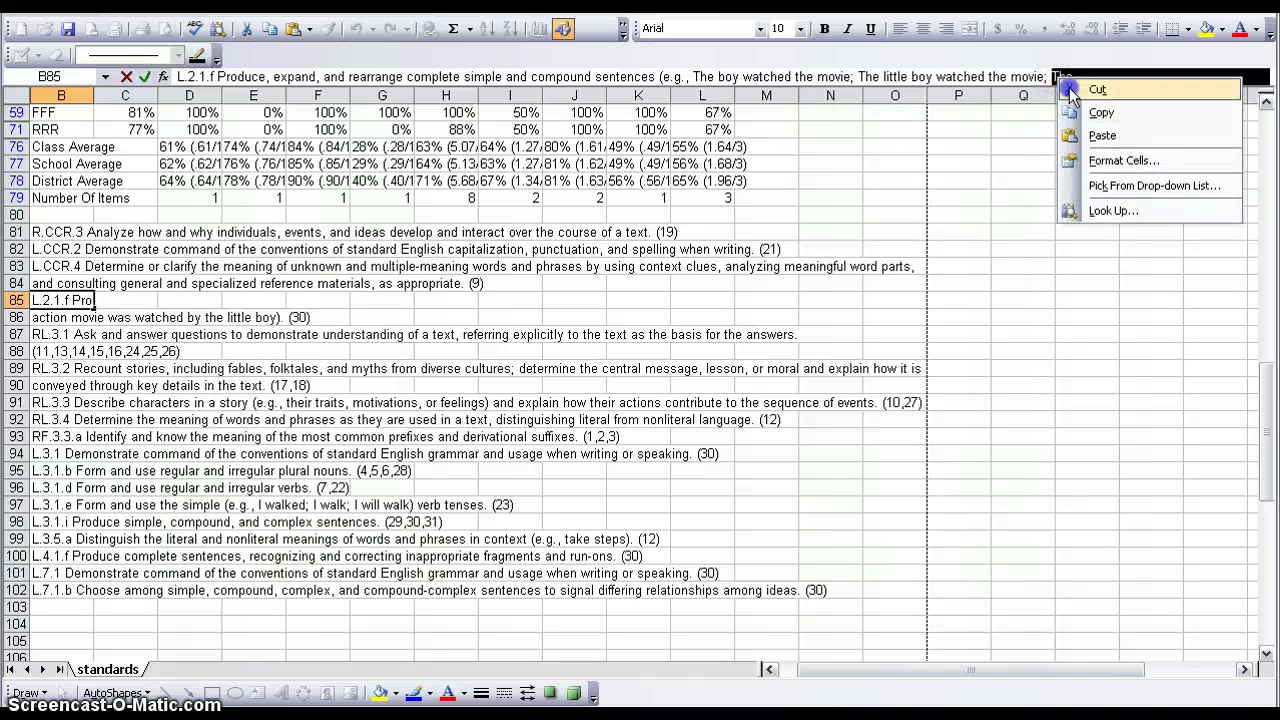
{"action": "left_click", "coordinate": [1092, 89]}
{"action": "left_click", "coordinate": [45, 322]}
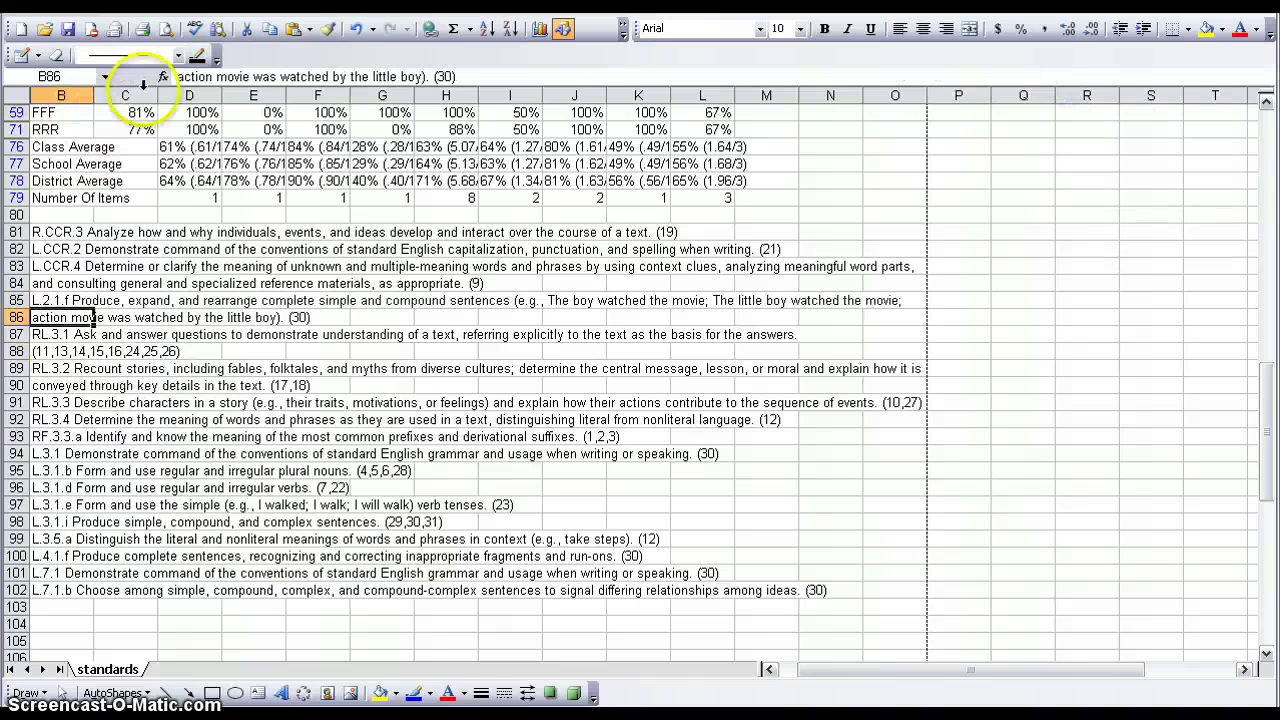
{"action": "right_click", "coordinate": [175, 76]}
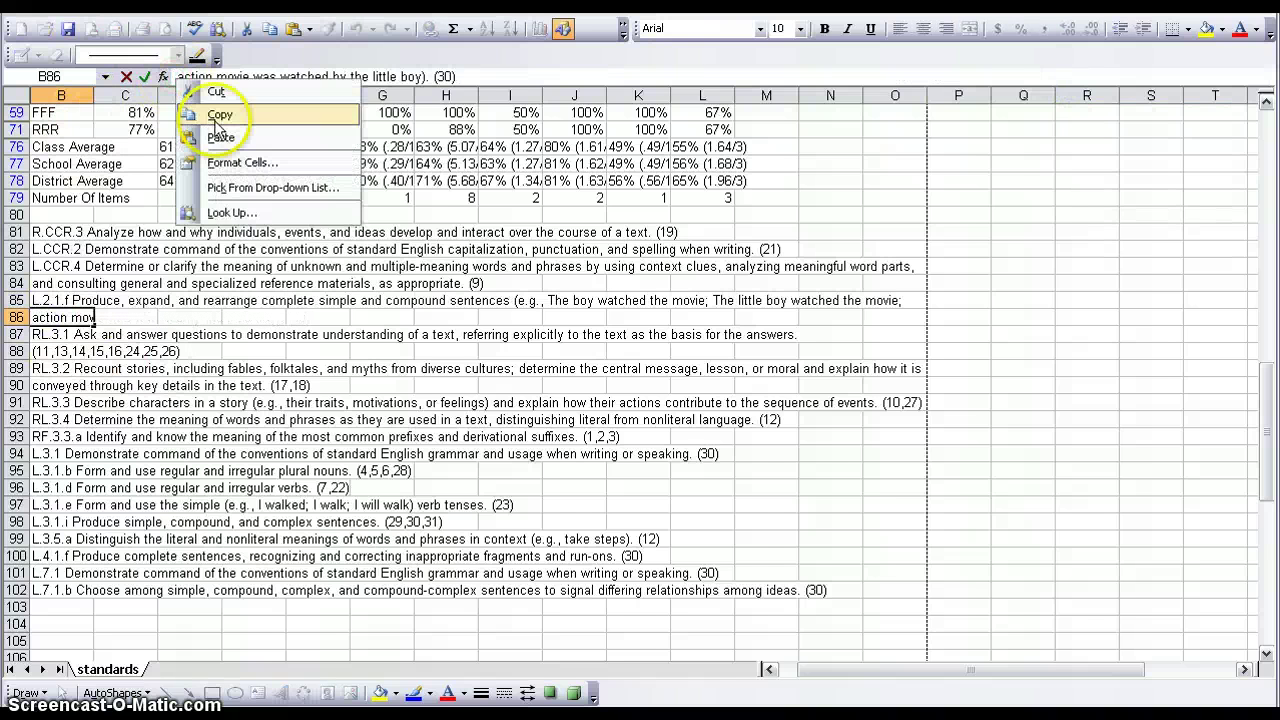
{"action": "left_click", "coordinate": [218, 132]}
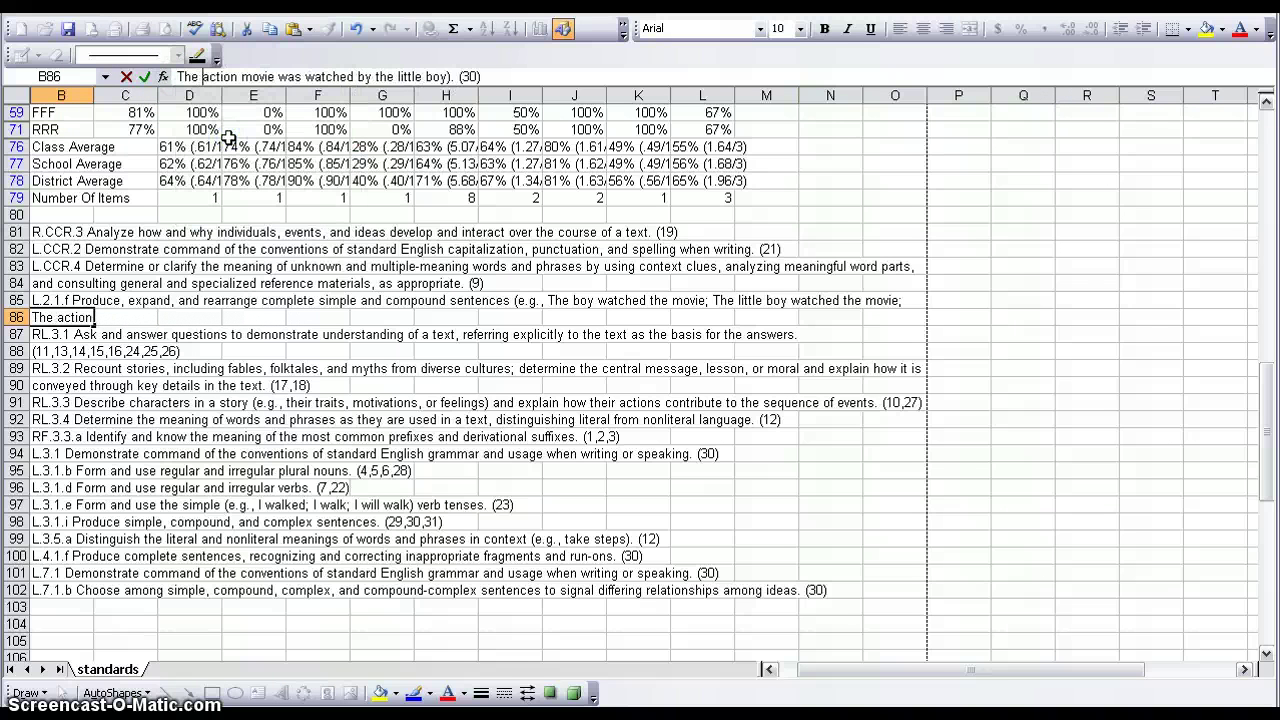
{"action": "key", "text": "Return"}
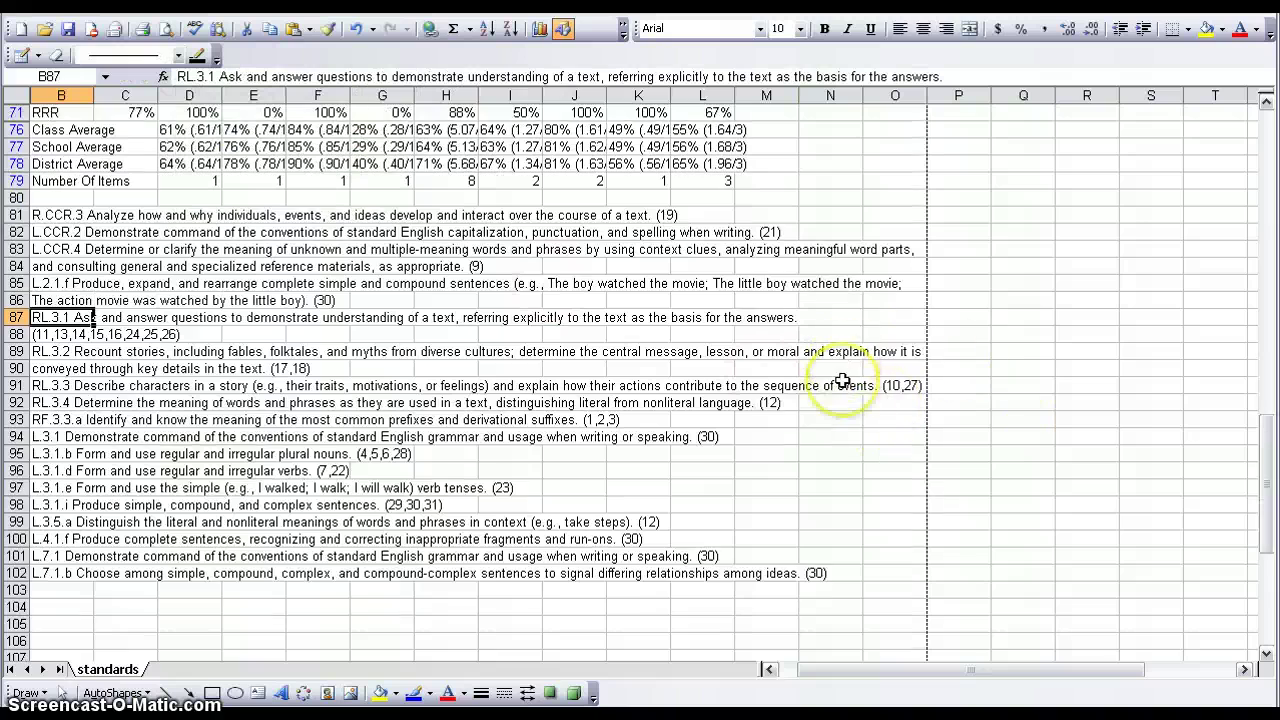
Compare the standards' descriptions below the first score table with the standards in its column headings.
{"action": "scroll", "coordinate": [843, 371], "scroll_direction": "down", "scroll_amount": 1}
{"action": "scroll", "coordinate": [434, 566], "scroll_direction": "up", "scroll_amount": 2}
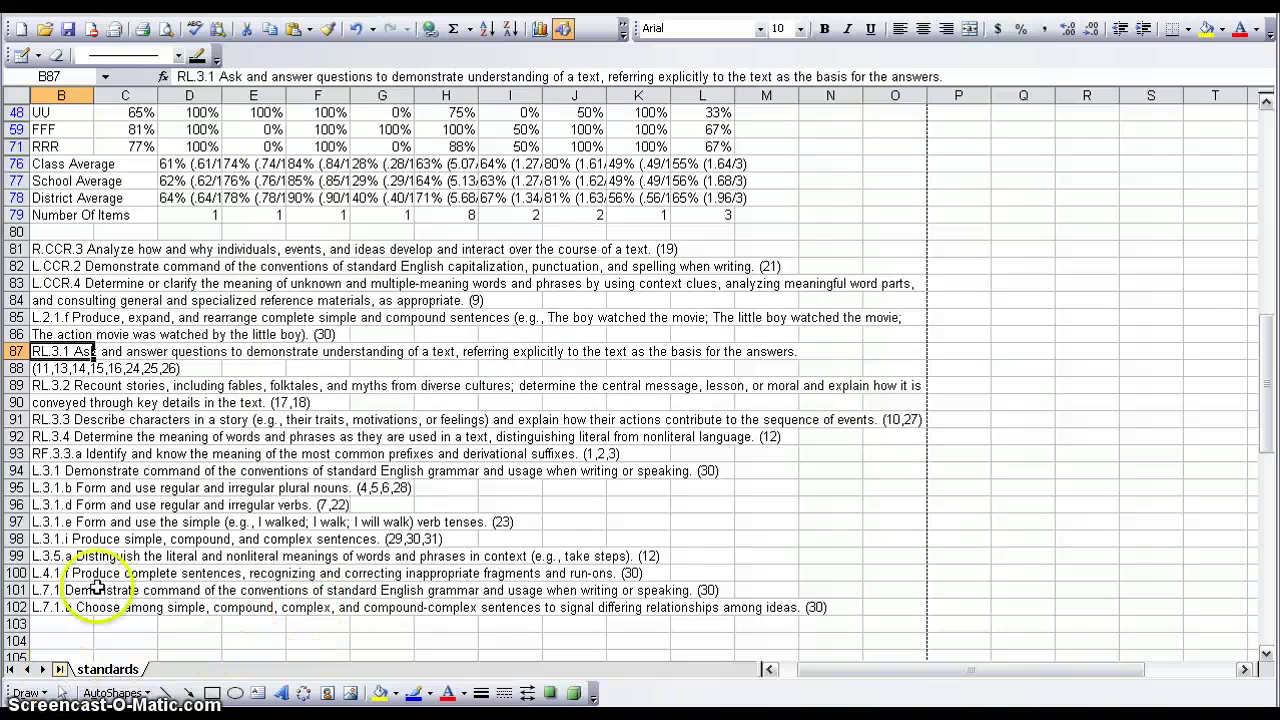
{"action": "scroll", "coordinate": [147, 428], "scroll_direction": "up", "scroll_amount": 3}
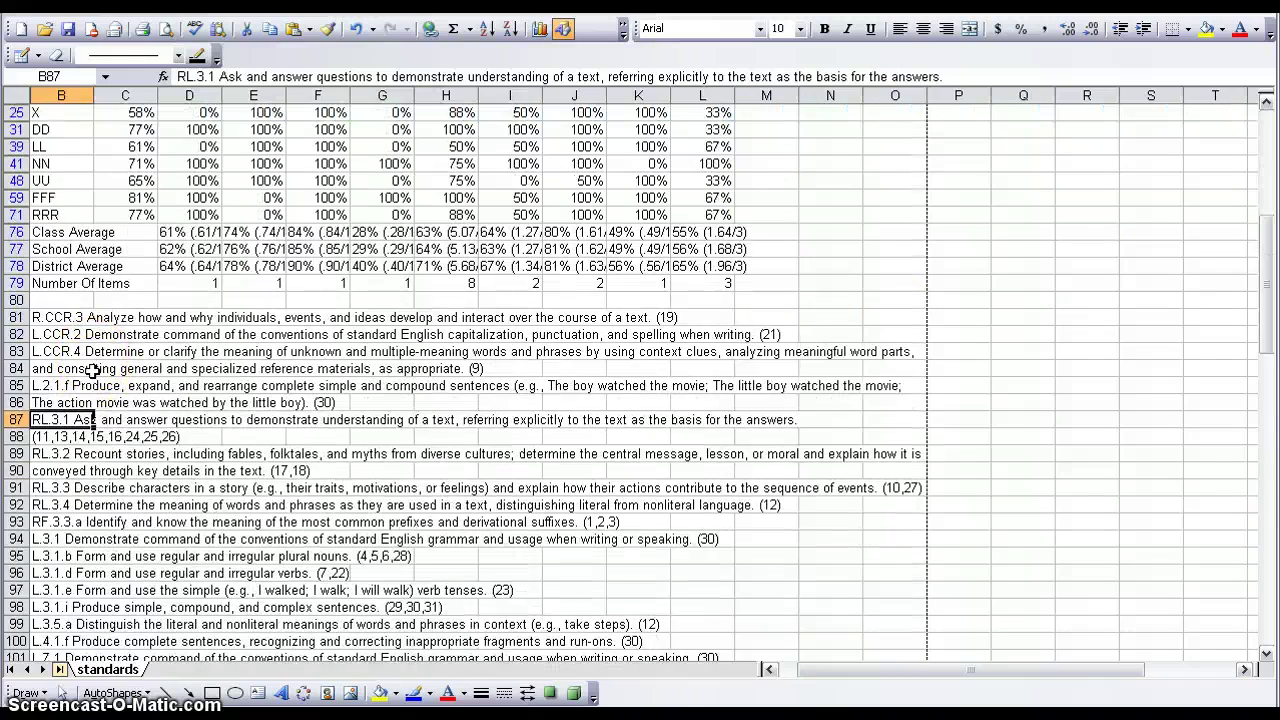
{"action": "scroll", "coordinate": [91, 370], "scroll_direction": "down", "scroll_amount": 2}
{"action": "scroll", "coordinate": [117, 490], "scroll_direction": "up", "scroll_amount": 3}
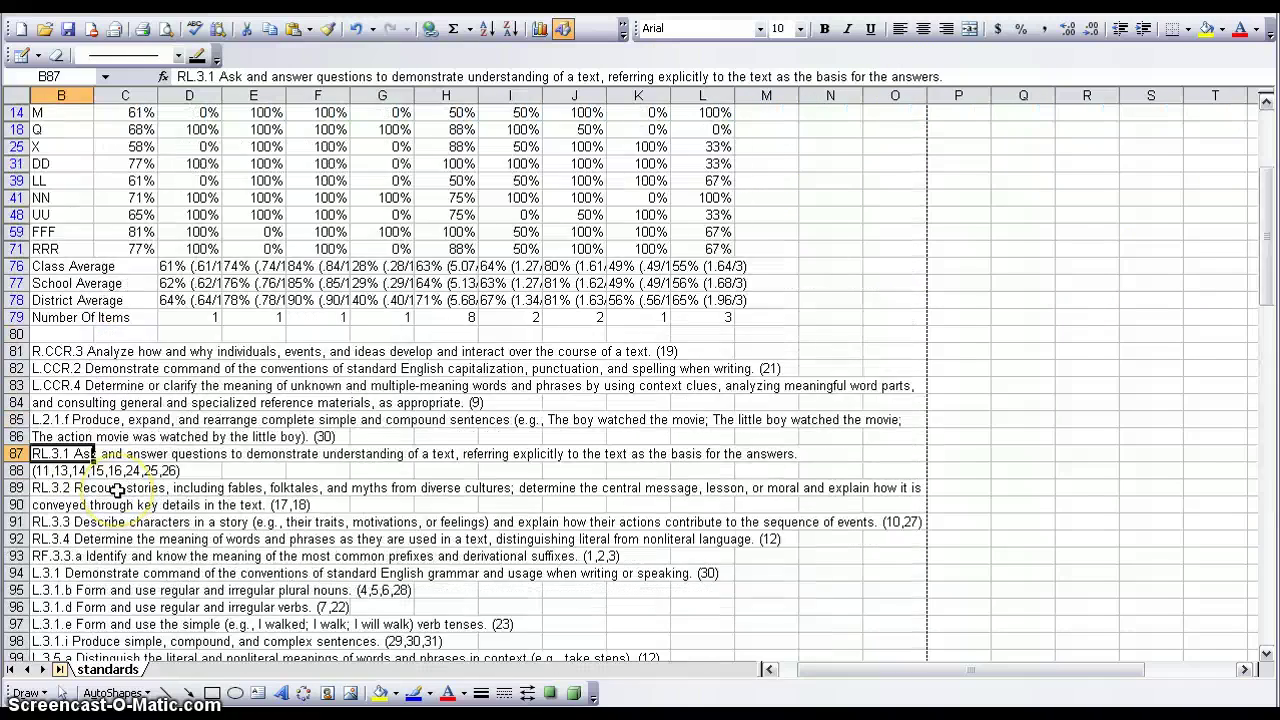
{"action": "scroll", "coordinate": [117, 490], "scroll_direction": "up", "scroll_amount": 1}
{"action": "scroll", "coordinate": [117, 490], "scroll_direction": "down", "scroll_amount": 2}
{"action": "scroll", "coordinate": [614, 400], "scroll_direction": "up", "scroll_amount": 2}
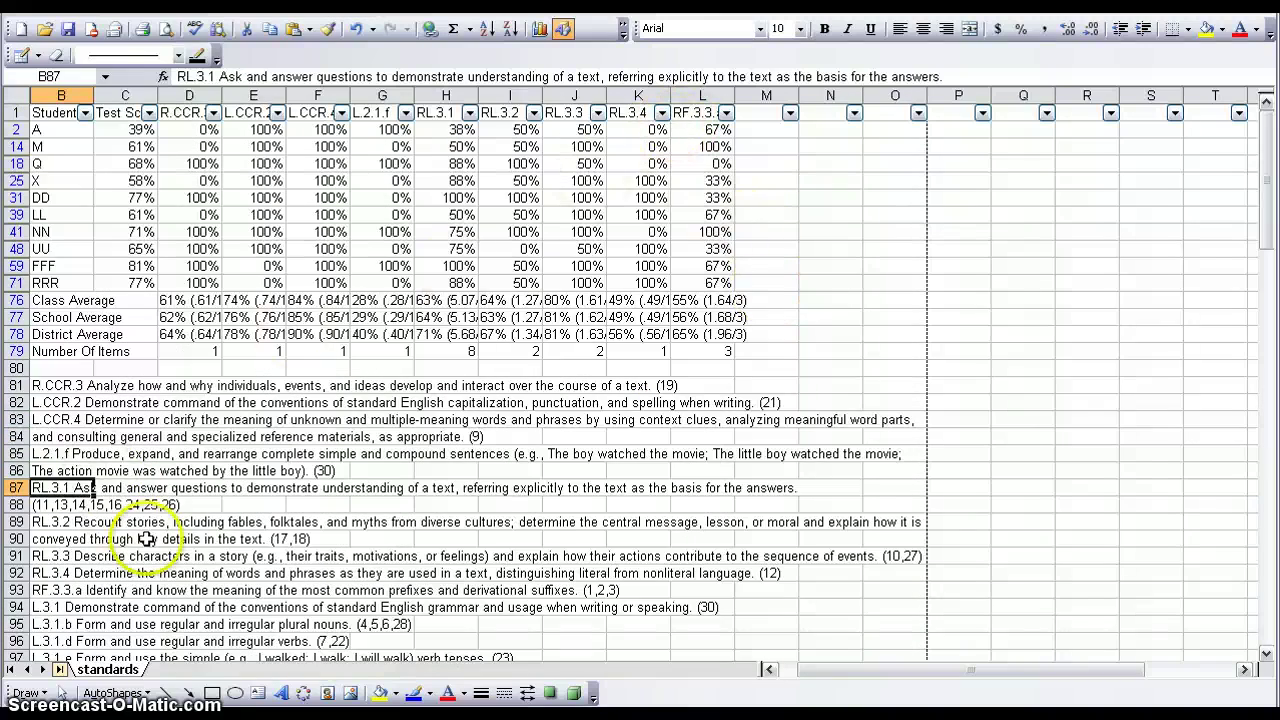
{"action": "scroll", "coordinate": [152, 548], "scroll_direction": "down", "scroll_amount": 2}
{"action": "scroll", "coordinate": [152, 548], "scroll_direction": "down", "scroll_amount": 2}
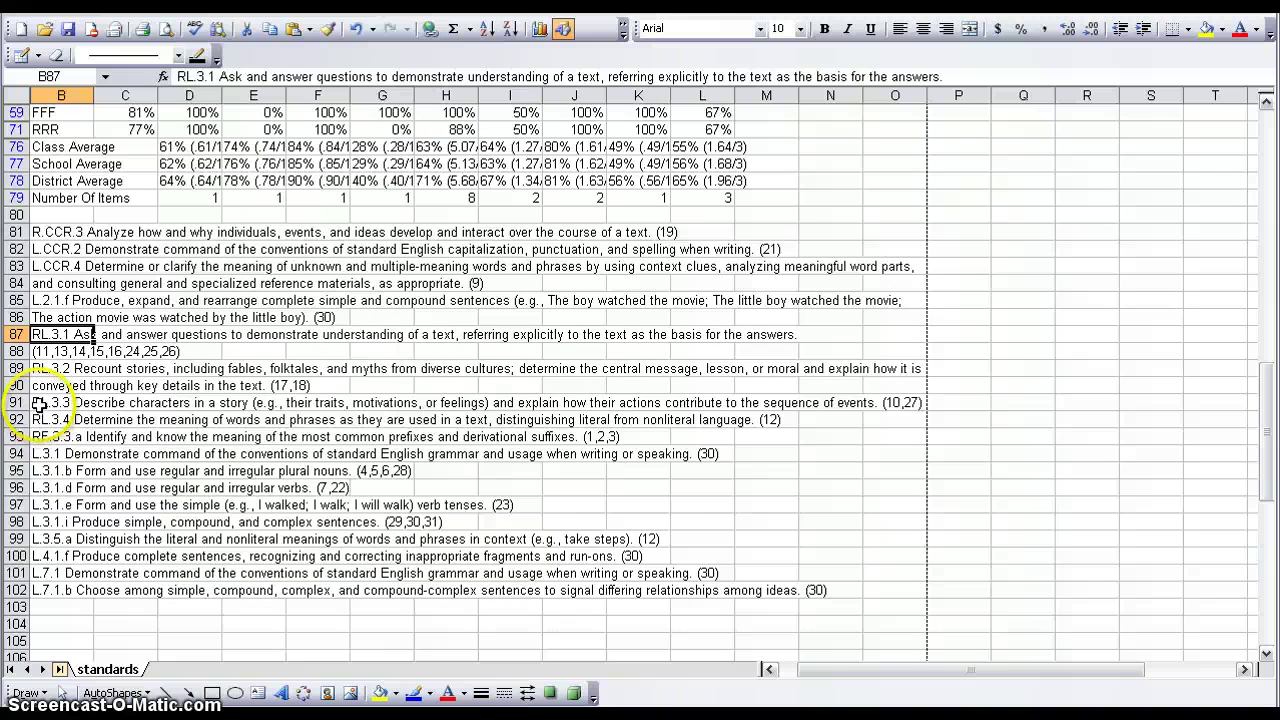
Copy the L.3.1 through L.7.1.b descriptions in B94:O102, which belong to the second score table.
{"action": "left_click", "coordinate": [45, 437]}
{"action": "scroll", "coordinate": [48, 430], "scroll_direction": "down", "scroll_amount": 1}
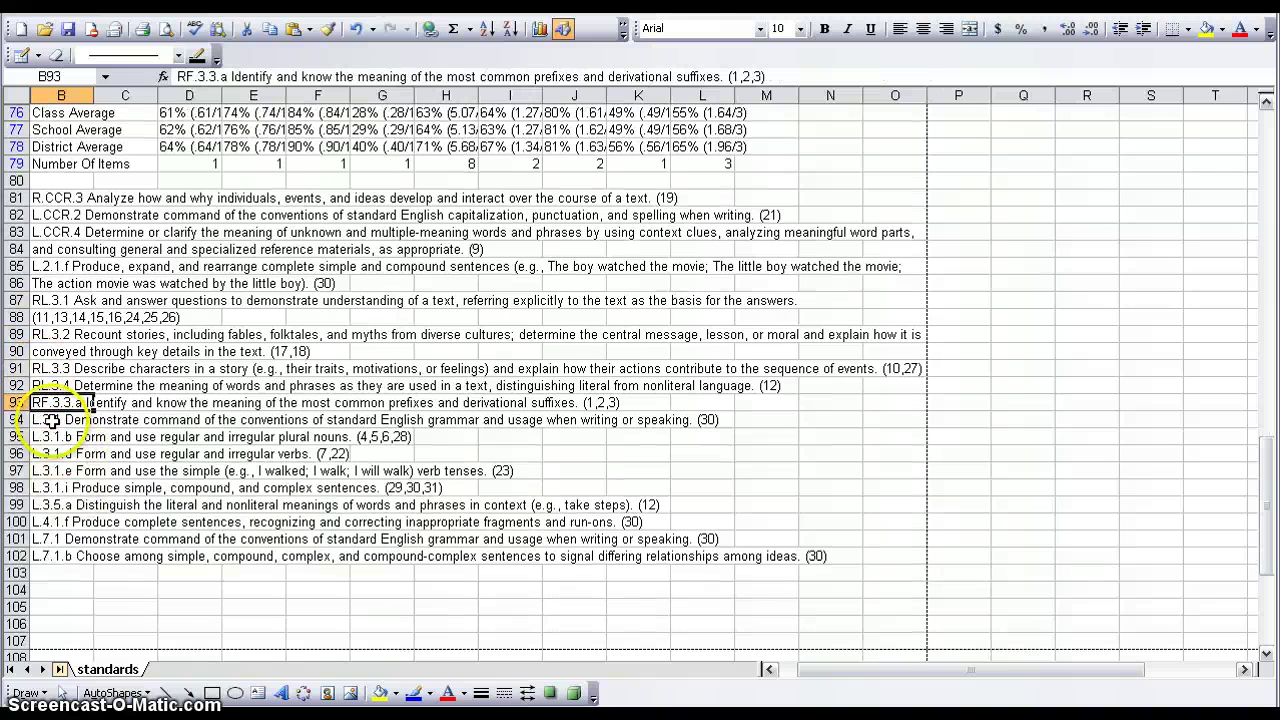
{"action": "left_click_drag", "start_coordinate": [50, 422], "coordinate": [873, 559]}
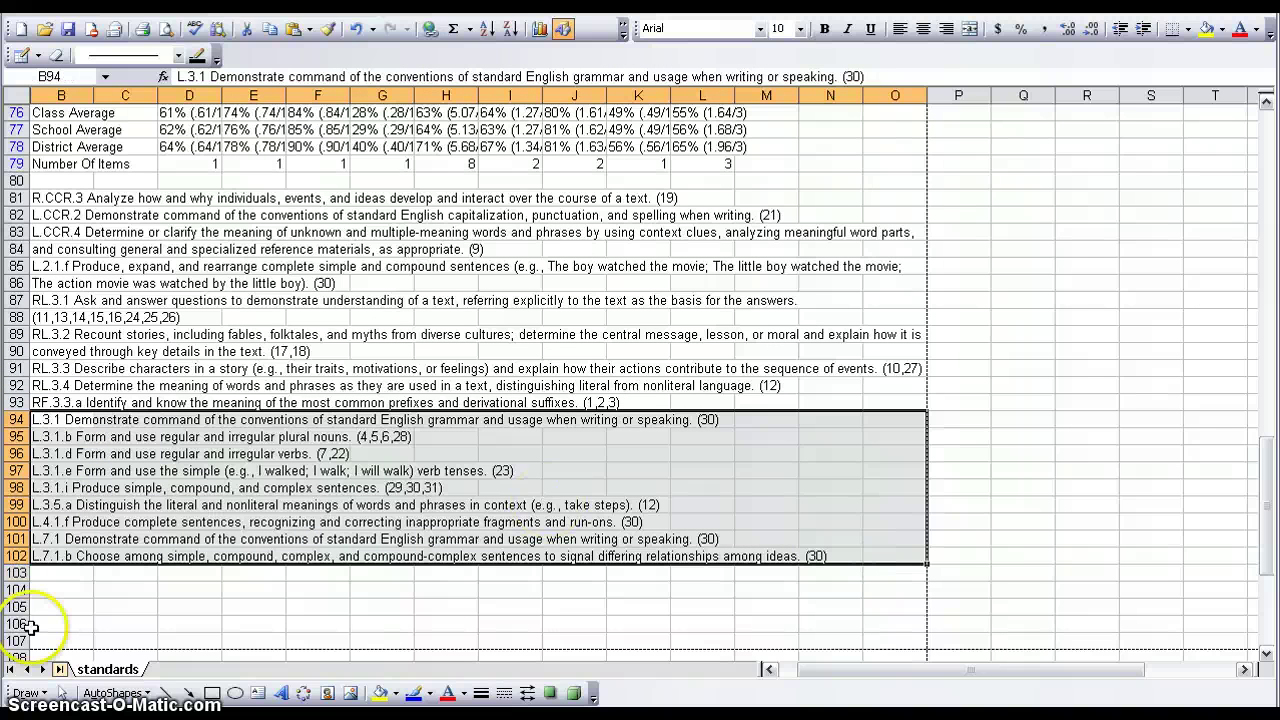
{"action": "scroll", "coordinate": [286, 500], "scroll_direction": "up", "scroll_amount": 1}
{"action": "key", "text": "ctrl+c"}
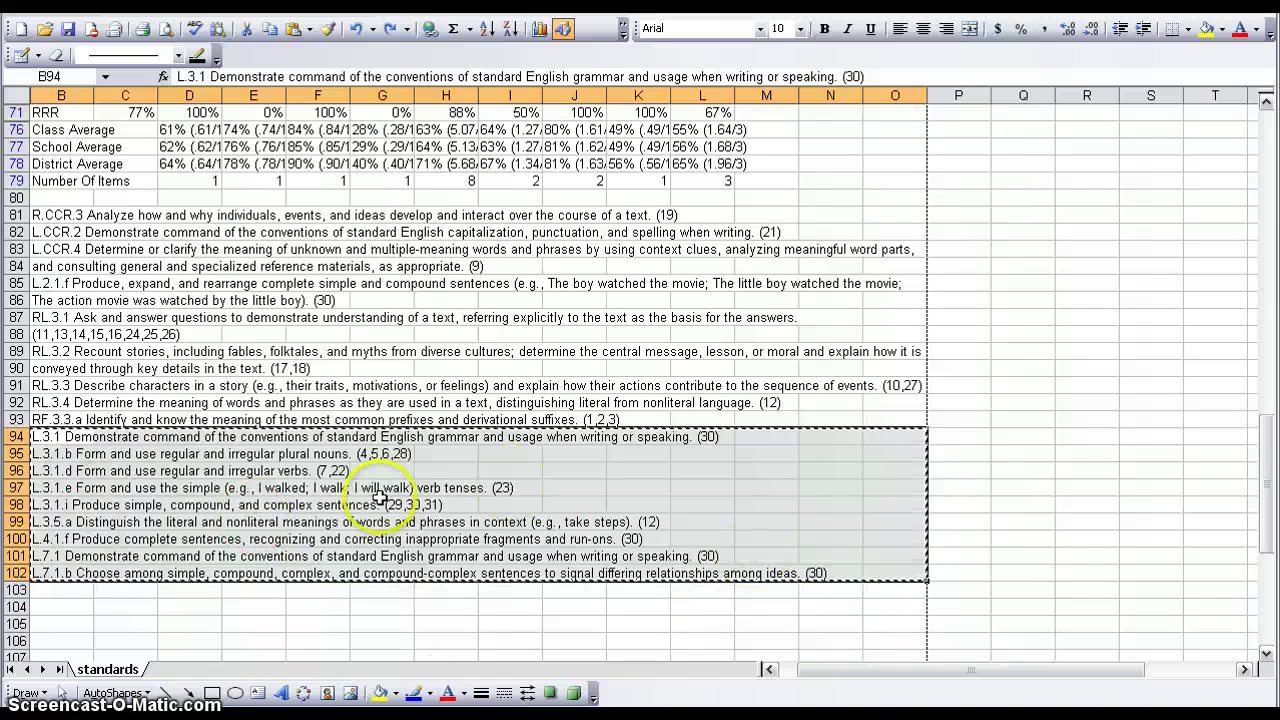
{"action": "right_click", "coordinate": [212, 460]}
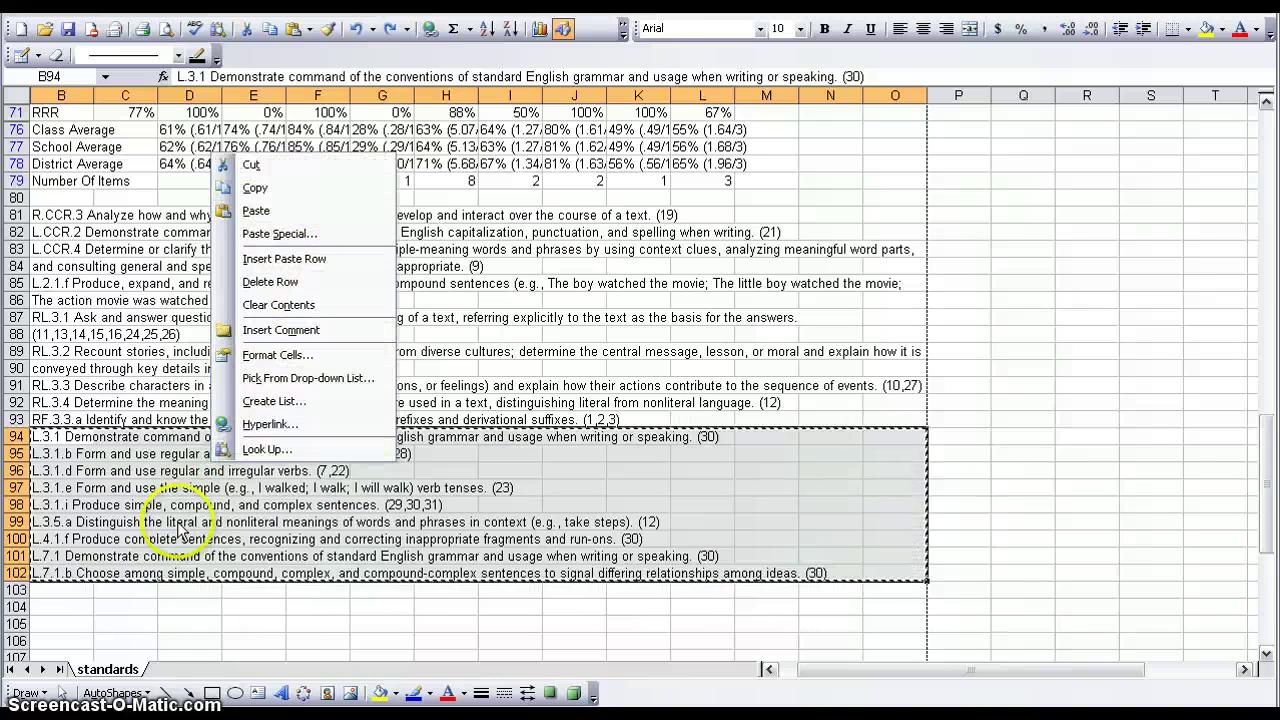
{"action": "scroll", "coordinate": [214, 608], "scroll_direction": "down", "scroll_amount": 8}
{"action": "scroll", "coordinate": [214, 610], "scroll_direction": "down", "scroll_amount": 3}
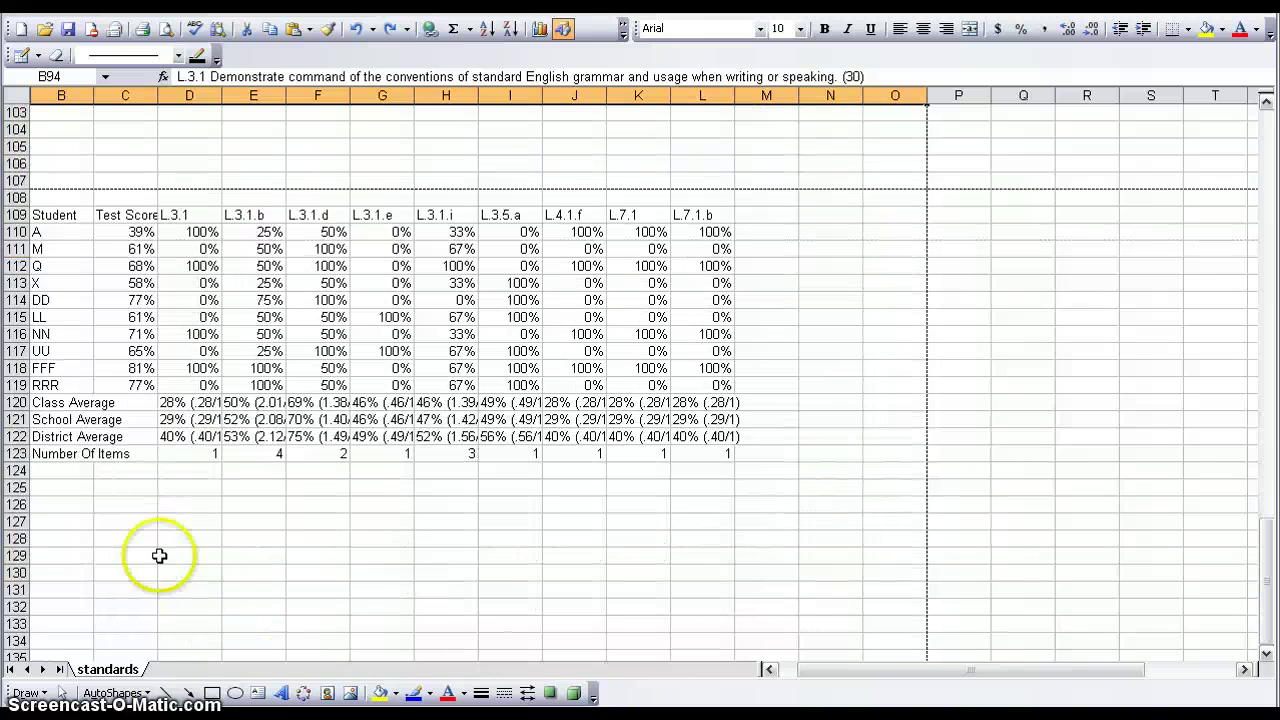
Paste the copied descriptions at B125, below the second score table, and save the workbook.
{"action": "left_click", "coordinate": [65, 489]}
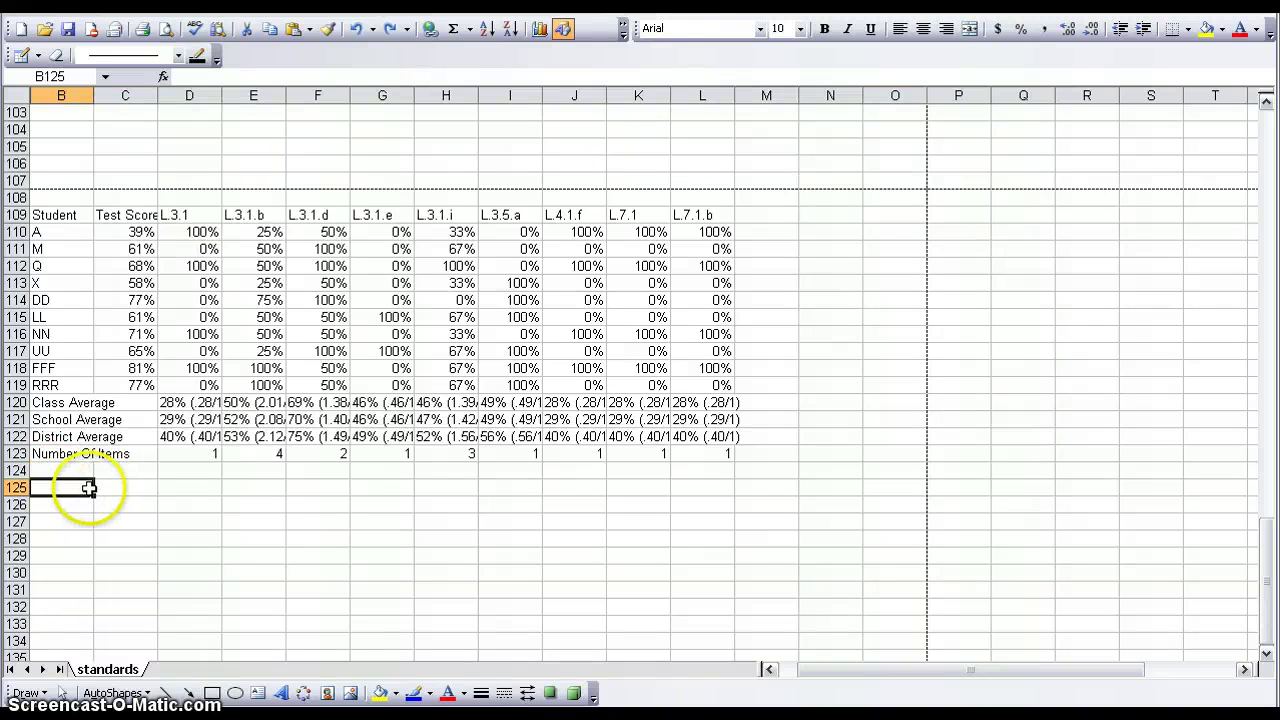
{"action": "key", "text": "ctrl+v"}
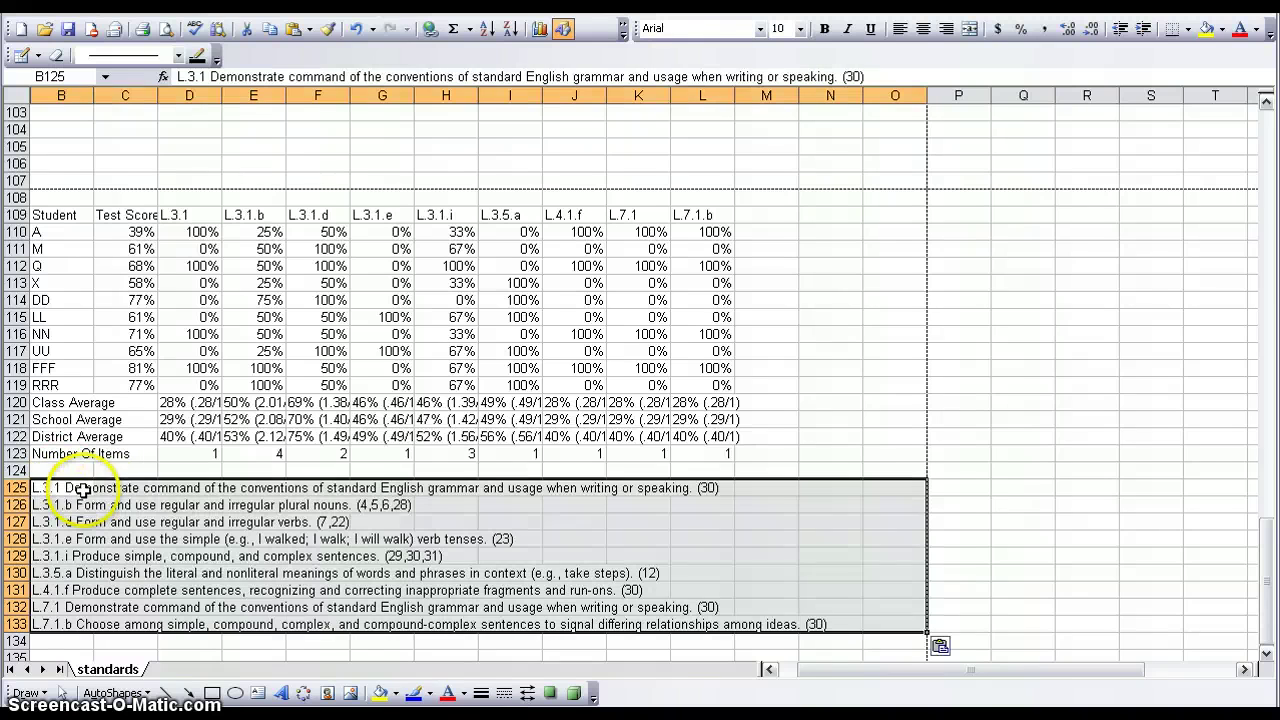
{"action": "left_click", "coordinate": [312, 610]}
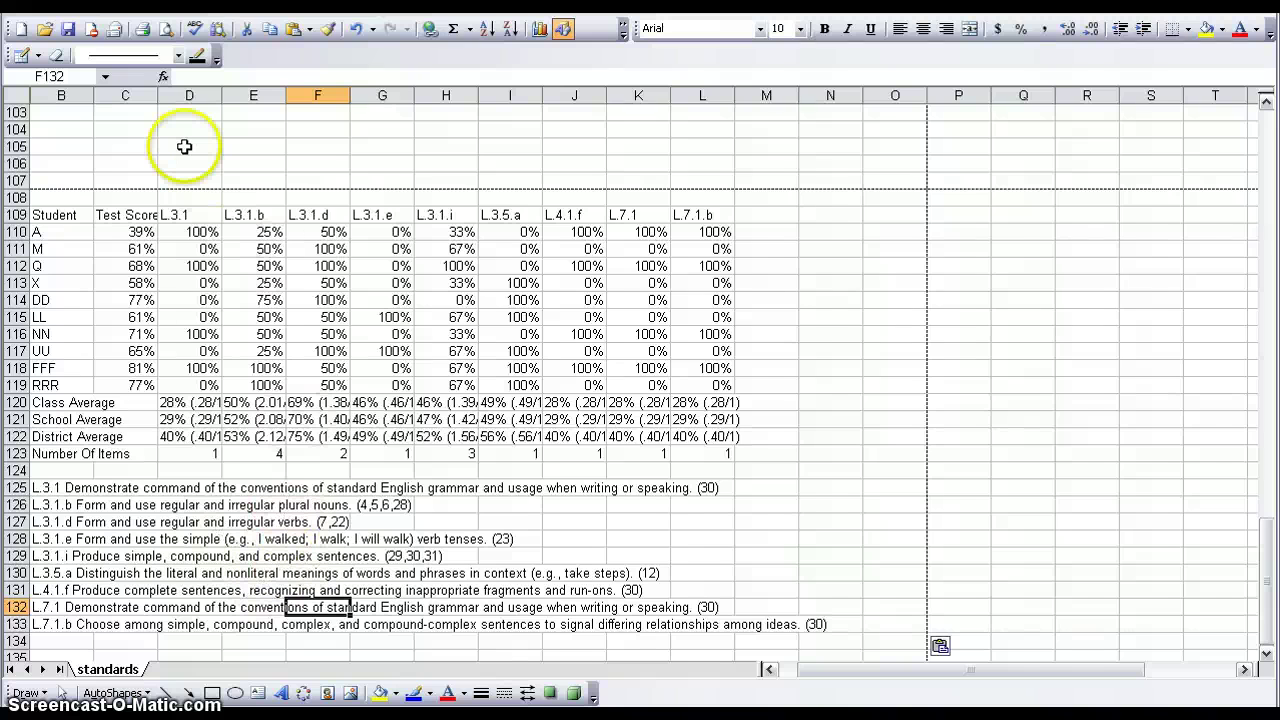
{"action": "left_click", "coordinate": [72, 32]}
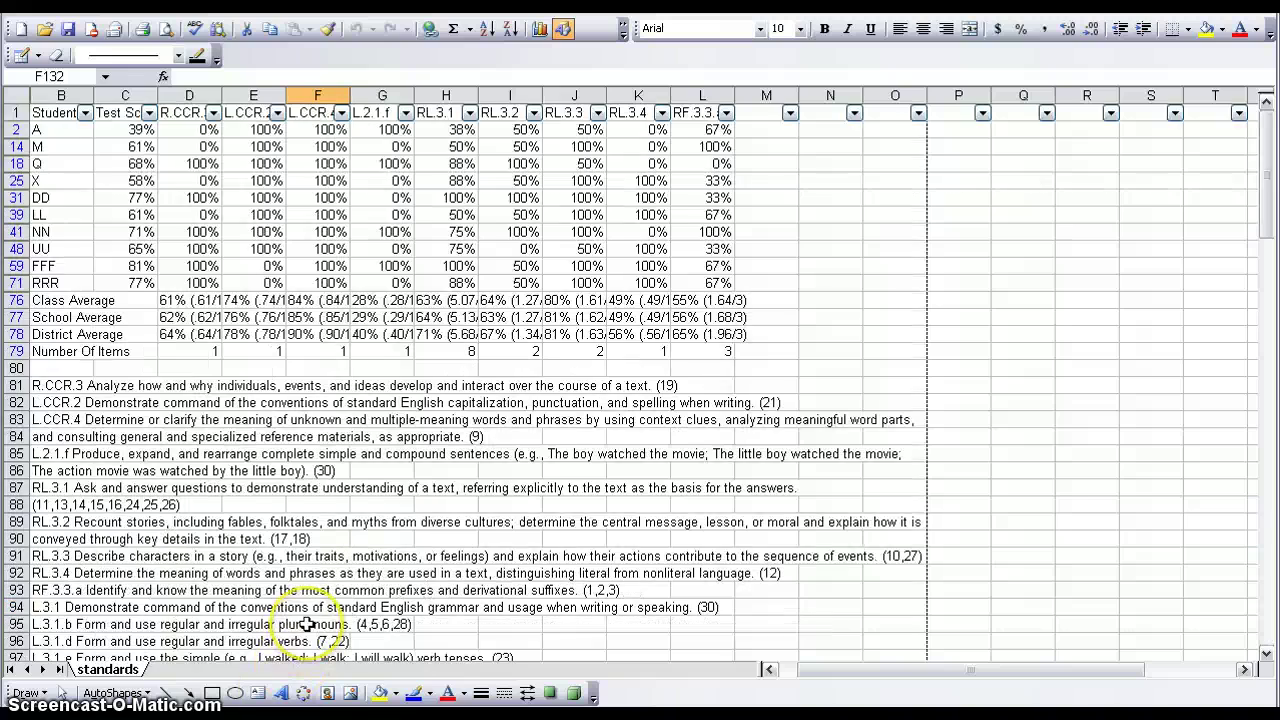
Set up a conditional format on the first table's standard scores, D2:L71, for cell values between 0% and 49%.
{"action": "scroll", "coordinate": [305, 624], "scroll_direction": "down", "scroll_amount": 3}
{"action": "scroll", "coordinate": [305, 624], "scroll_direction": "up", "scroll_amount": 3}
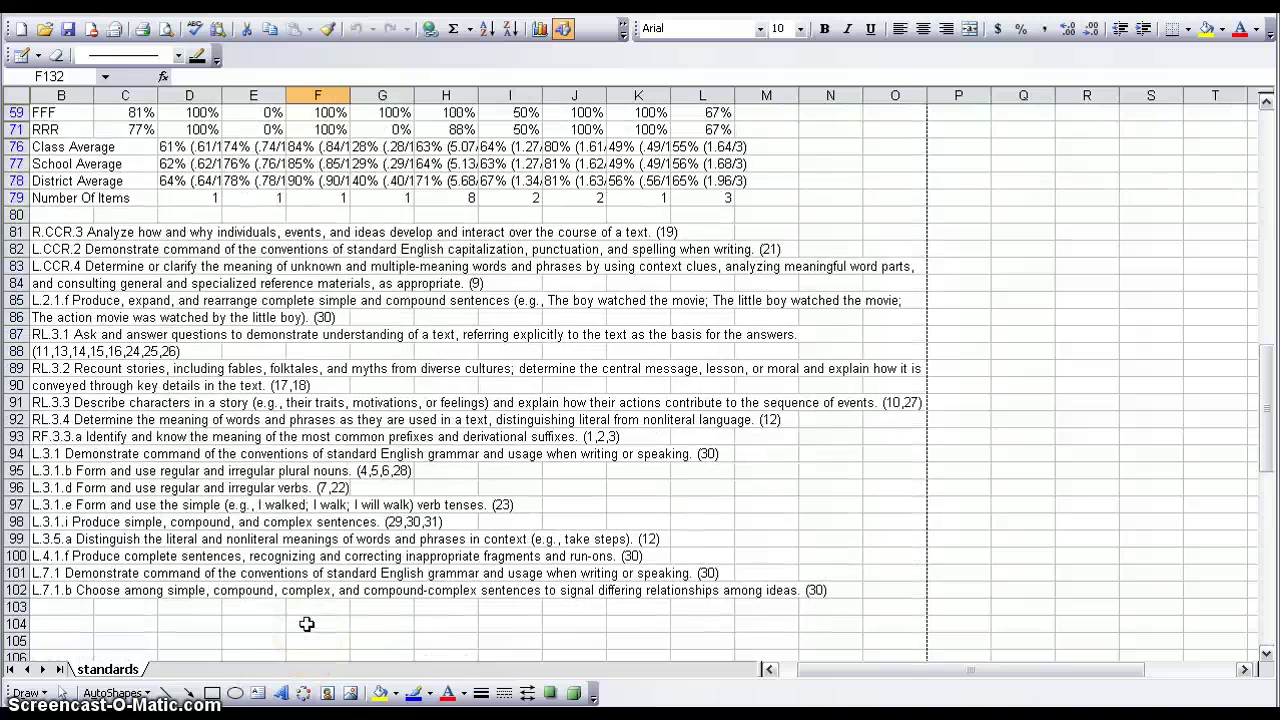
{"action": "scroll", "coordinate": [305, 624], "scroll_direction": "down", "scroll_amount": 12}
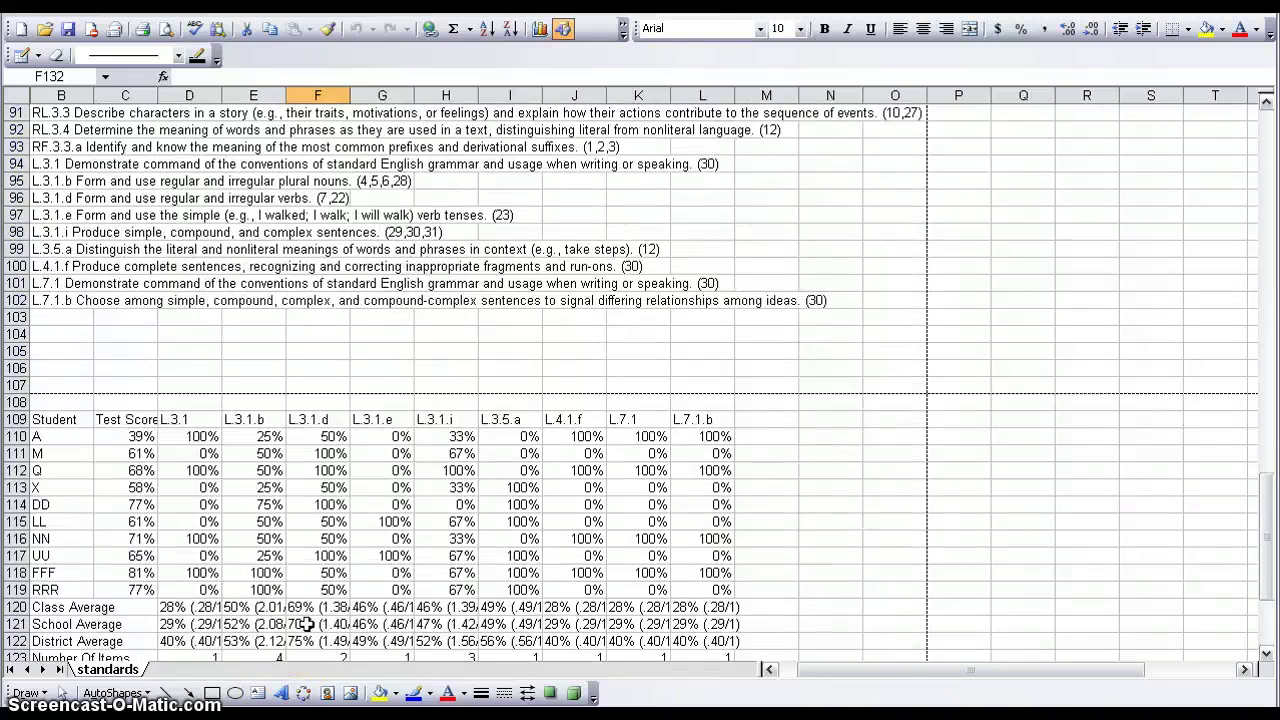
{"action": "scroll", "coordinate": [305, 624], "scroll_direction": "up", "scroll_amount": 12}
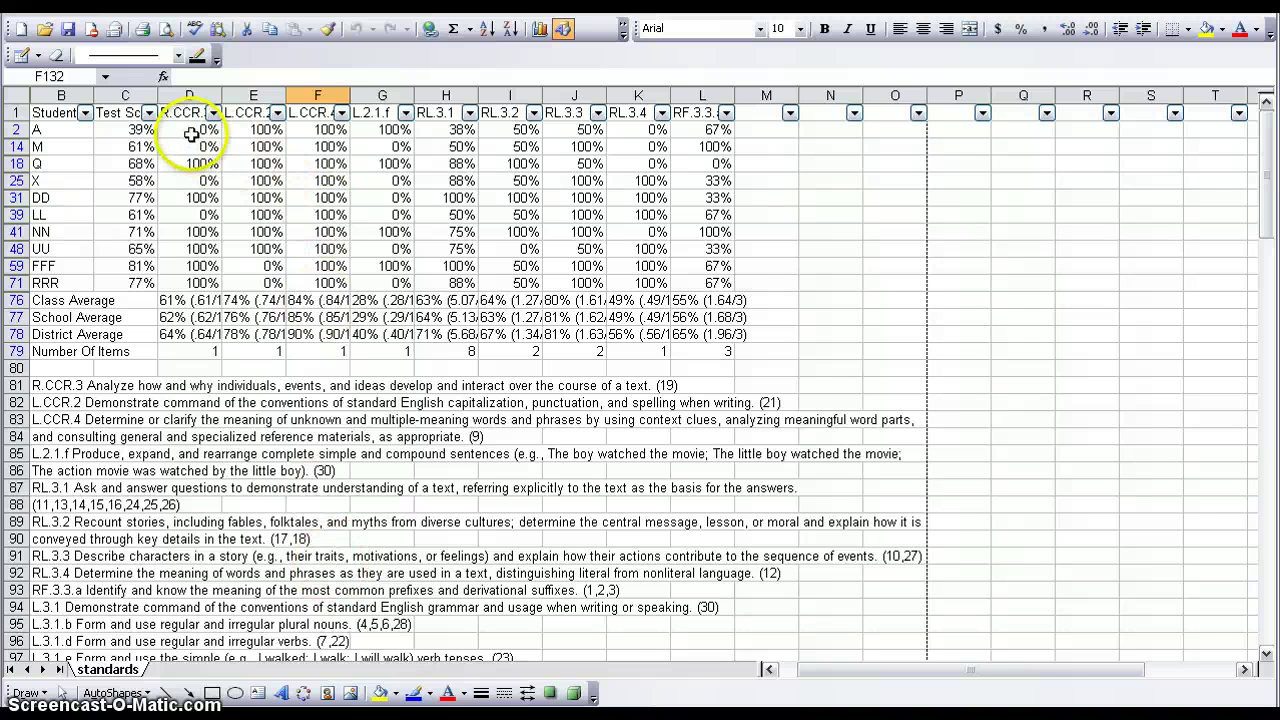
{"action": "left_click_drag", "start_coordinate": [194, 132], "coordinate": [710, 277]}
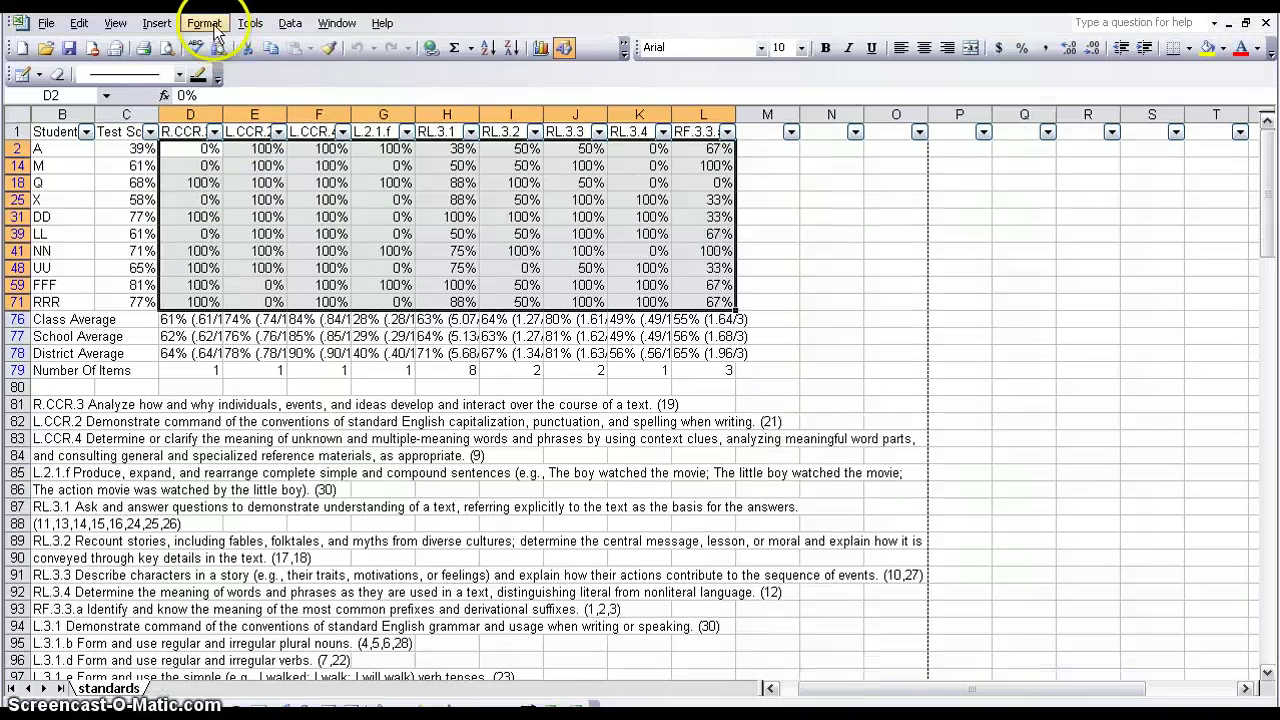
{"action": "left_click", "coordinate": [205, 23]}
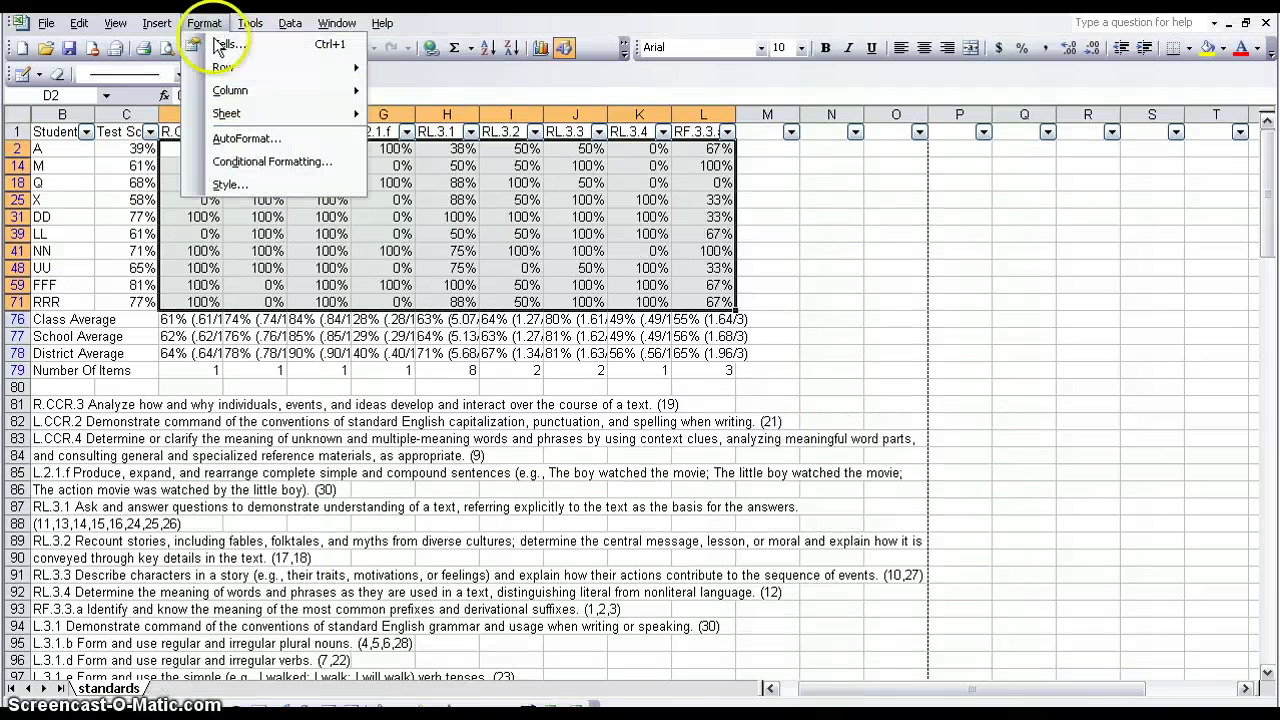
{"action": "left_click", "coordinate": [235, 163]}
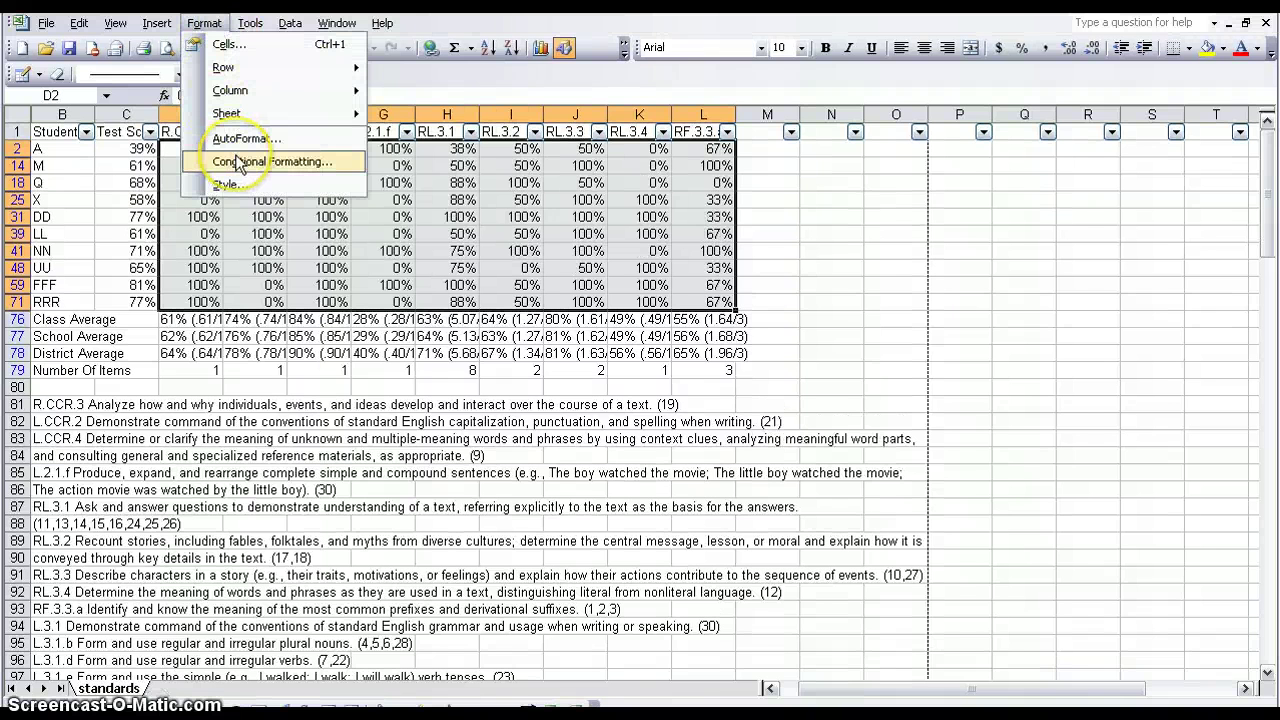
{"action": "left_click", "coordinate": [242, 164]}
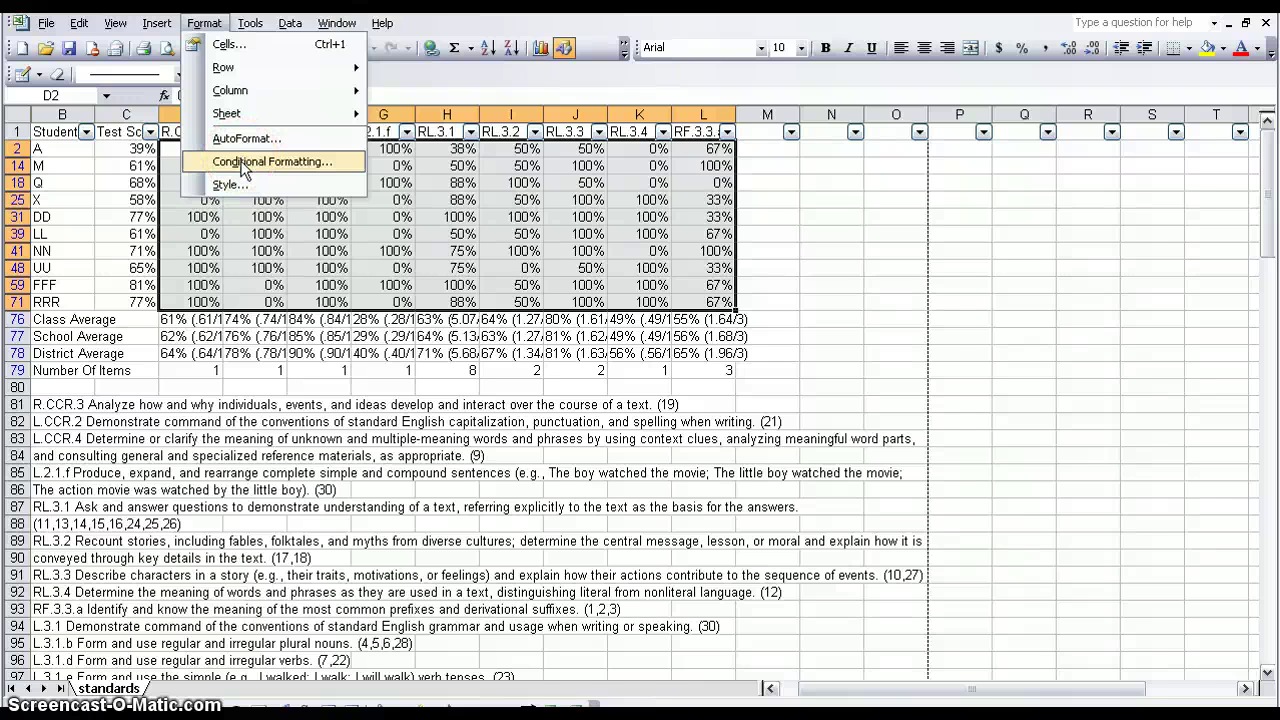
{"action": "left_click", "coordinate": [242, 166]}
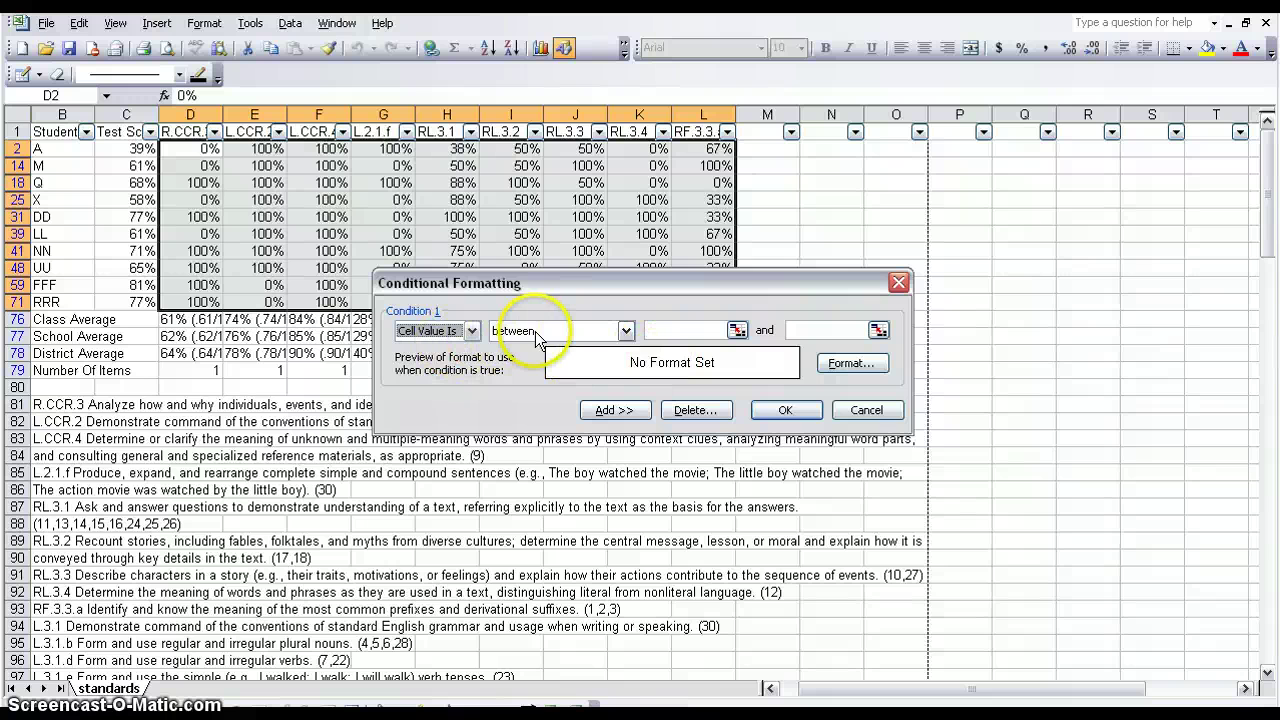
{"action": "left_click", "coordinate": [656, 332]}
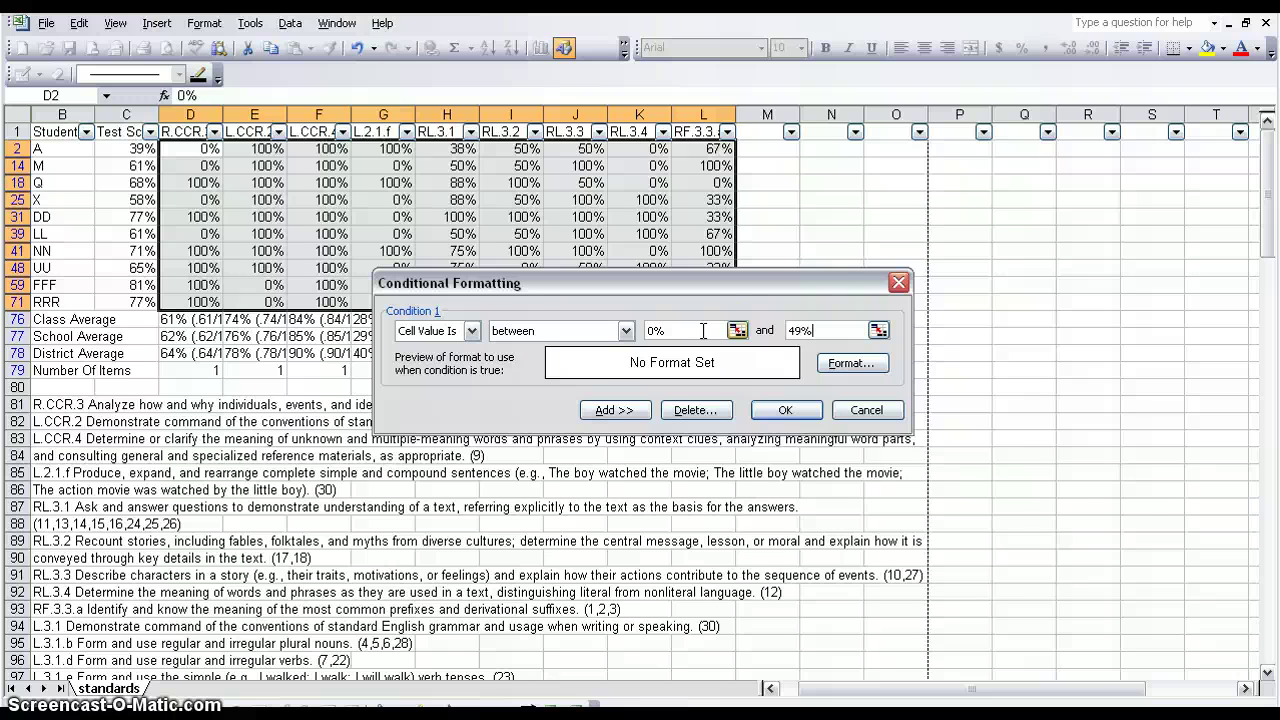
Give the 0% to 49% condition a medium grey cell shading and apply it to the selected scores.
{"action": "left_click", "coordinate": [856, 366]}
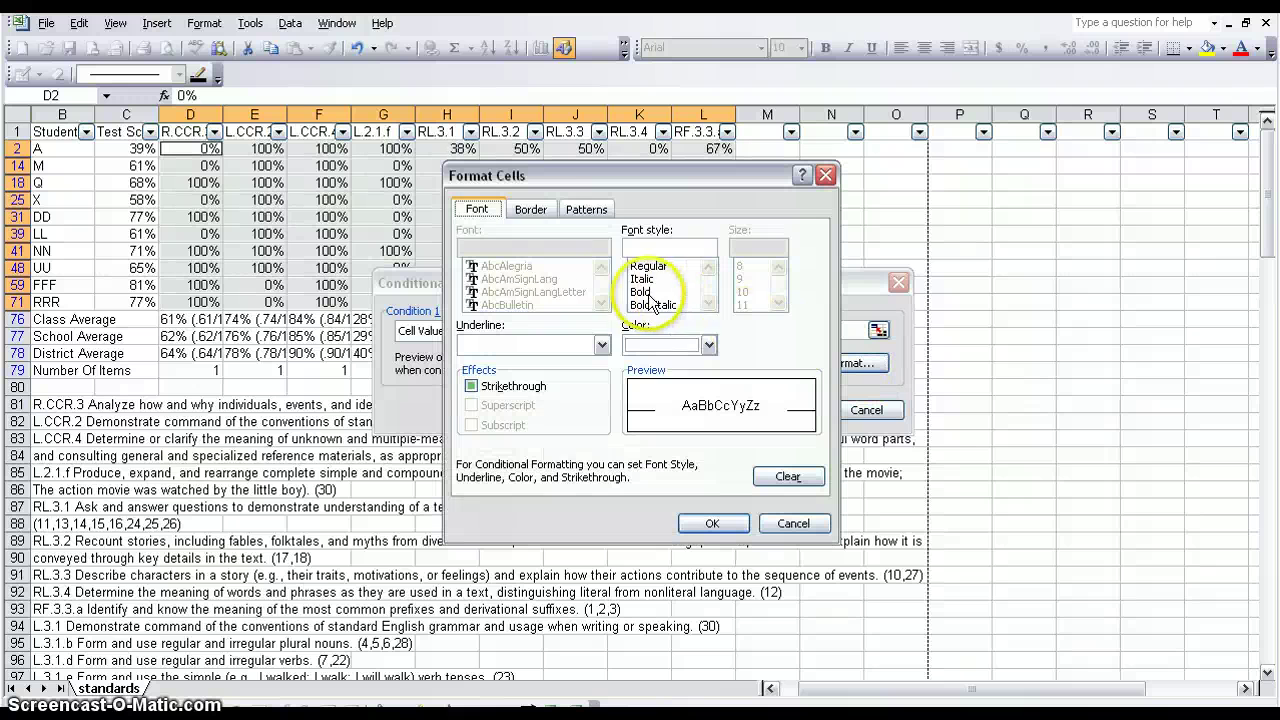
{"action": "left_click", "coordinate": [594, 213]}
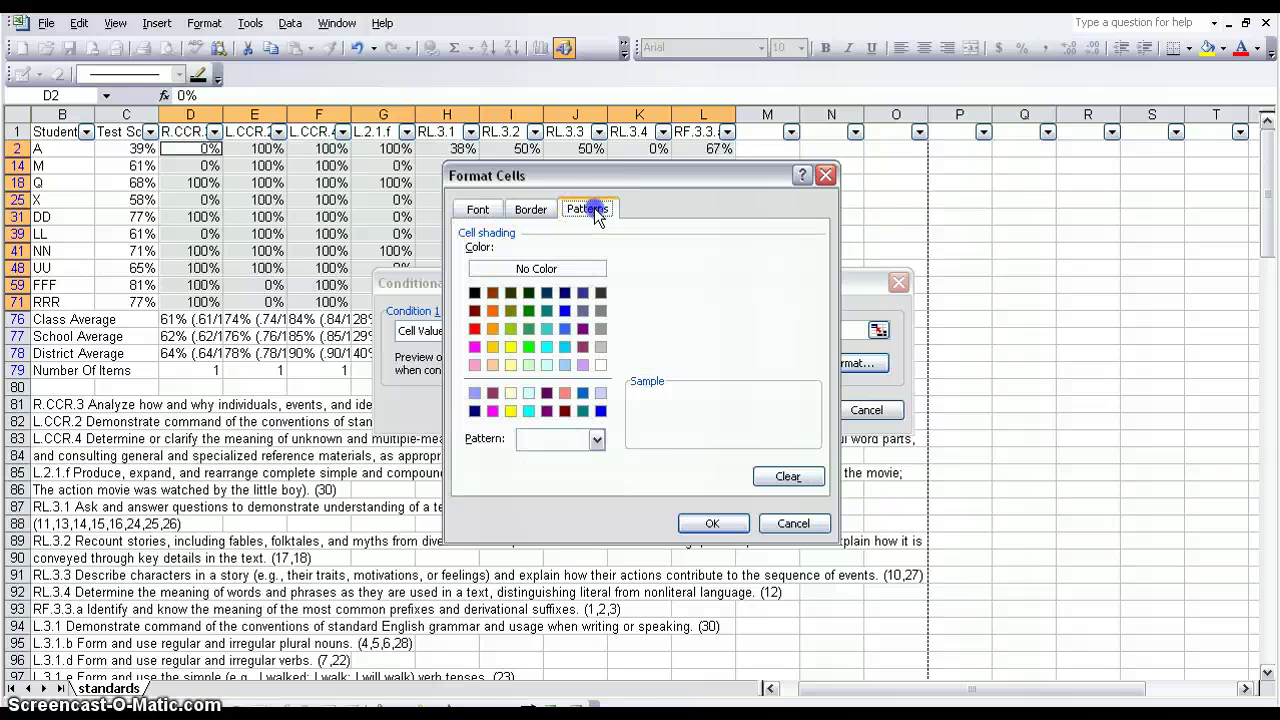
{"action": "left_click", "coordinate": [606, 332]}
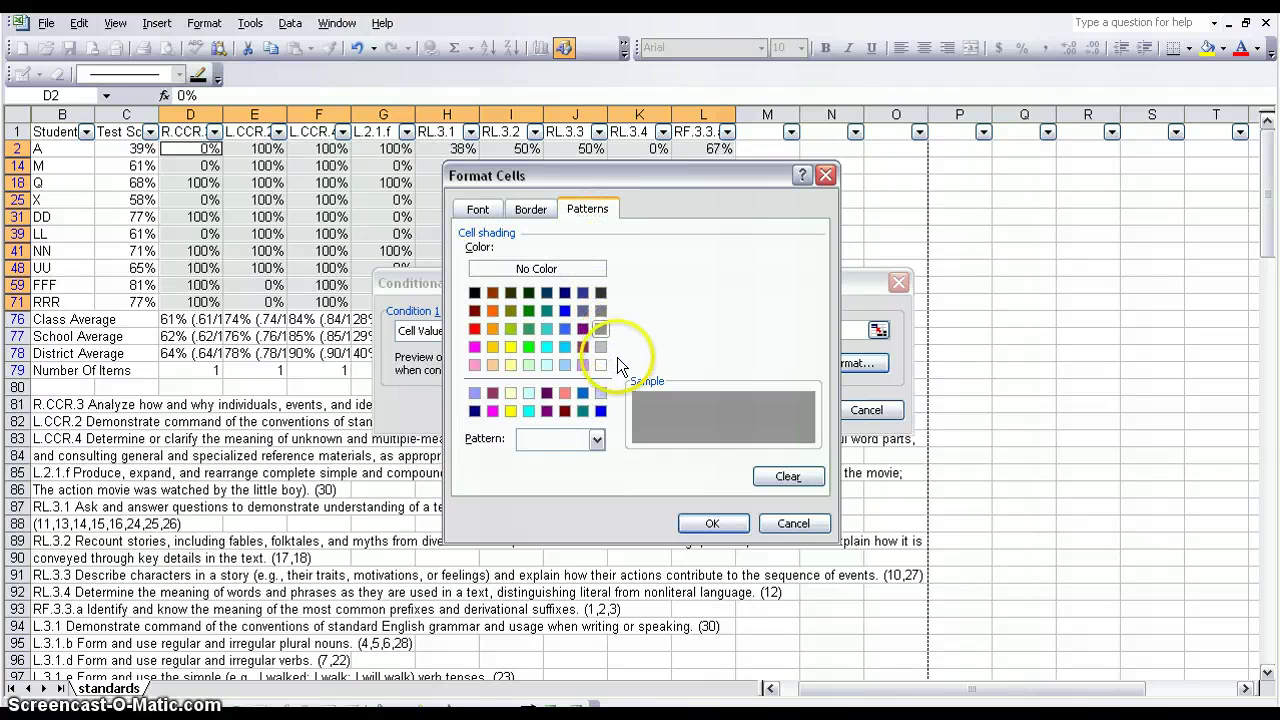
{"action": "left_click", "coordinate": [711, 524]}
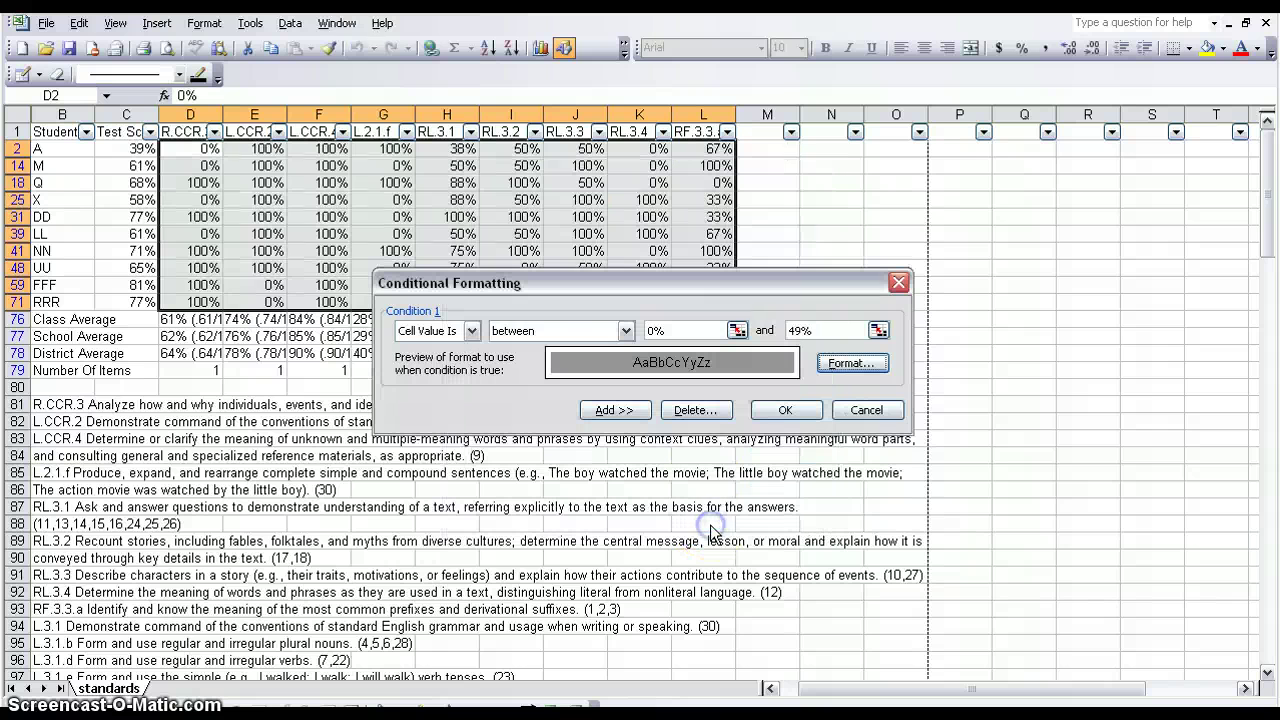
{"action": "left_click", "coordinate": [780, 411]}
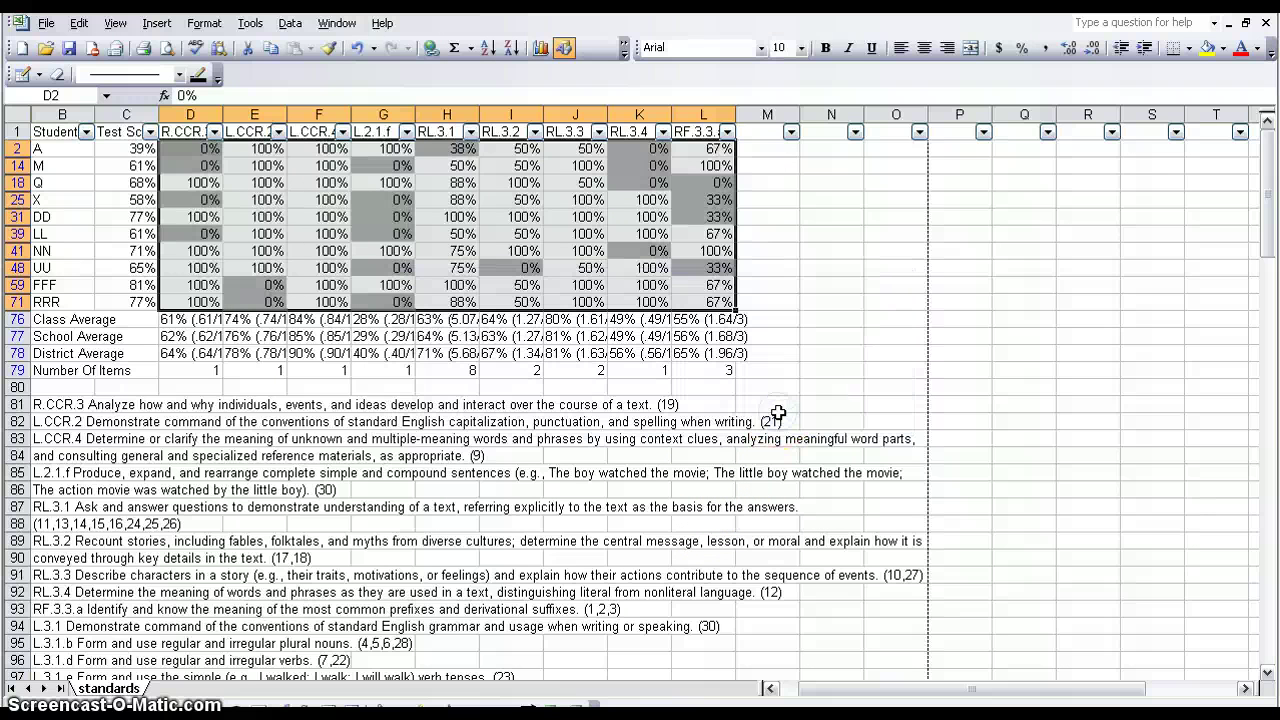
{"action": "left_click", "coordinate": [318, 338]}
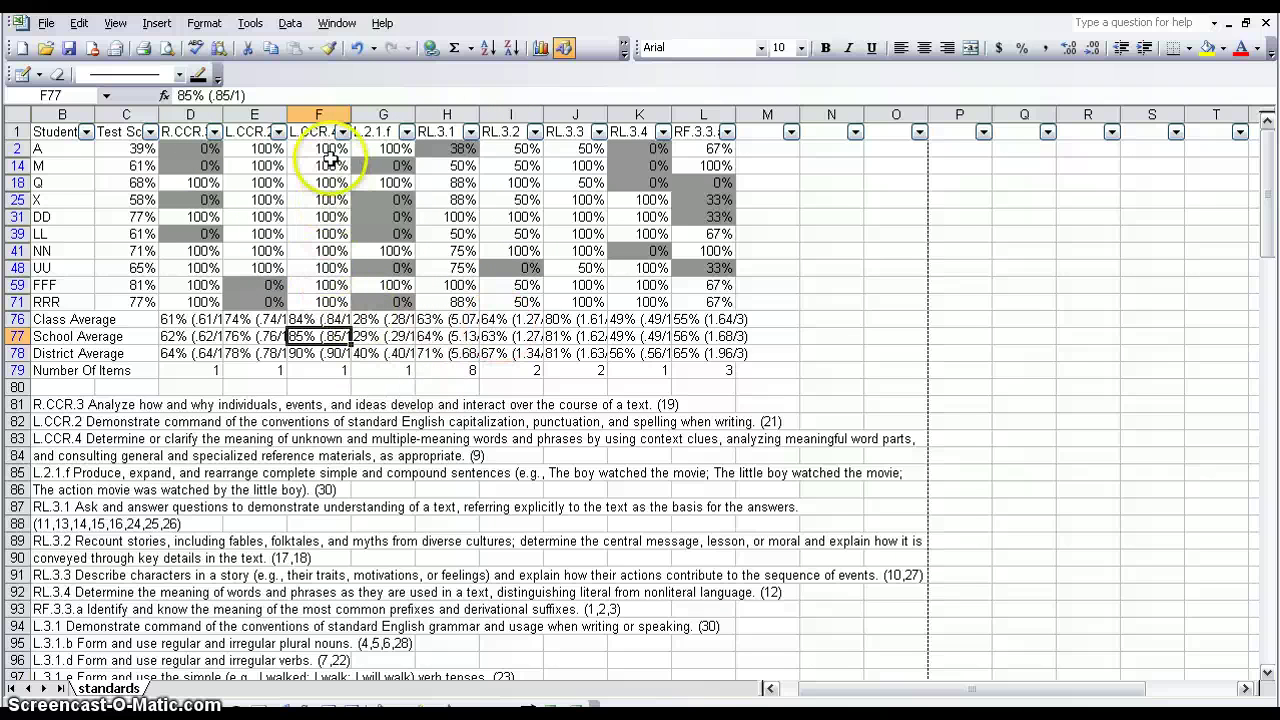
Examine the L.CCR.4 and L.2.1.f columns of the first score table for shaded low scores.
{"action": "left_click_drag", "start_coordinate": [318, 132], "coordinate": [326, 352]}
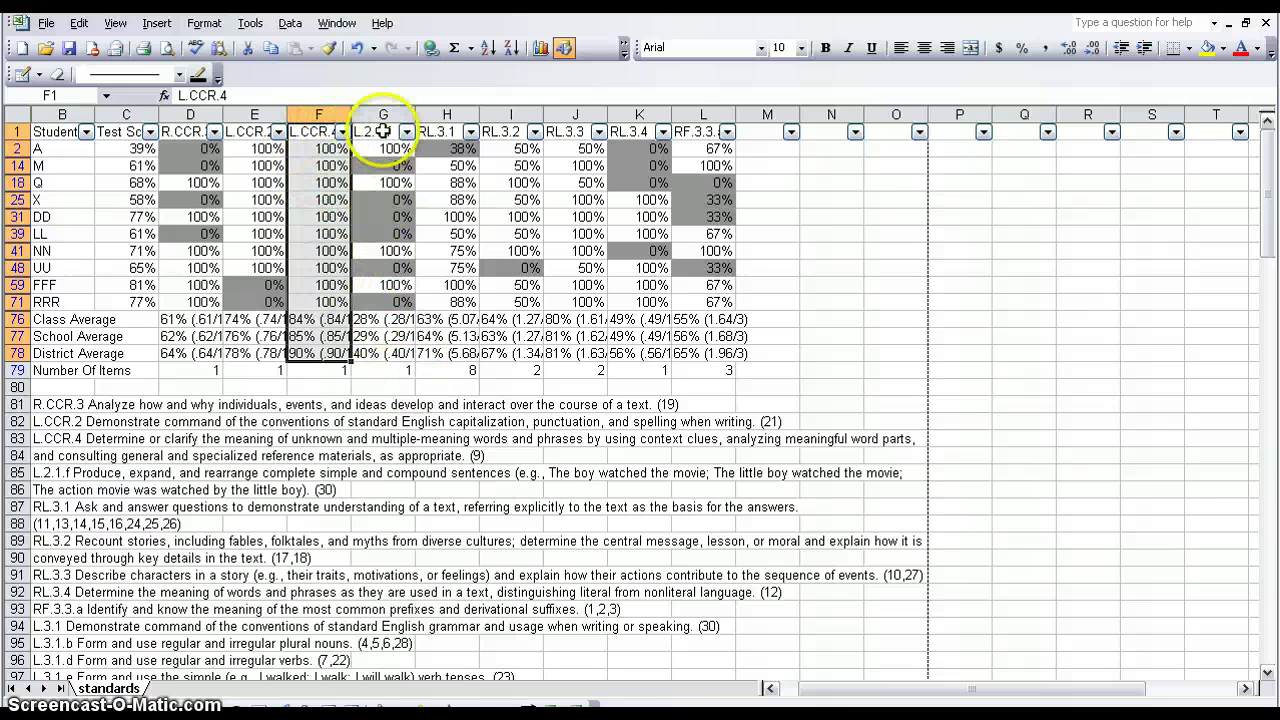
{"action": "left_click_drag", "start_coordinate": [383, 135], "coordinate": [388, 339]}
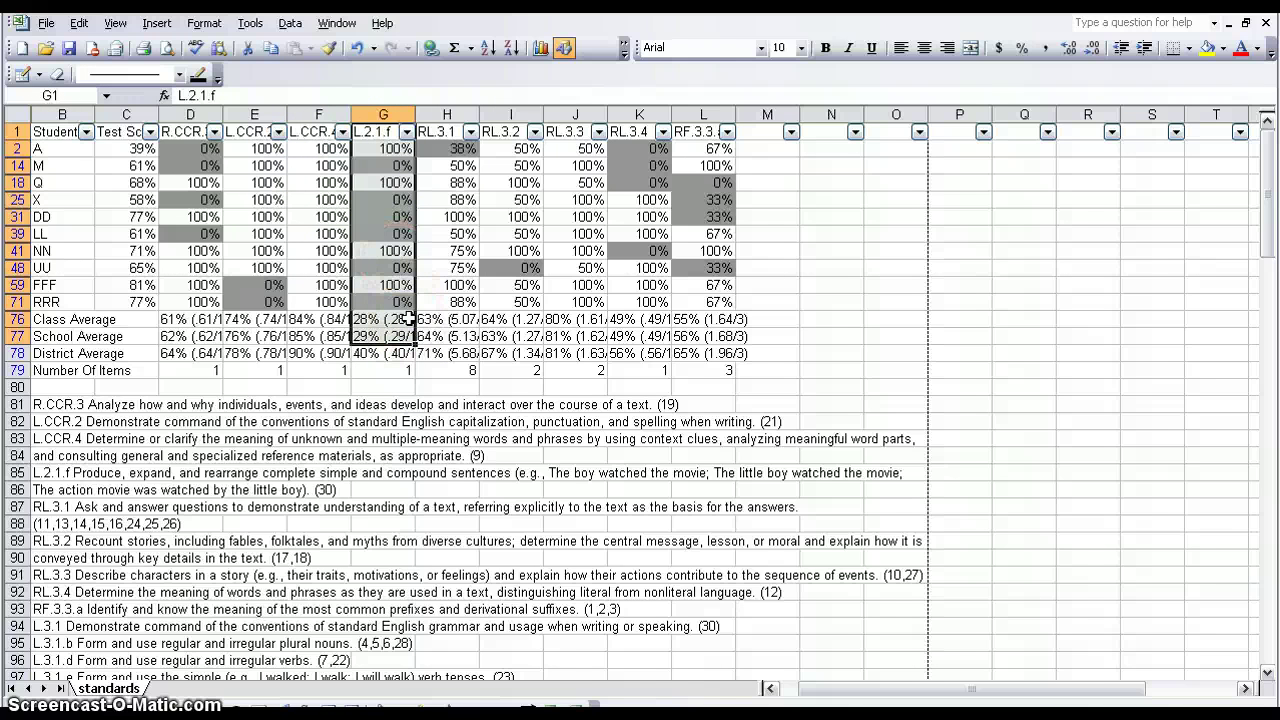
{"action": "left_click", "coordinate": [483, 372]}
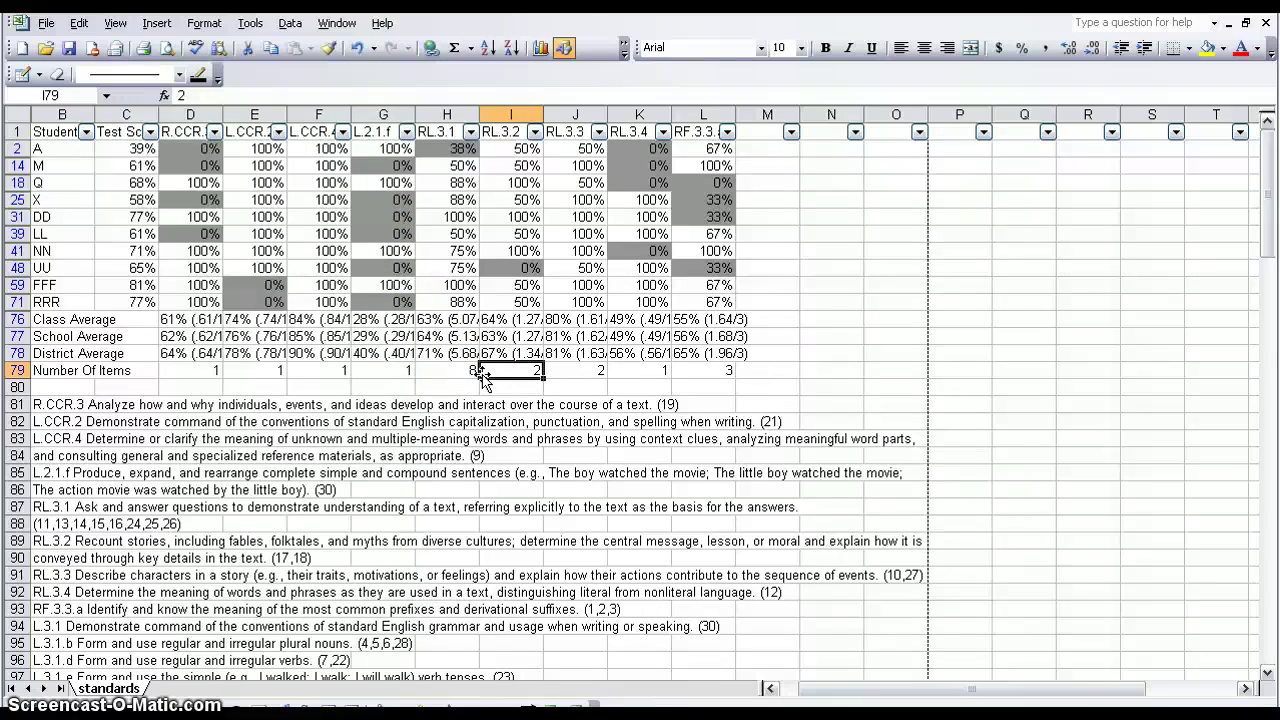
Set up a conditional format on the second table's standard scores, D110:L119, for cell values between 0% and 49%.
{"action": "scroll", "coordinate": [483, 372], "scroll_direction": "down", "scroll_amount": 11}
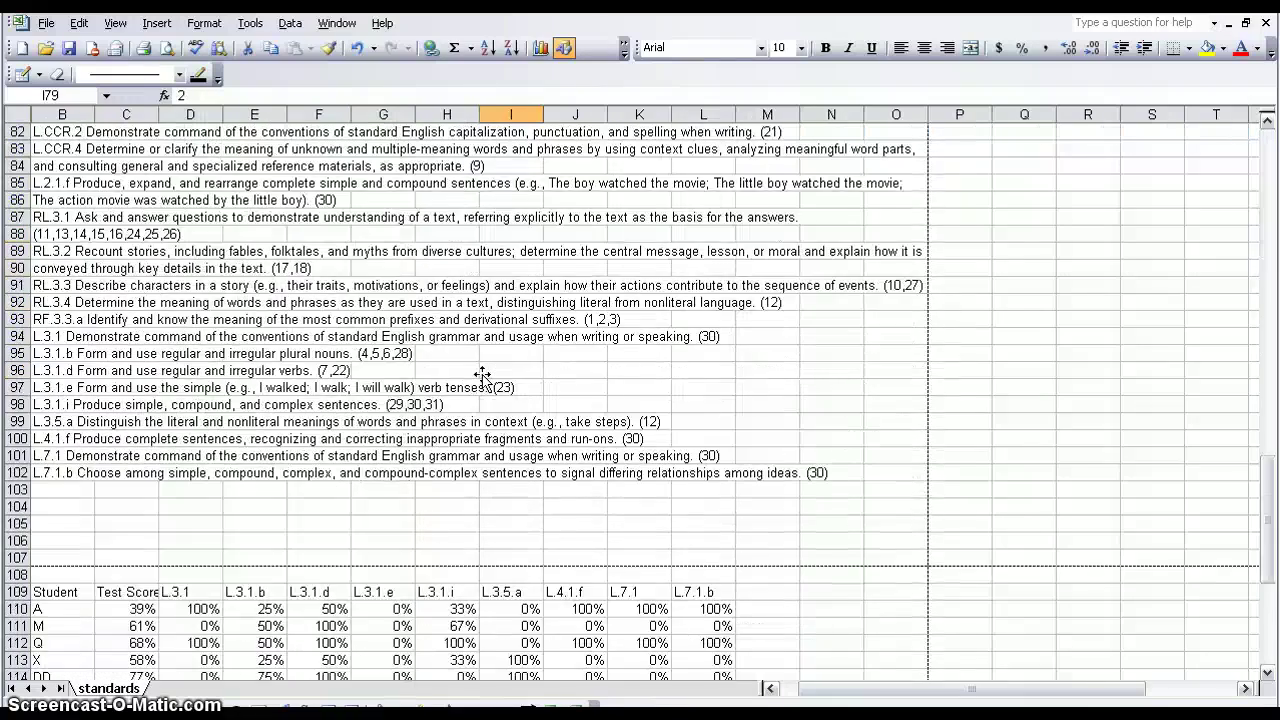
{"action": "scroll", "coordinate": [483, 375], "scroll_direction": "down", "scroll_amount": 4}
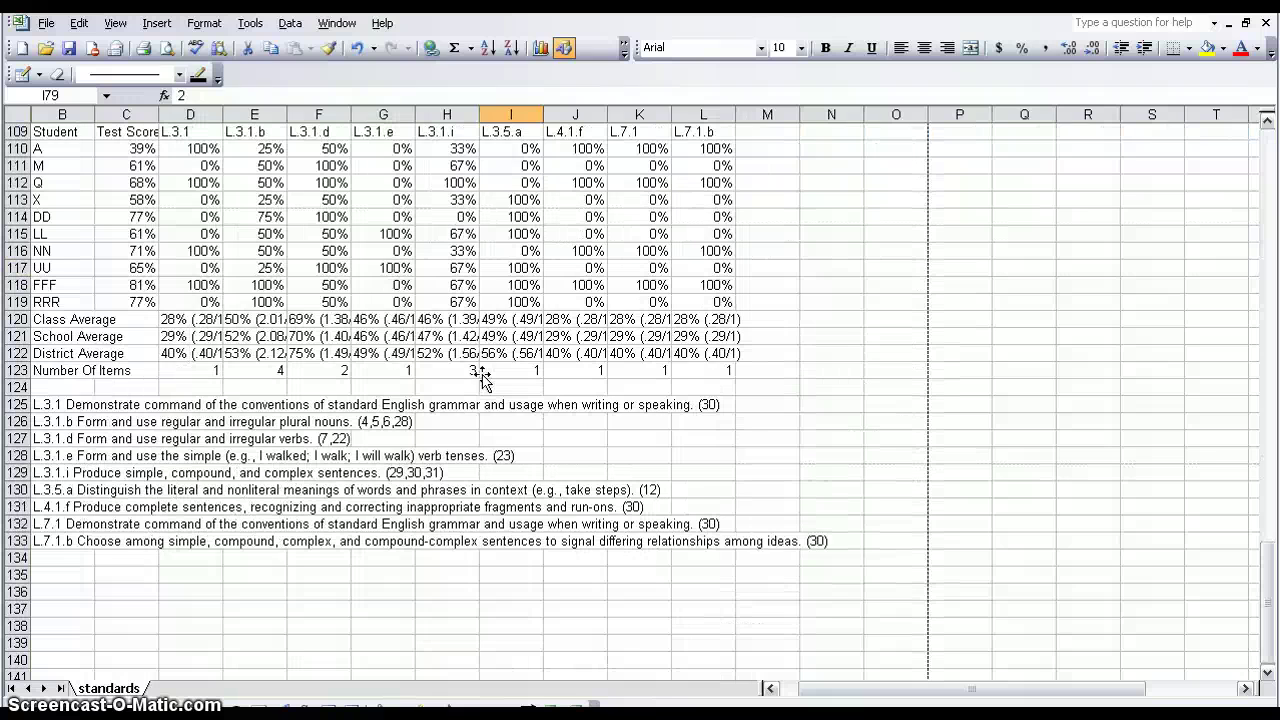
{"action": "scroll", "coordinate": [483, 375], "scroll_direction": "up", "scroll_amount": 2}
{"action": "left_click", "coordinate": [199, 252]}
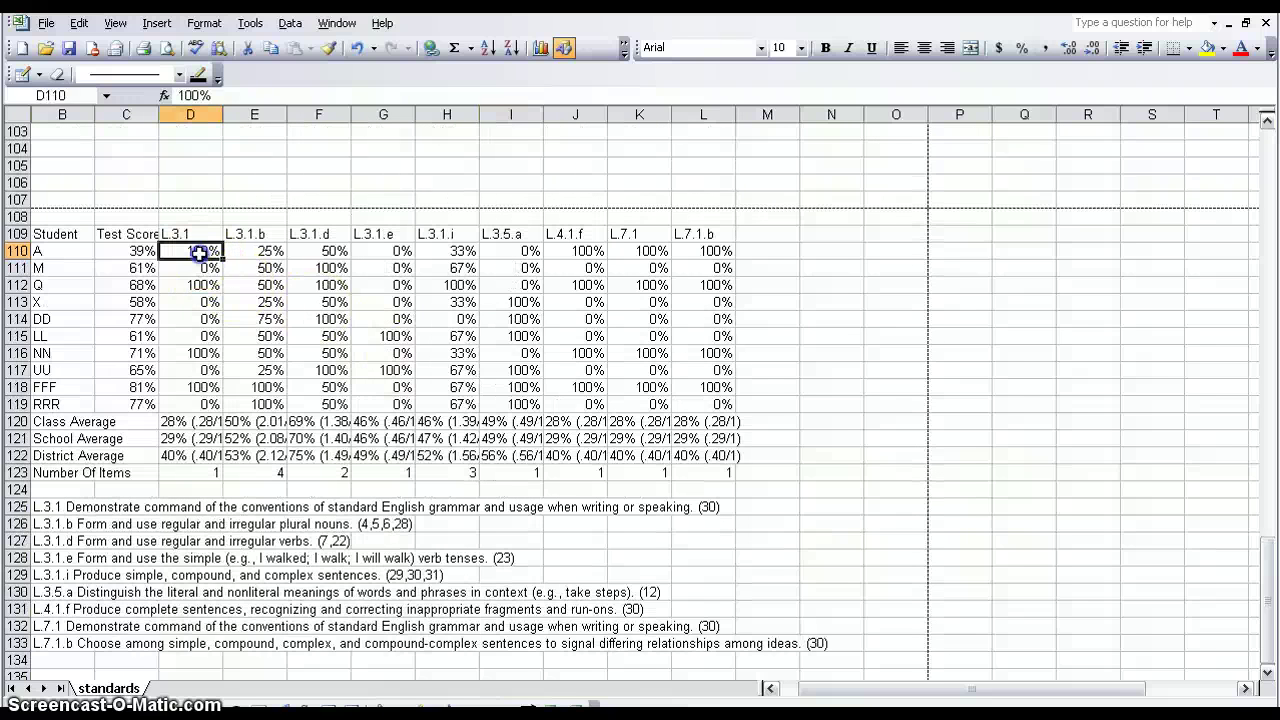
{"action": "left_click_drag", "start_coordinate": [199, 252], "coordinate": [686, 400]}
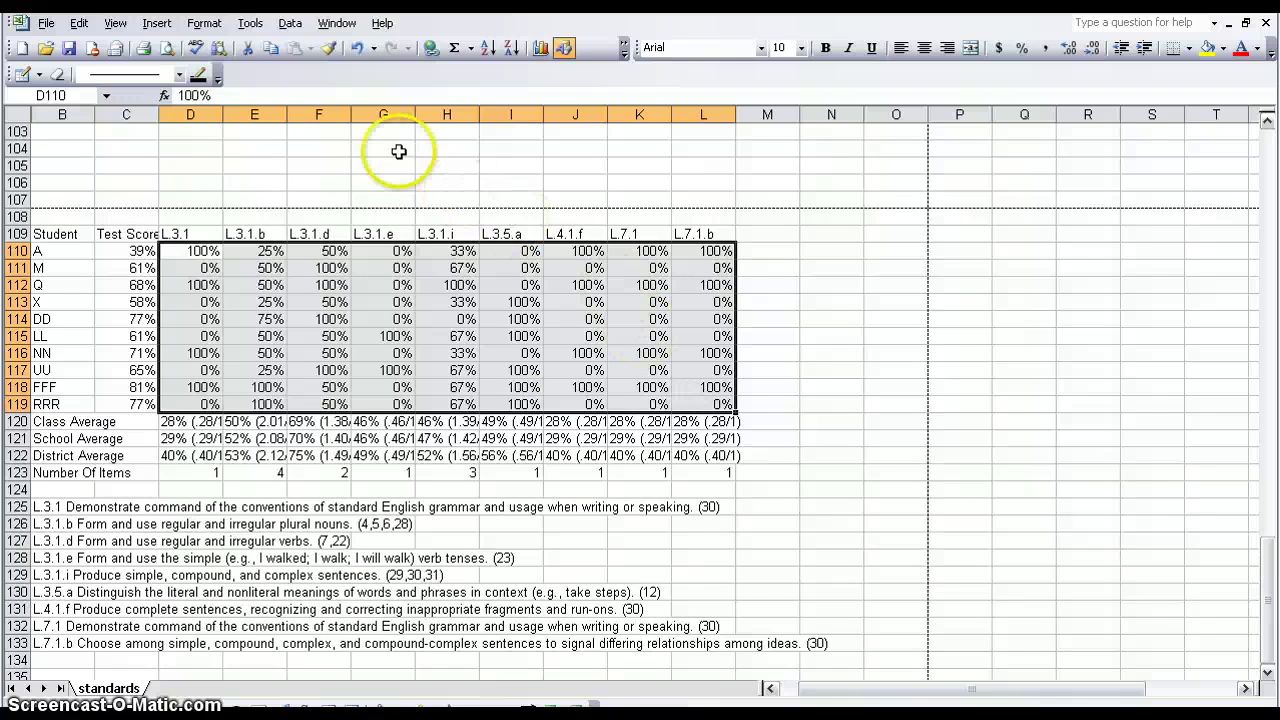
{"action": "left_click", "coordinate": [202, 25]}
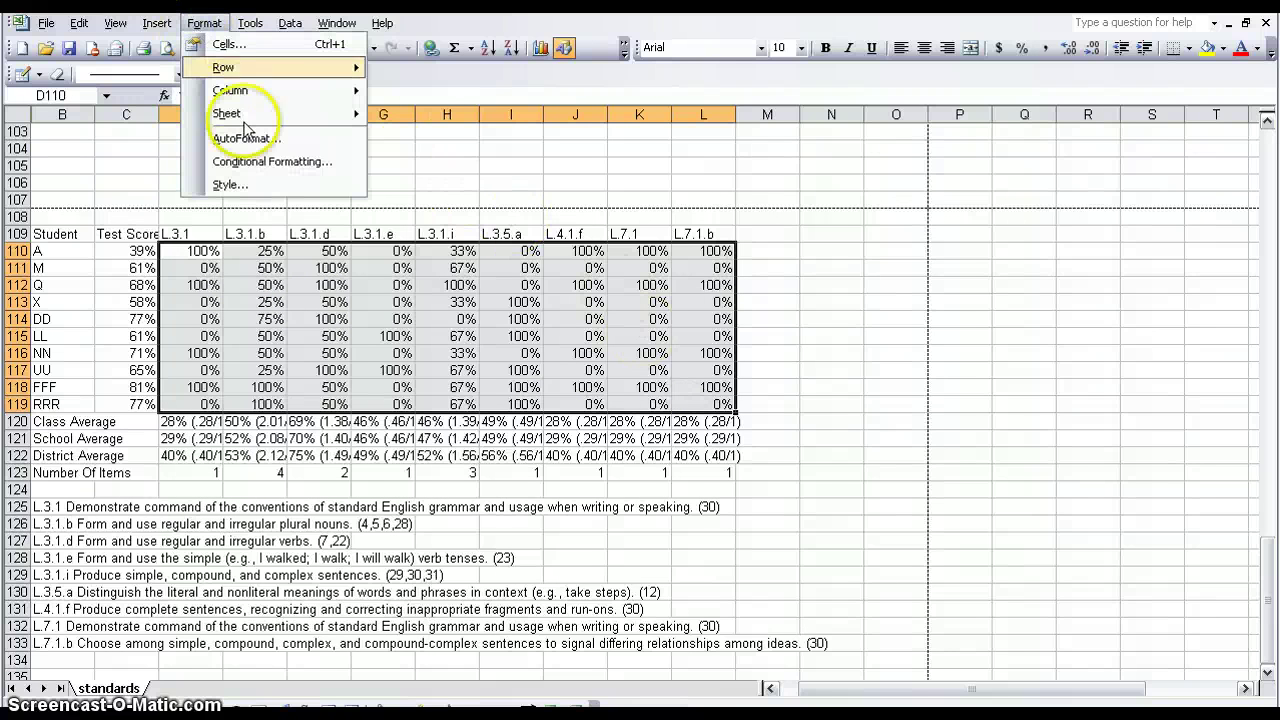
{"action": "left_click", "coordinate": [270, 163]}
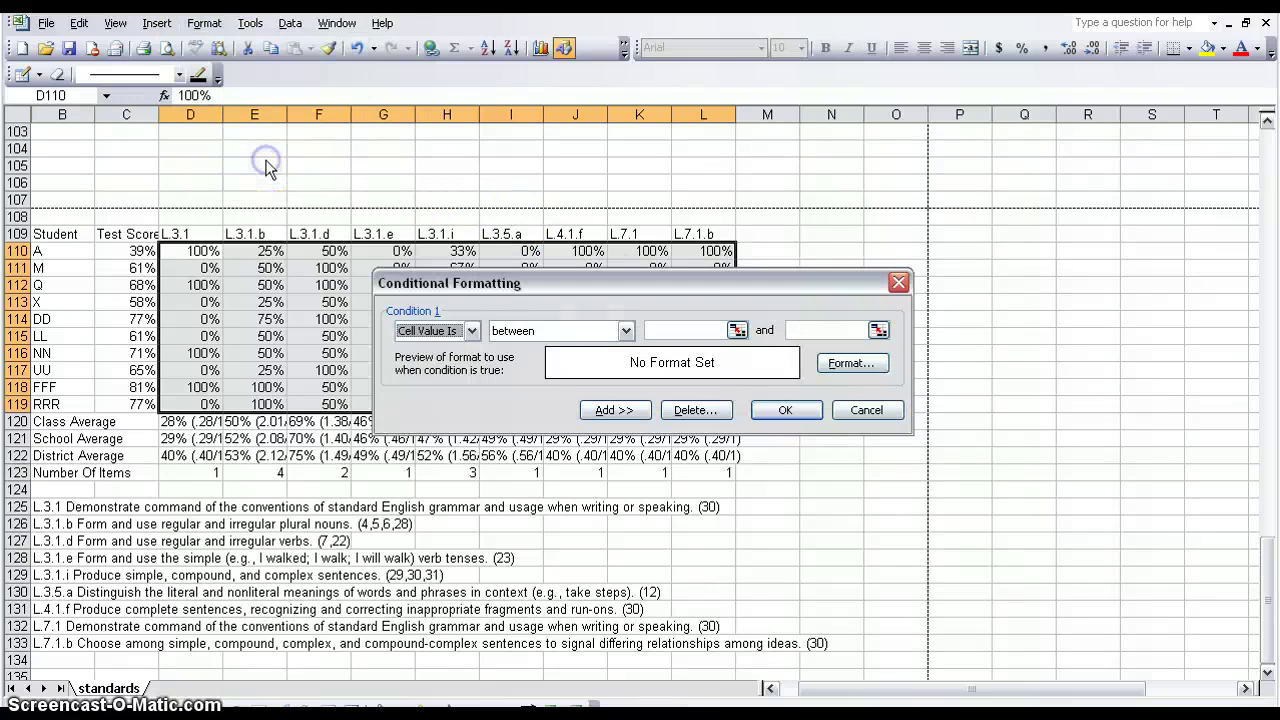
{"action": "left_click", "coordinate": [709, 330]}
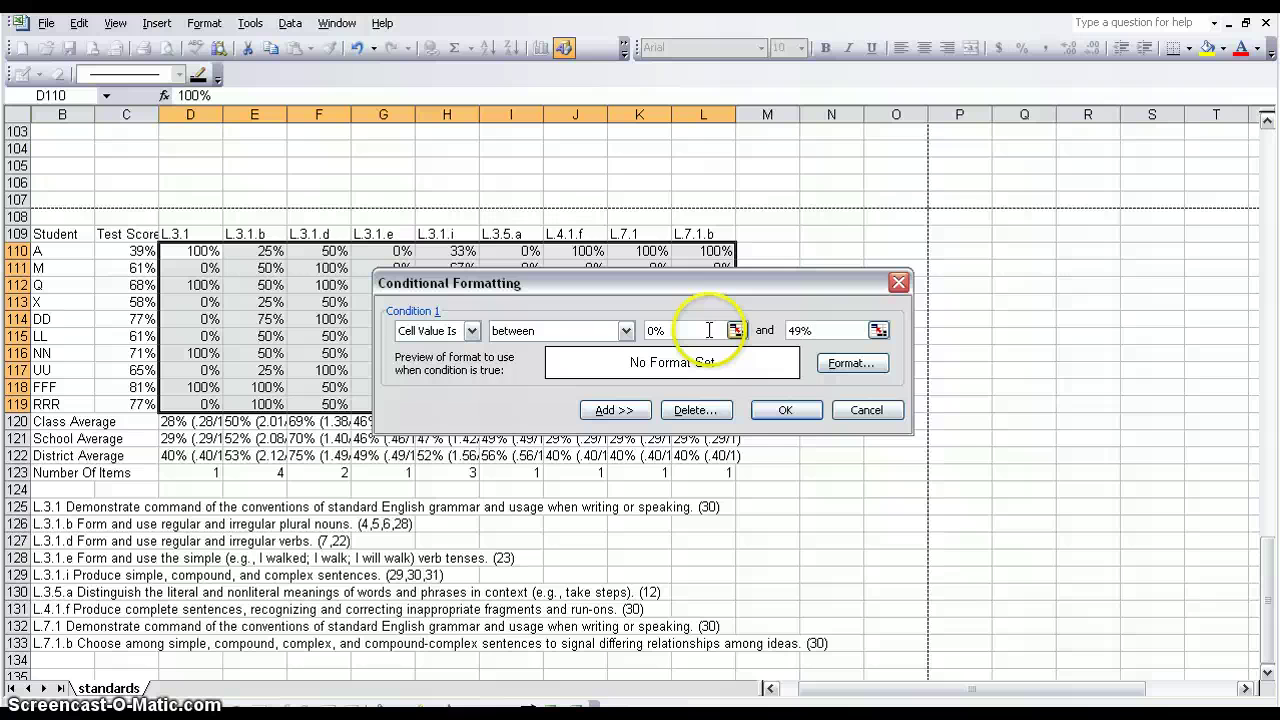
Give the second table's 0% to 49% condition a medium grey cell shading and apply it to the selected scores.
{"action": "left_click", "coordinate": [845, 363]}
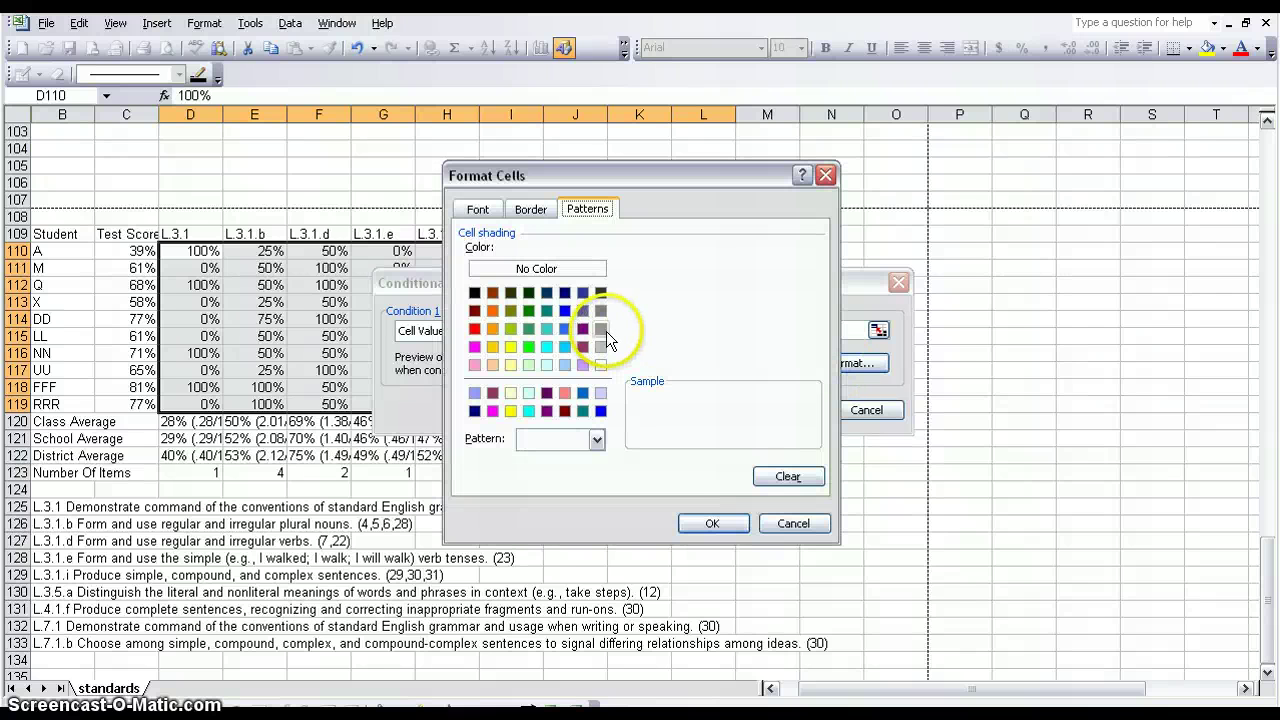
{"action": "left_click", "coordinate": [602, 331]}
{"action": "left_click", "coordinate": [728, 523]}
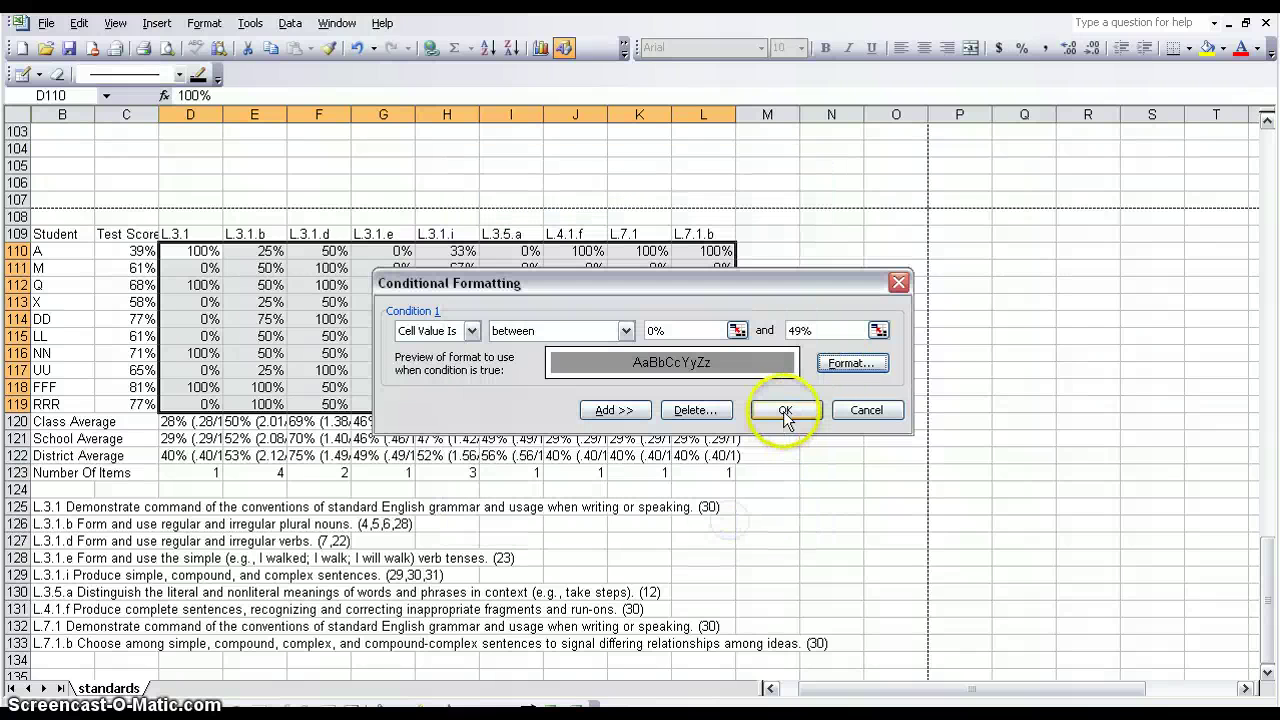
{"action": "left_click", "coordinate": [785, 418]}
{"action": "left_click", "coordinate": [508, 522]}
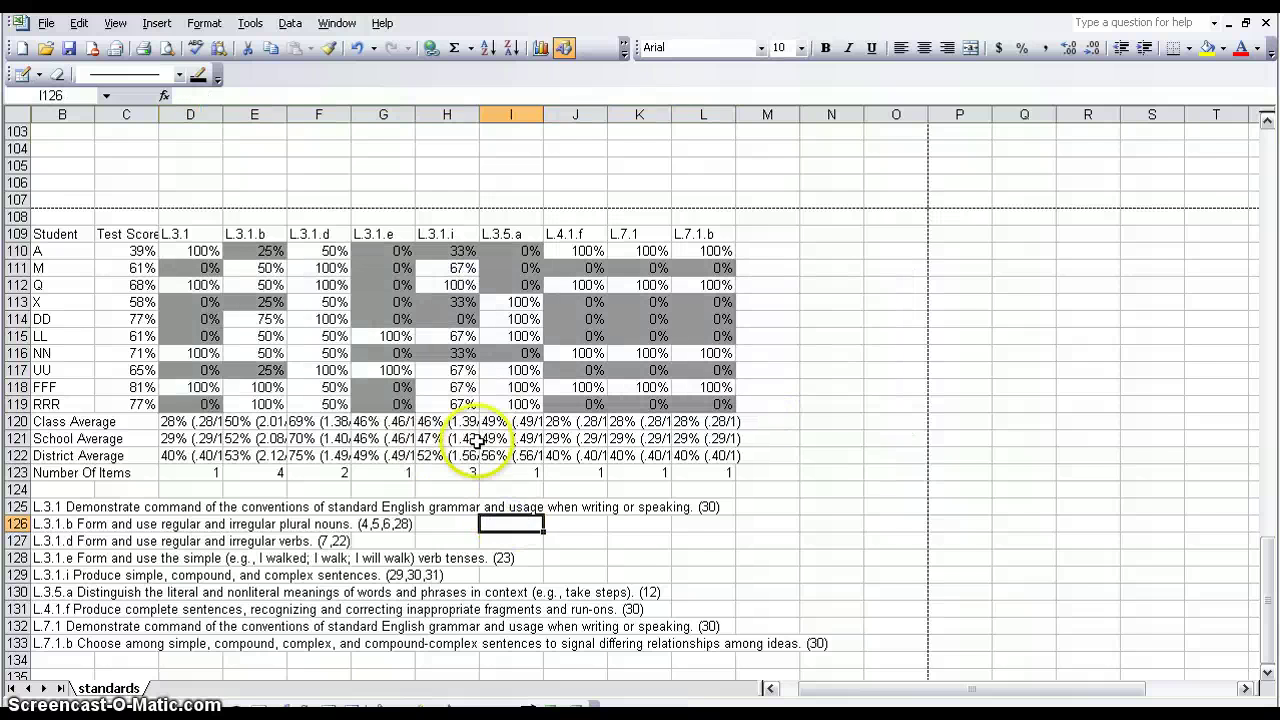
Examine the L.3.1, L.3.1.e and L.3.1.d columns of the second score table for shaded low scores.
{"action": "left_click_drag", "start_coordinate": [171, 234], "coordinate": [215, 402]}
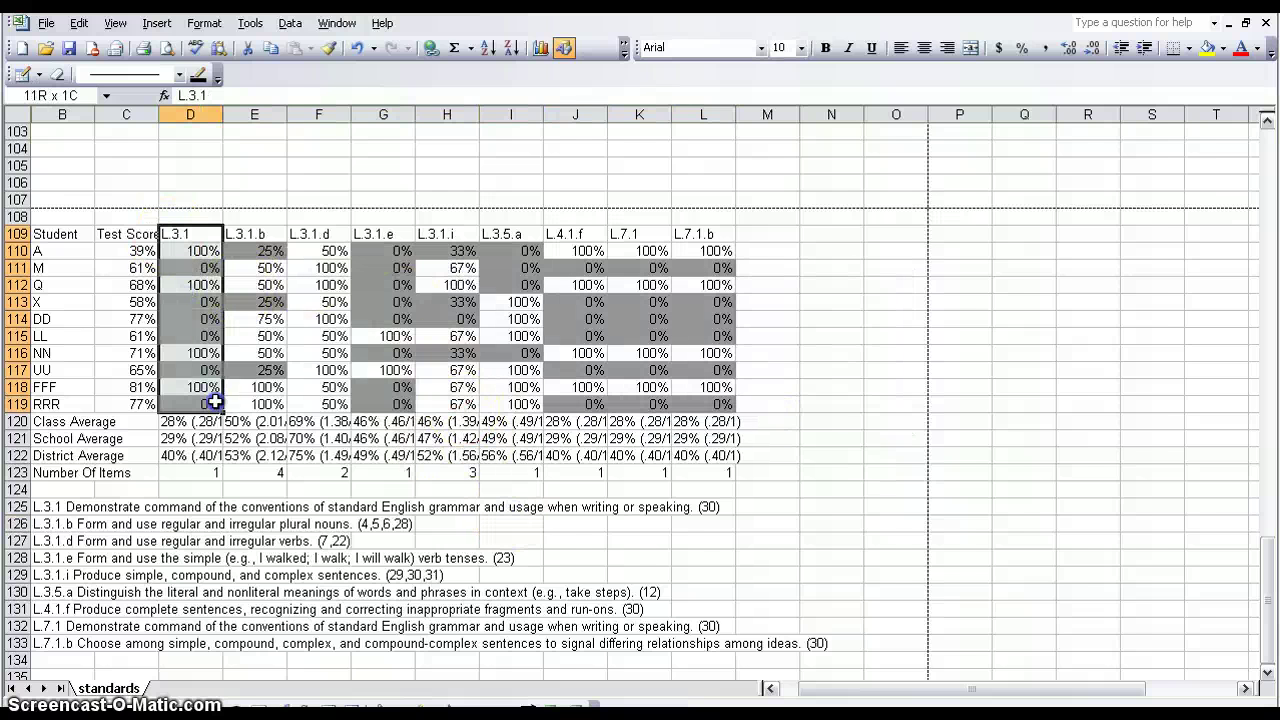
{"action": "left_click_drag", "start_coordinate": [372, 232], "coordinate": [407, 404]}
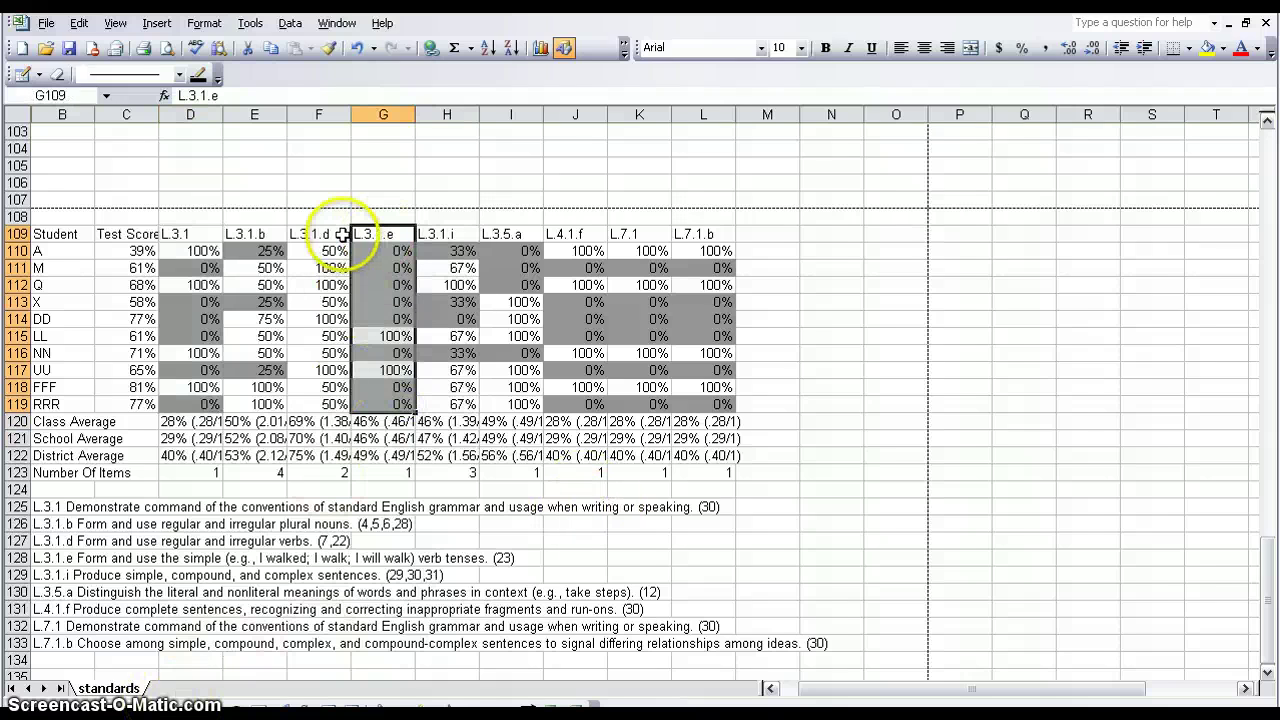
{"action": "left_click_drag", "start_coordinate": [335, 234], "coordinate": [328, 398]}
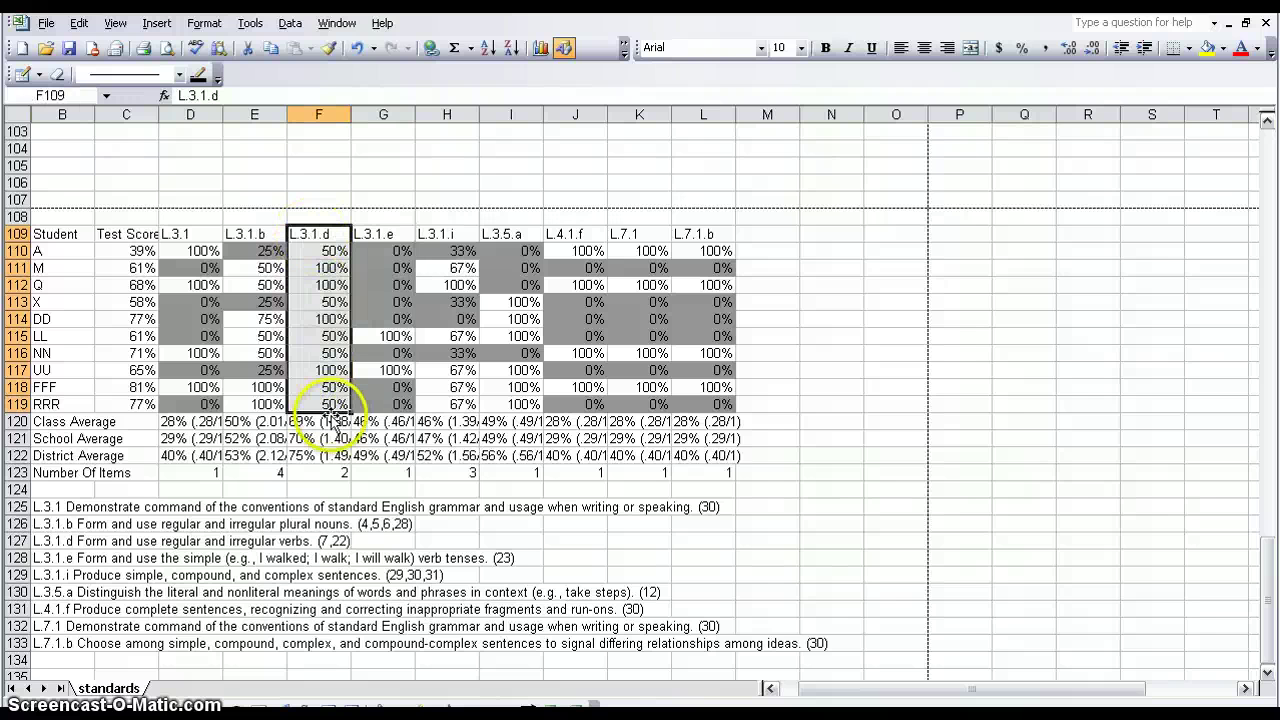
{"action": "left_click", "coordinate": [383, 507]}
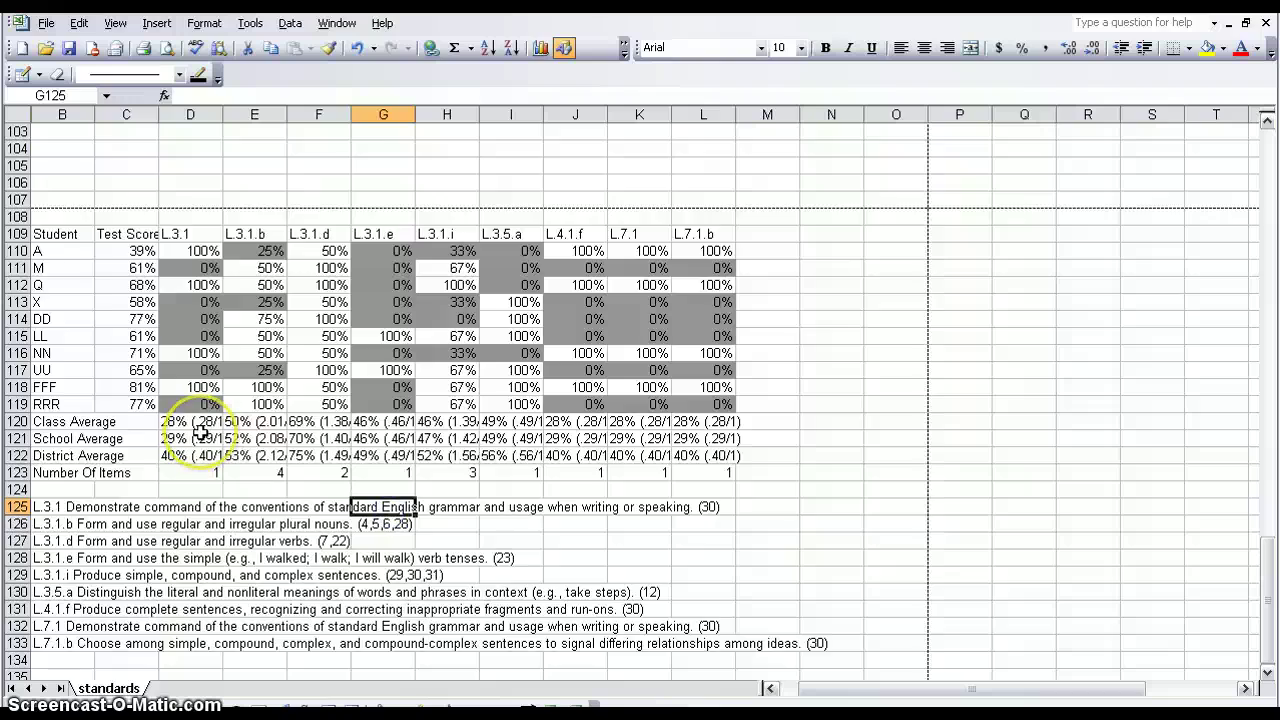
Save the workbook with the grey shading on both score tables.
{"action": "scroll", "coordinate": [200, 431], "scroll_direction": "down", "scroll_amount": 7}
{"action": "scroll", "coordinate": [200, 432], "scroll_direction": "up", "scroll_amount": 14}
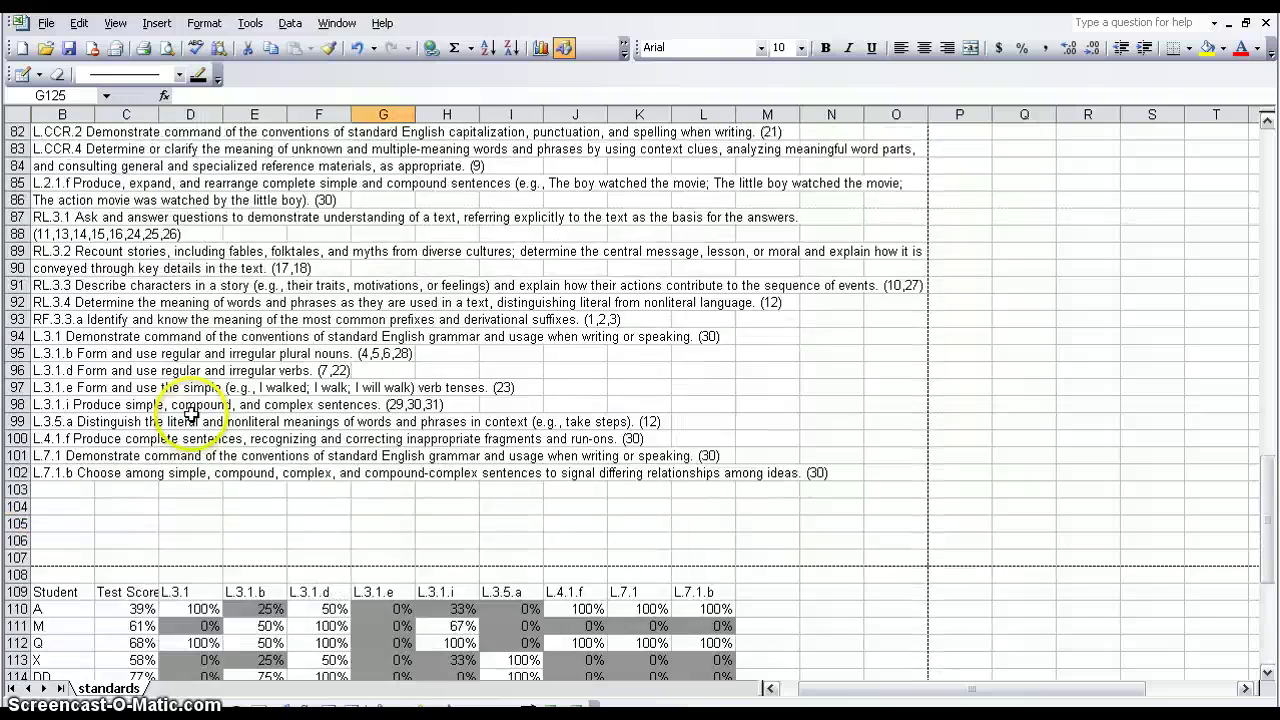
{"action": "scroll", "coordinate": [190, 413], "scroll_direction": "up", "scroll_amount": 4}
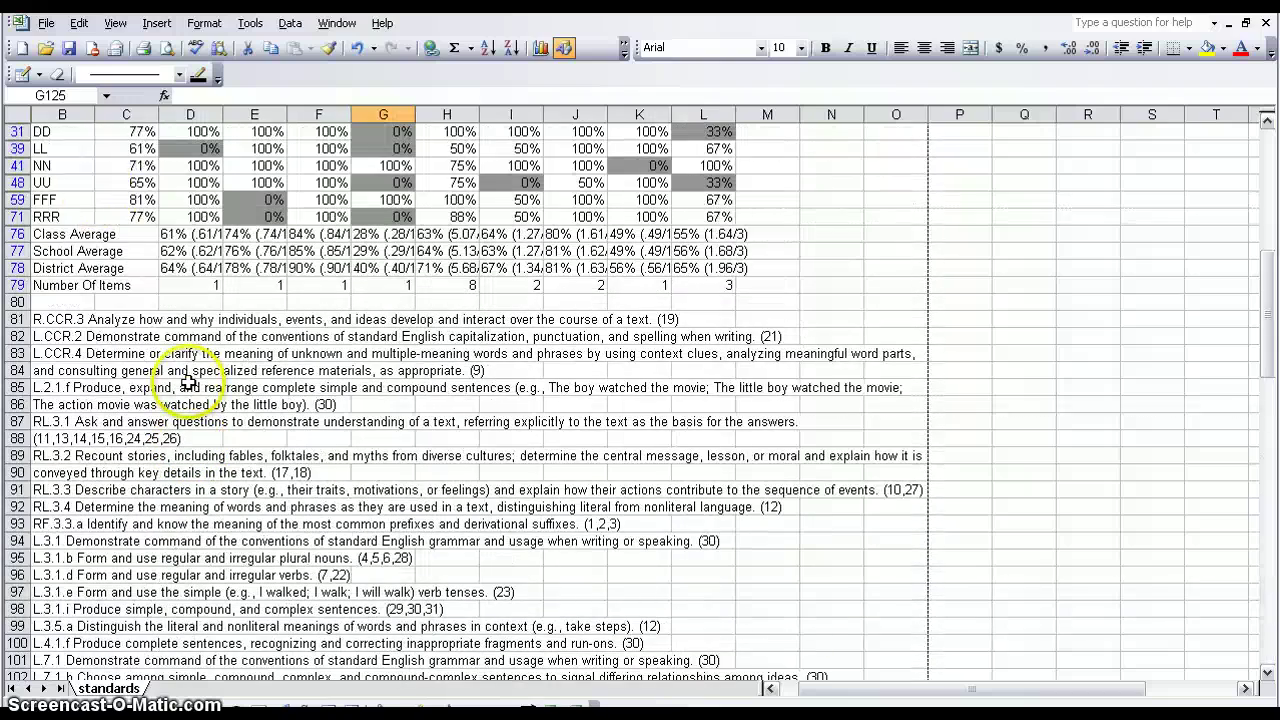
{"action": "left_click", "coordinate": [68, 48]}
{"action": "scroll", "coordinate": [450, 595], "scroll_direction": "up", "scroll_amount": 2}
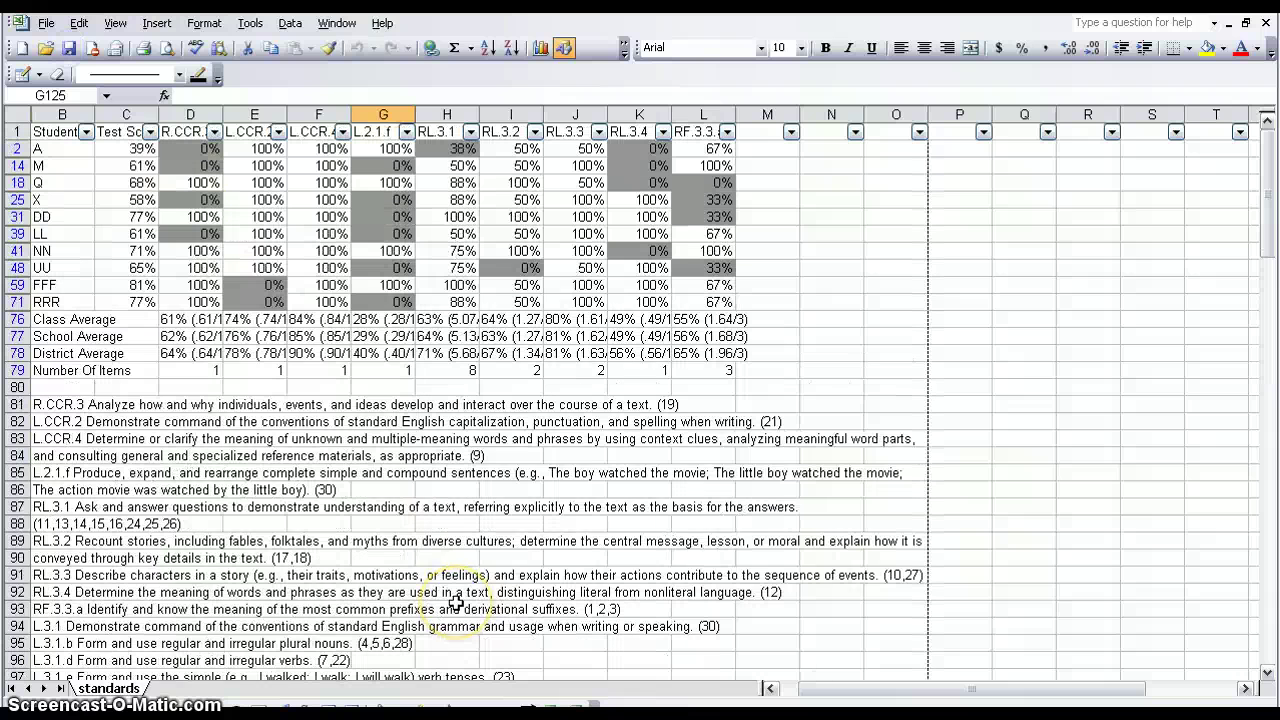
Examine the Number Of Items row, D79:L79, to see how many questions each standard in the first table has.
{"action": "left_click", "coordinate": [447, 579]}
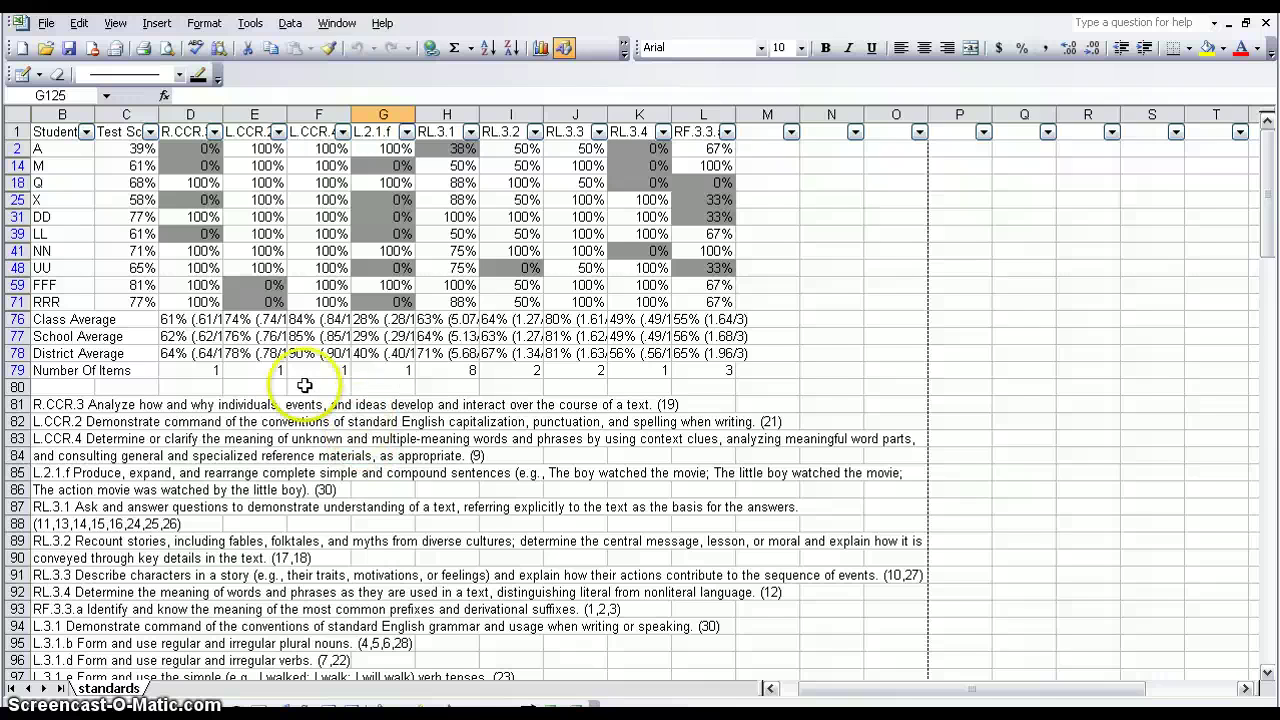
{"action": "left_click", "coordinate": [220, 377]}
{"action": "left_click_drag", "start_coordinate": [220, 377], "coordinate": [722, 371]}
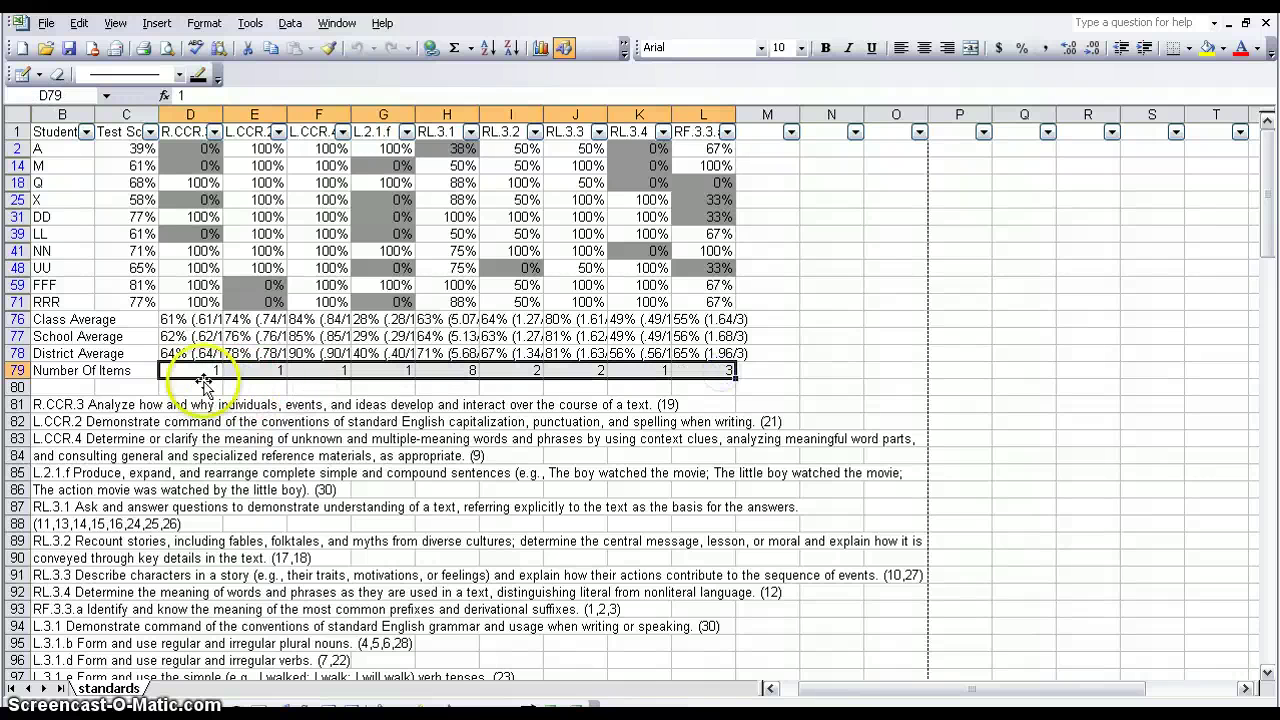
{"action": "left_click", "coordinate": [387, 371]}
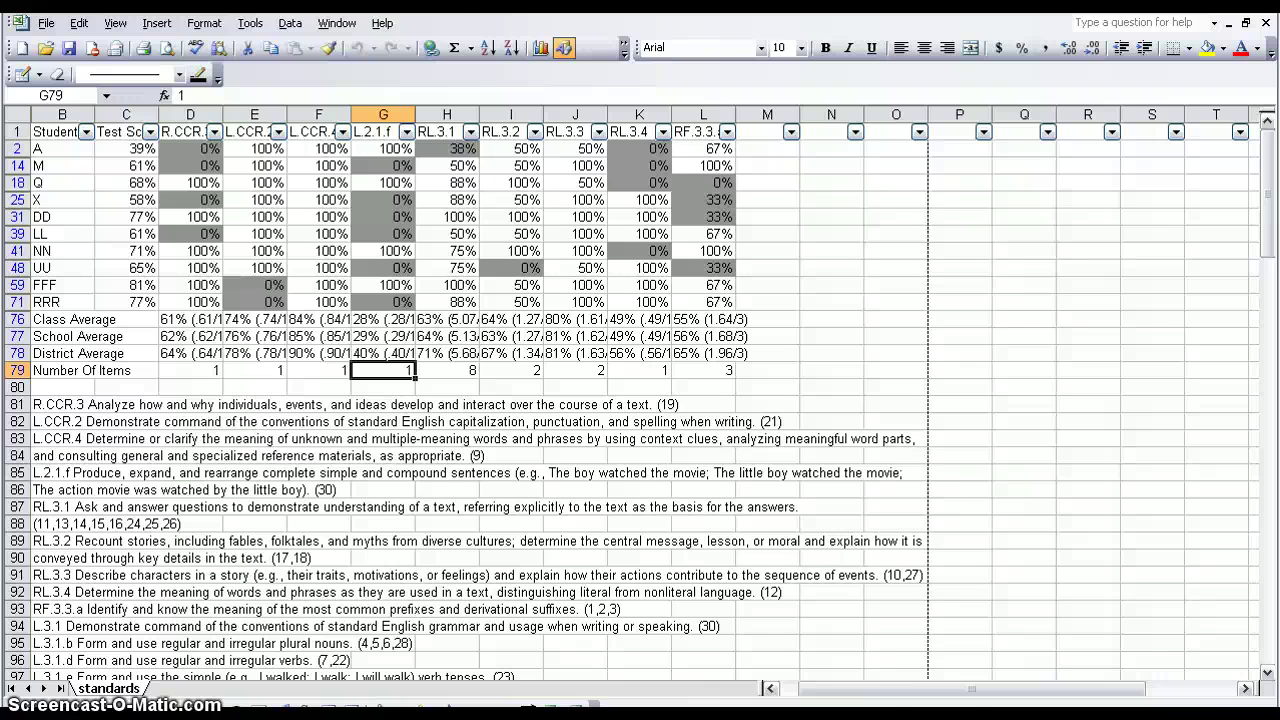
Switch to the Google Docs file "How to create a chart of Benchmark Results.doc" and read through its guiding questions.
{"action": "key", "text": "alt+Tab"}
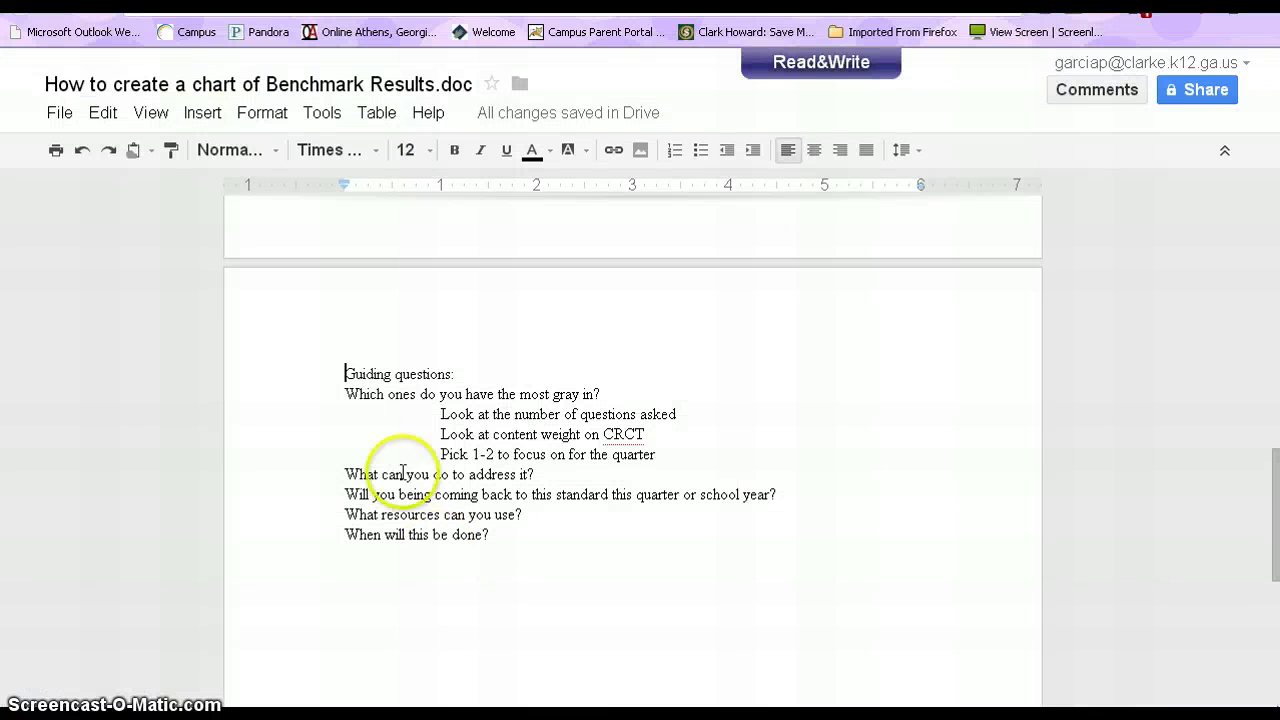
{"action": "left_click_drag", "start_coordinate": [345, 394], "coordinate": [643, 391]}
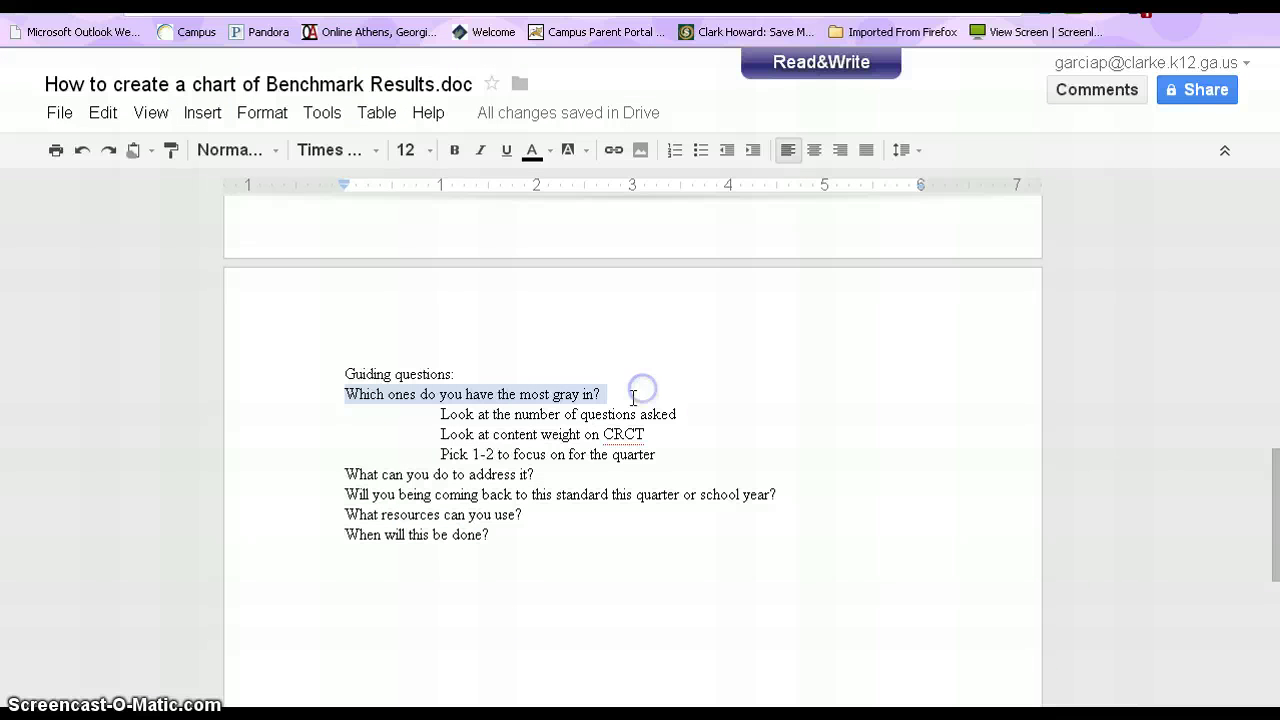
{"action": "mouse_move", "coordinate": [441, 416]}
{"action": "left_mouse_down"}
{"action": "mouse_move", "coordinate": [707, 418]}
{"action": "mouse_move", "coordinate": [447, 434]}
{"action": "left_mouse_up"}
{"action": "left_click", "coordinate": [652, 432]}
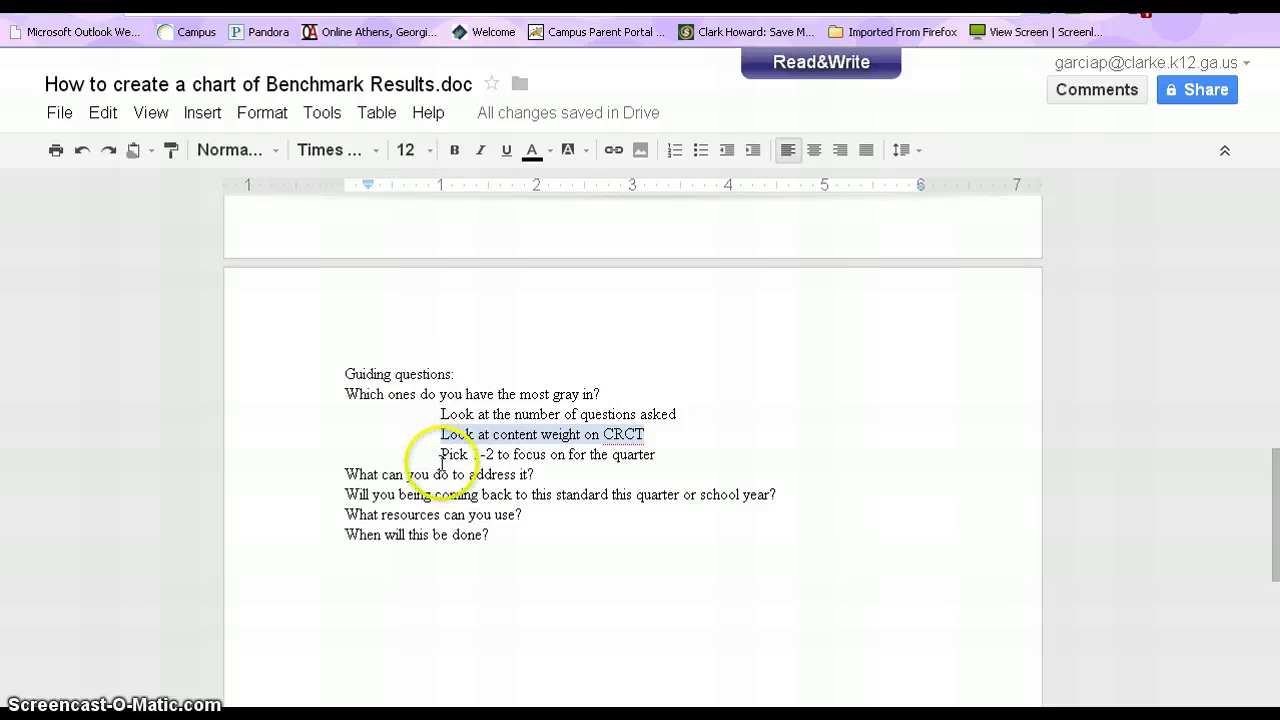
{"action": "left_click_drag", "start_coordinate": [441, 455], "coordinate": [659, 454]}
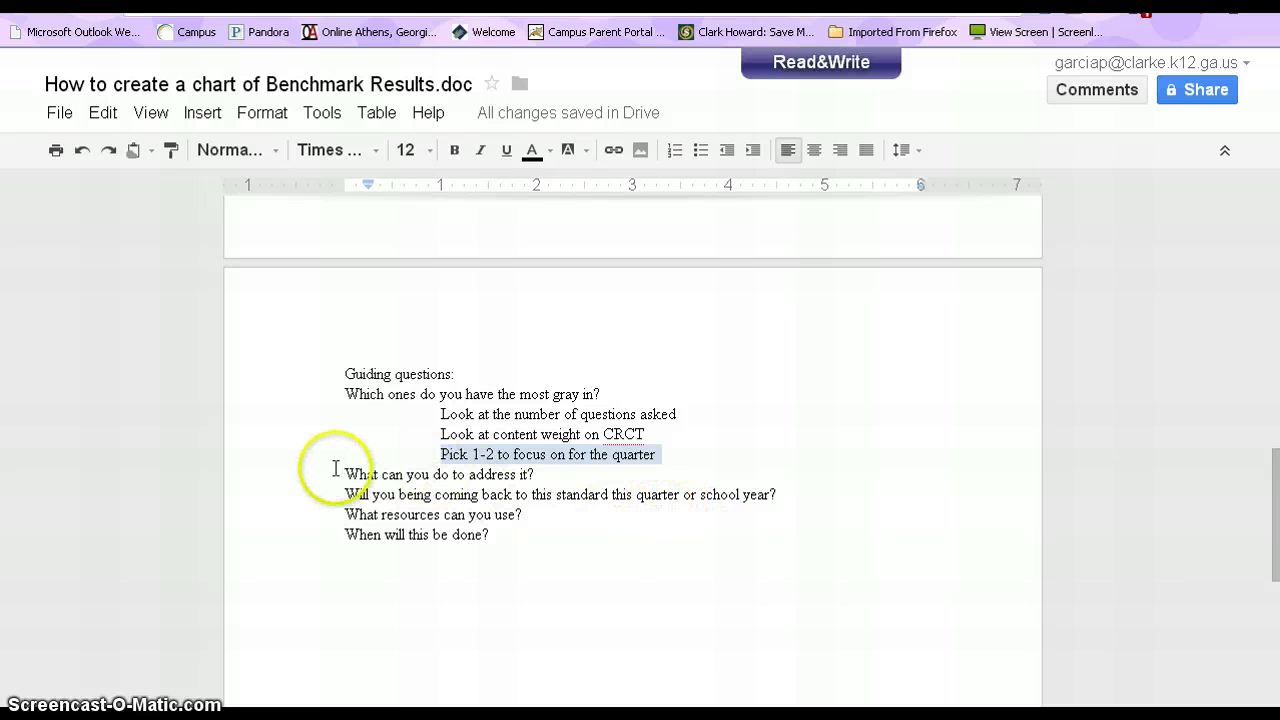
{"action": "left_click", "coordinate": [342, 470]}
{"action": "left_click_drag", "start_coordinate": [342, 470], "coordinate": [560, 471]}
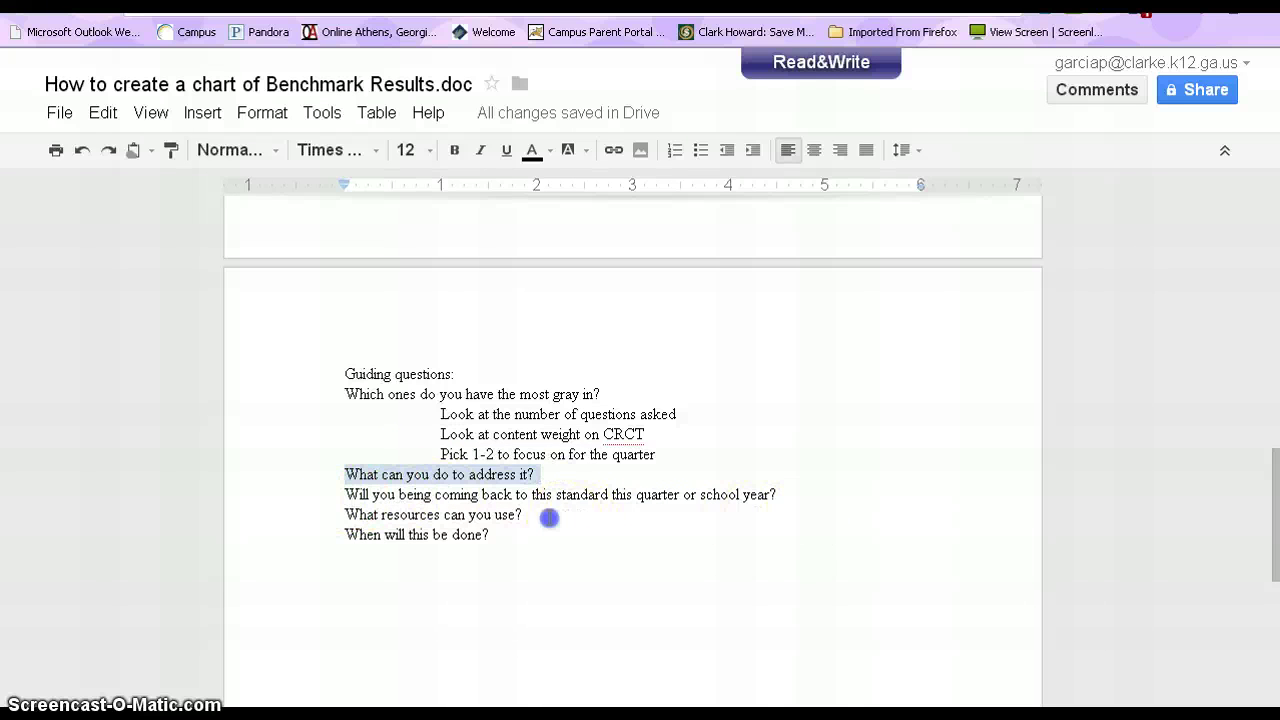
{"action": "left_click_drag", "start_coordinate": [548, 517], "coordinate": [521, 540]}
{"action": "left_click", "coordinate": [521, 540]}
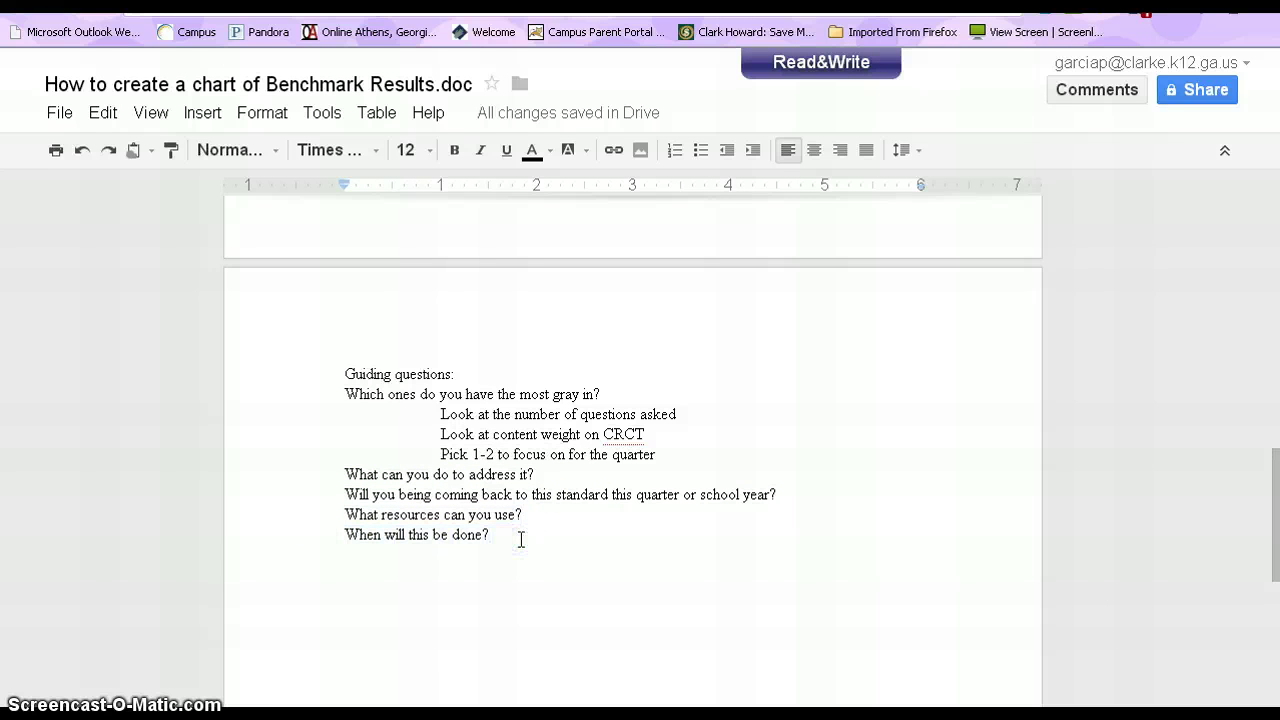